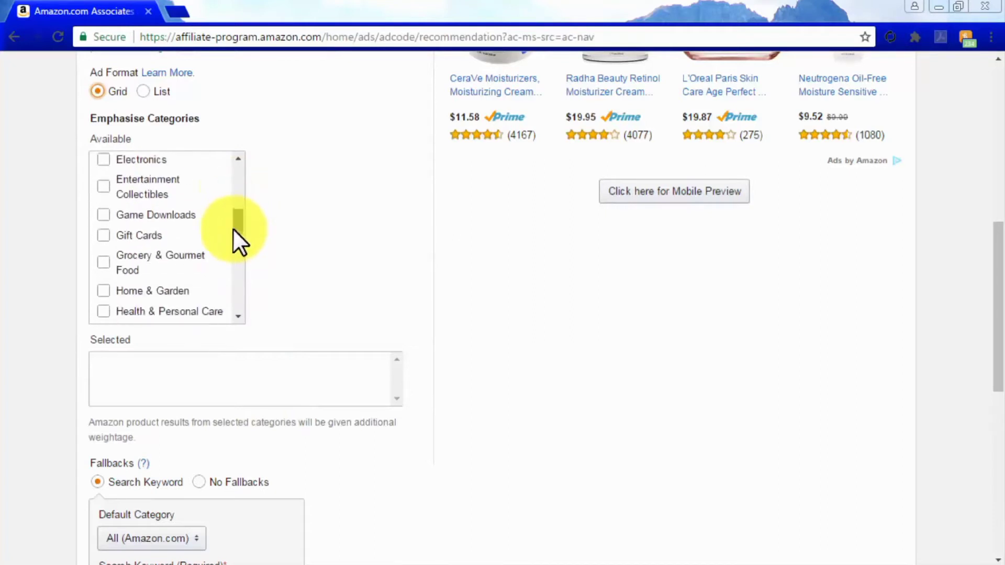
# Step: Emphasise the Electronics category in the recommendation ad and set its fallback search keyword to "home theater systems"
pyautogui.click(102, 162)
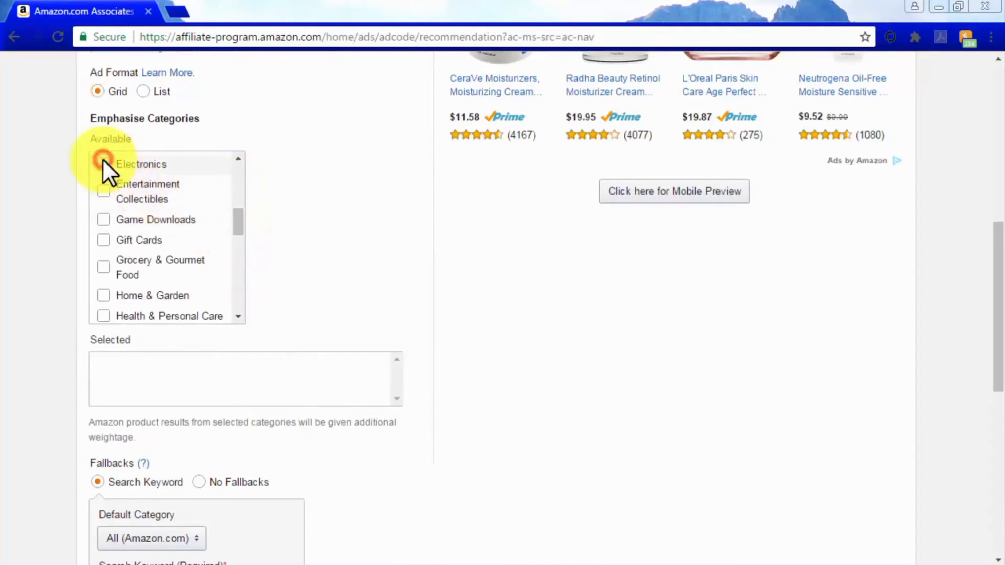
pyautogui.scroll(-3, 329, 527)
pyautogui.click(225, 433)
pyautogui.write('home theater systems')
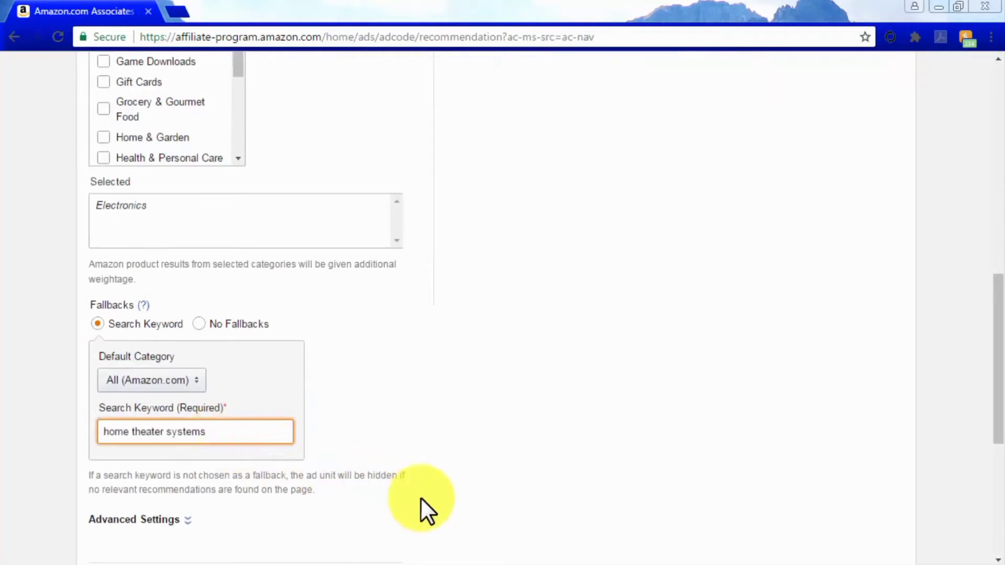
pyautogui.scroll(-3, 421, 498)
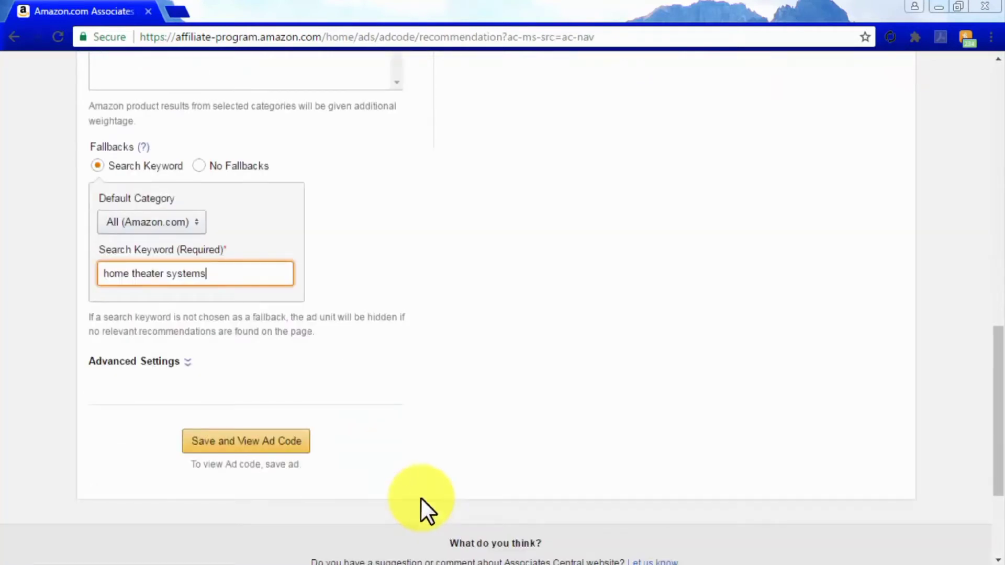
# Step: Return to the Native Shopping Ads overview and start creating a Search Ads unit
pyautogui.scroll(9, 422, 501)
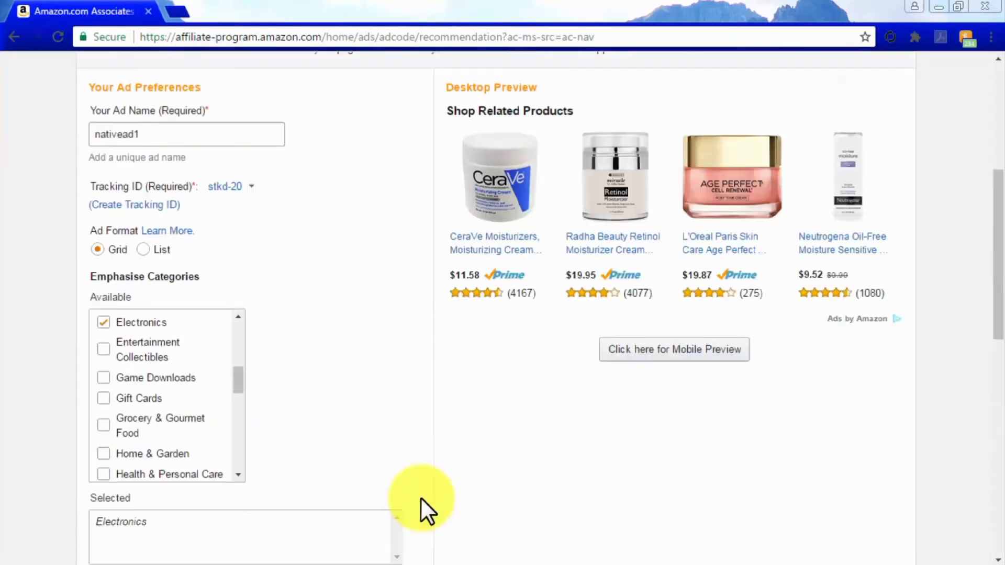
pyautogui.scroll(6, 419, 497)
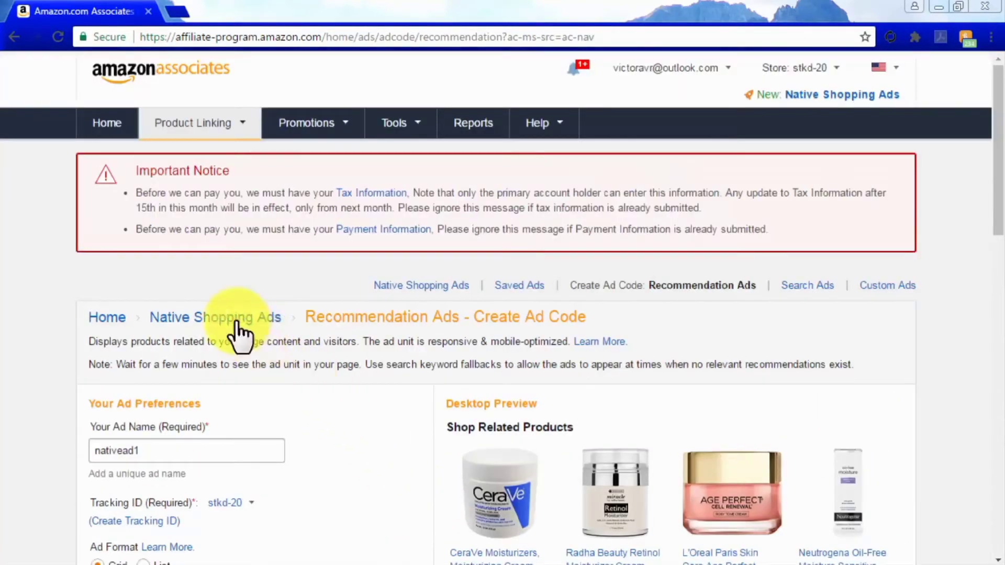
pyautogui.click(237, 323)
pyautogui.scroll(-5, 359, 346)
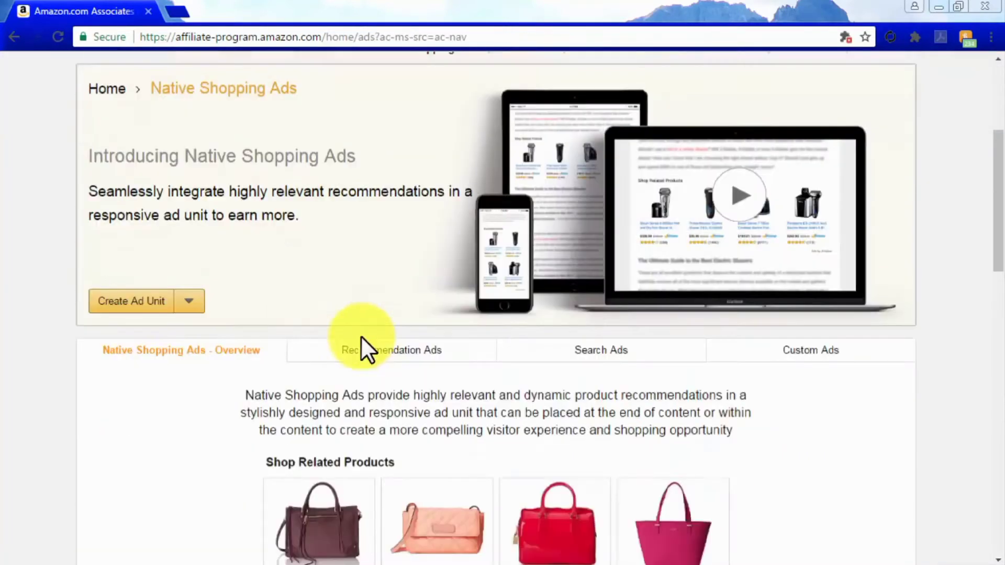
pyautogui.click(185, 302)
pyautogui.click(182, 358)
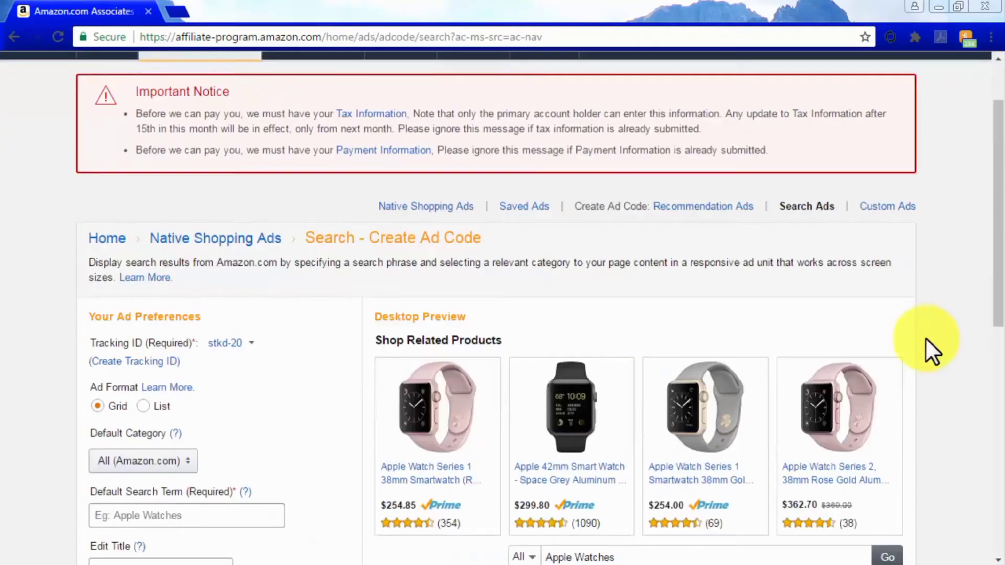
# Step: Configure the search ad with Grid format, Electronics as default category and "home theater" as default search term
pyautogui.scroll(-3, 925, 337)
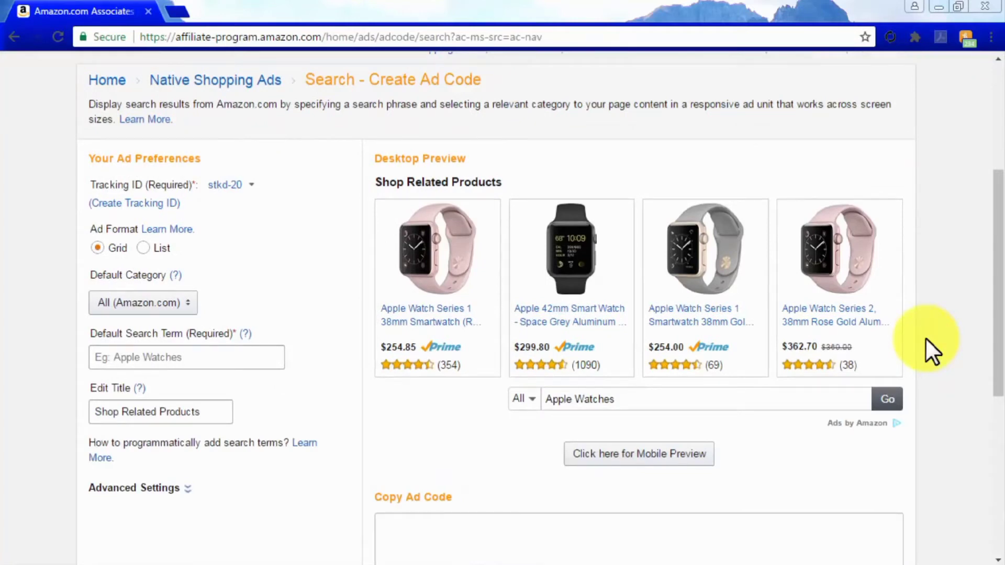
pyautogui.click(140, 248)
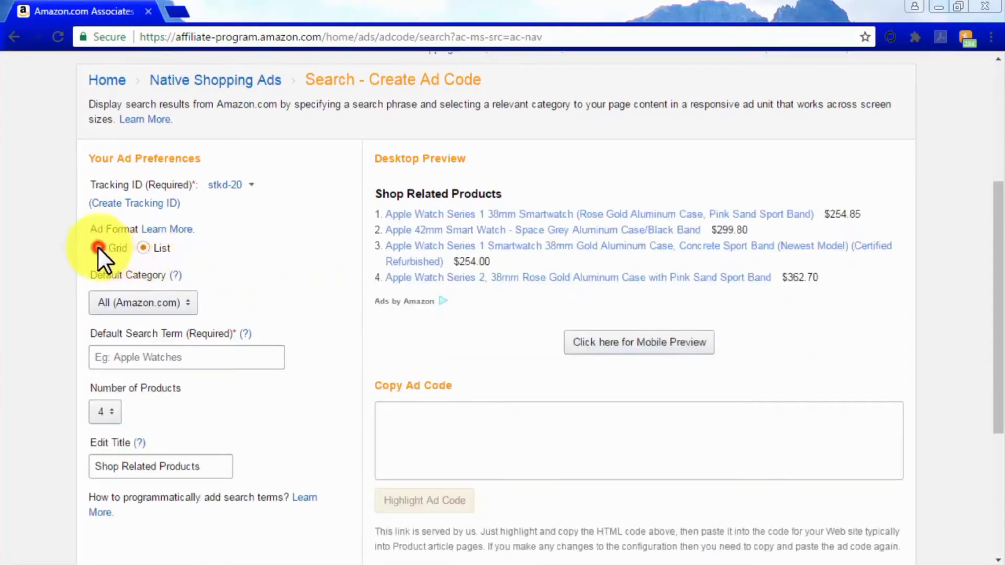
pyautogui.click(97, 247)
pyautogui.click(167, 308)
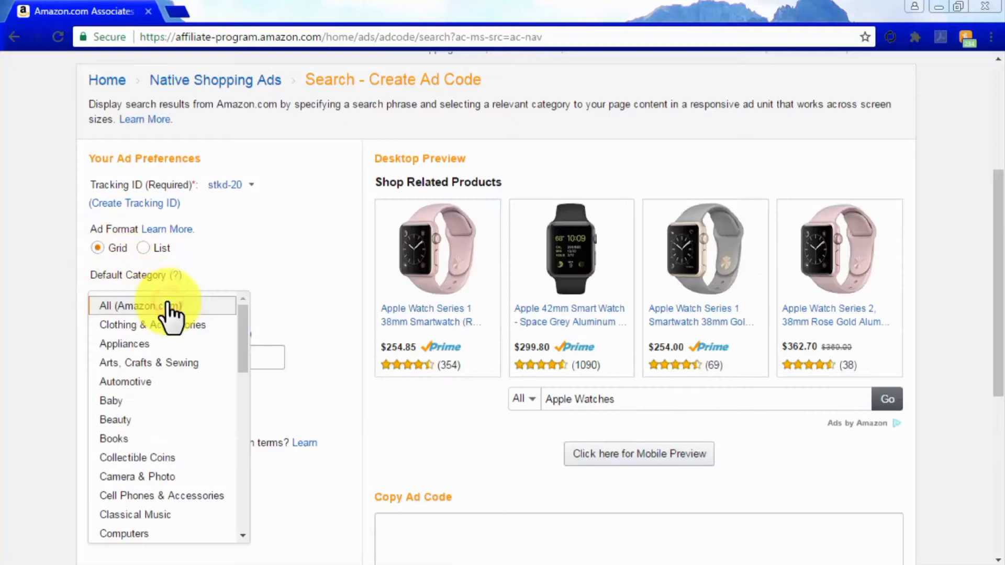
pyautogui.scroll(-3, 161, 418)
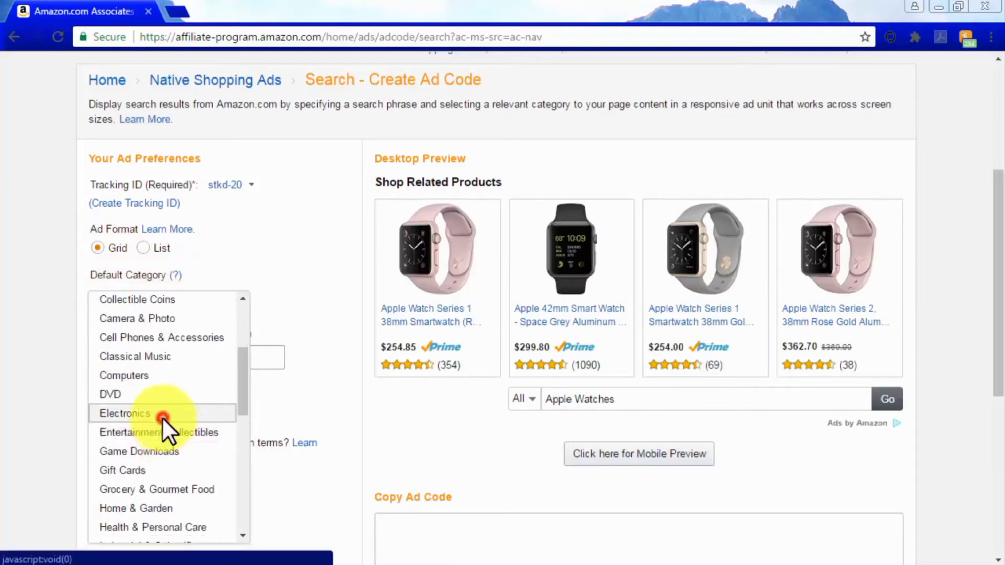
pyautogui.click(162, 417)
pyautogui.click(204, 357)
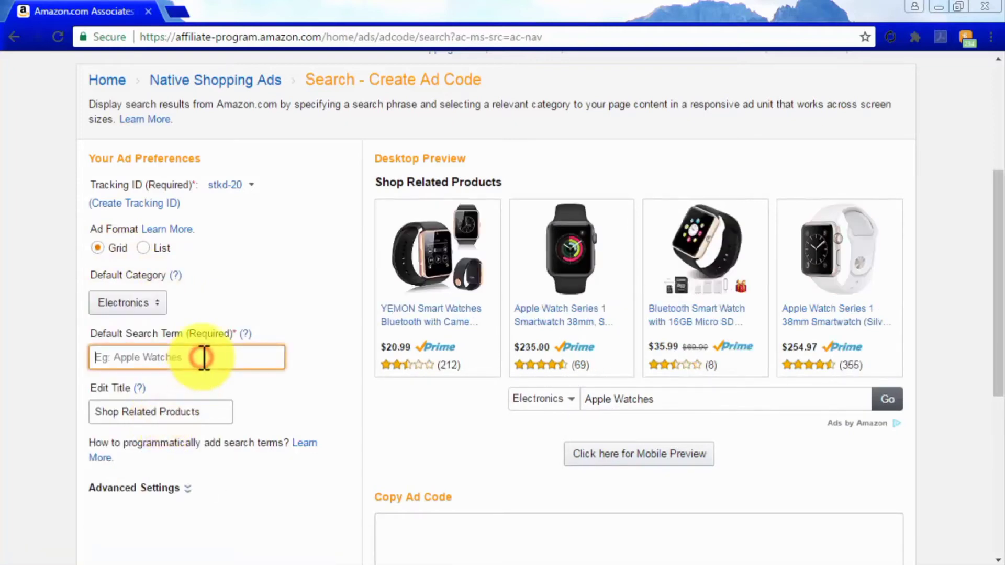
pyautogui.write('home theater')
# Step: Select the whole generated ad code of the search ad
pyautogui.scroll(-3, 358, 378)
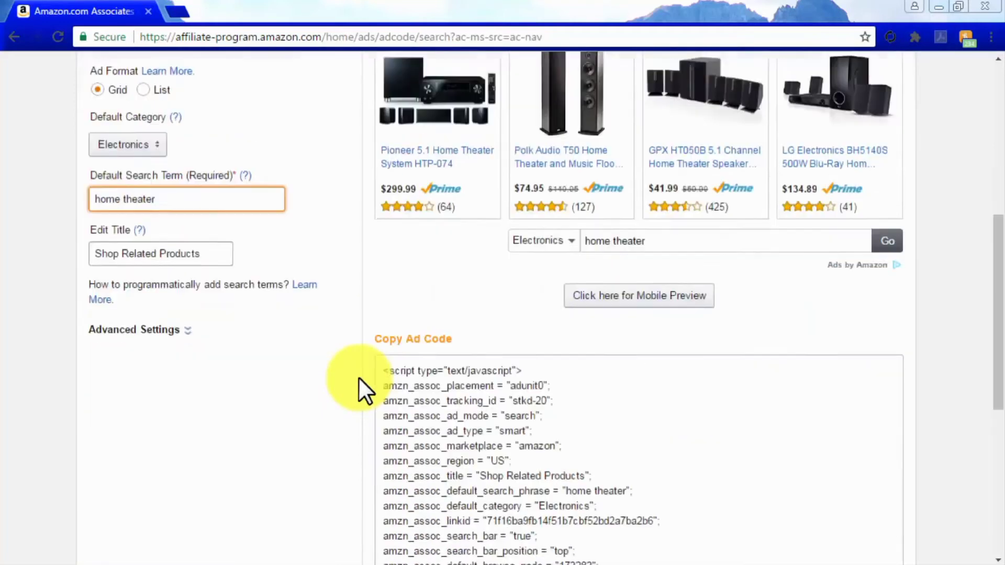
pyautogui.scroll(-3, 359, 378)
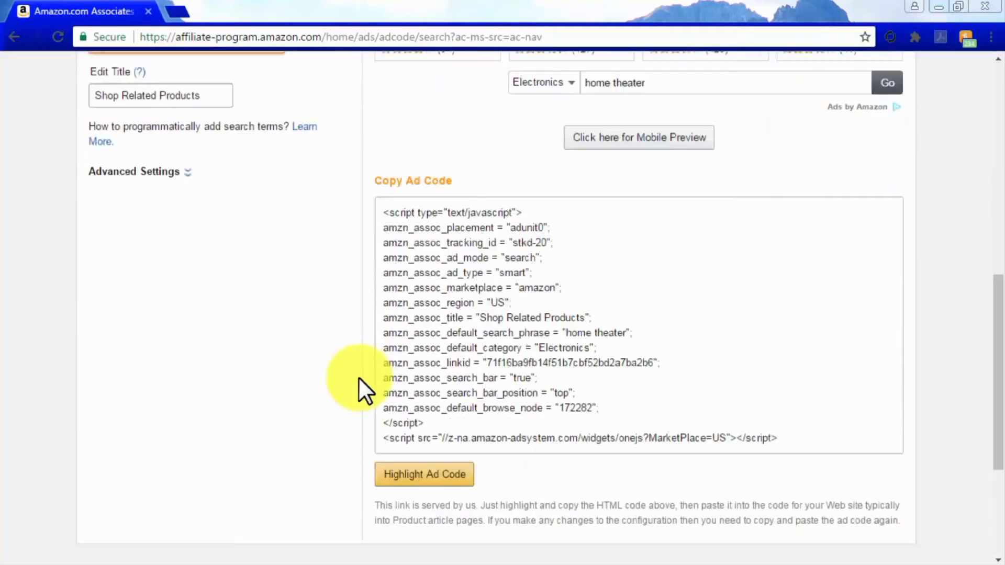
pyautogui.click(770, 443)
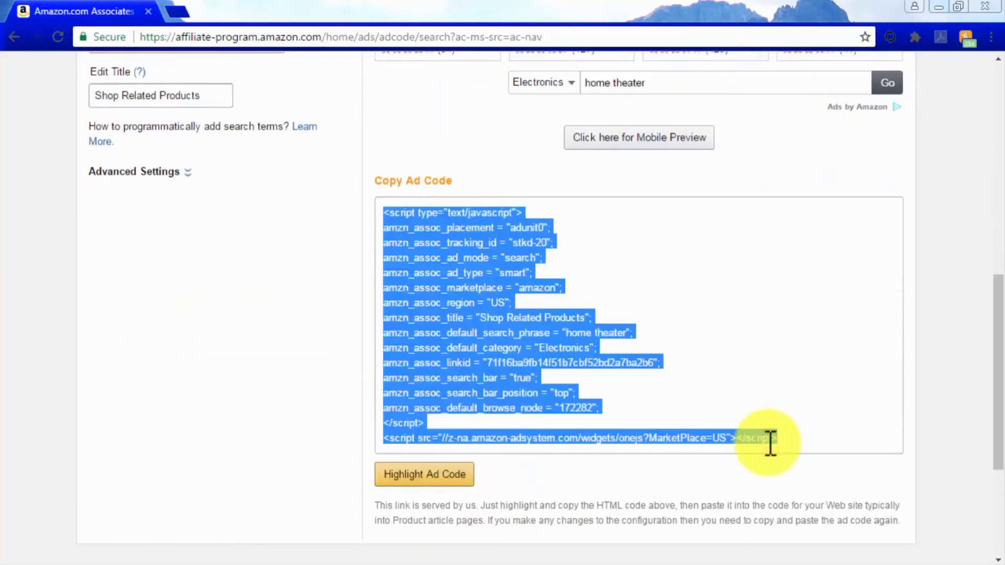
# Step: Go back to the Native Shopping Ads overview and start creating a Custom Ads unit
pyautogui.scroll(9, 766, 441)
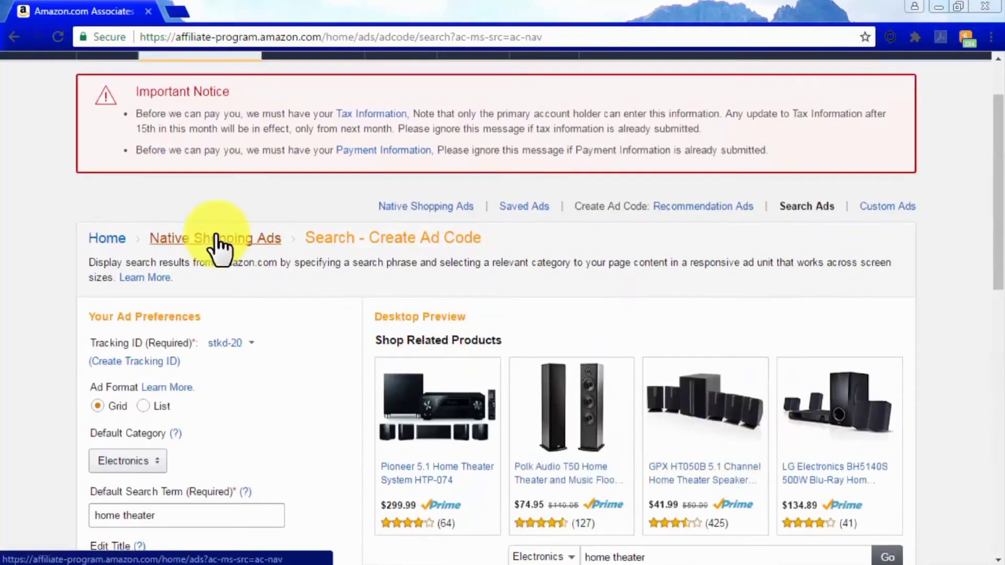
pyautogui.click(215, 235)
pyautogui.scroll(-3, 347, 403)
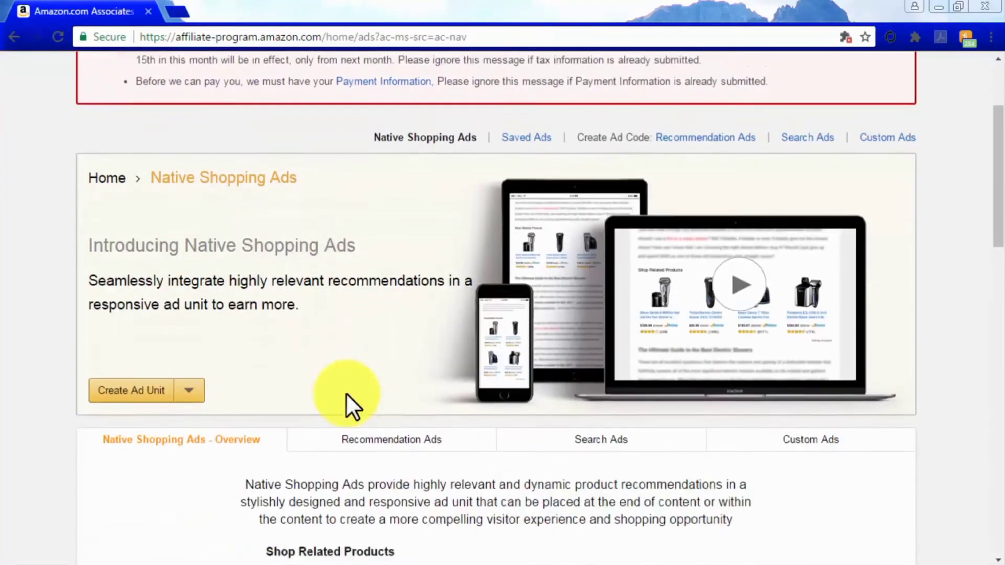
pyautogui.click(192, 381)
pyautogui.click(186, 471)
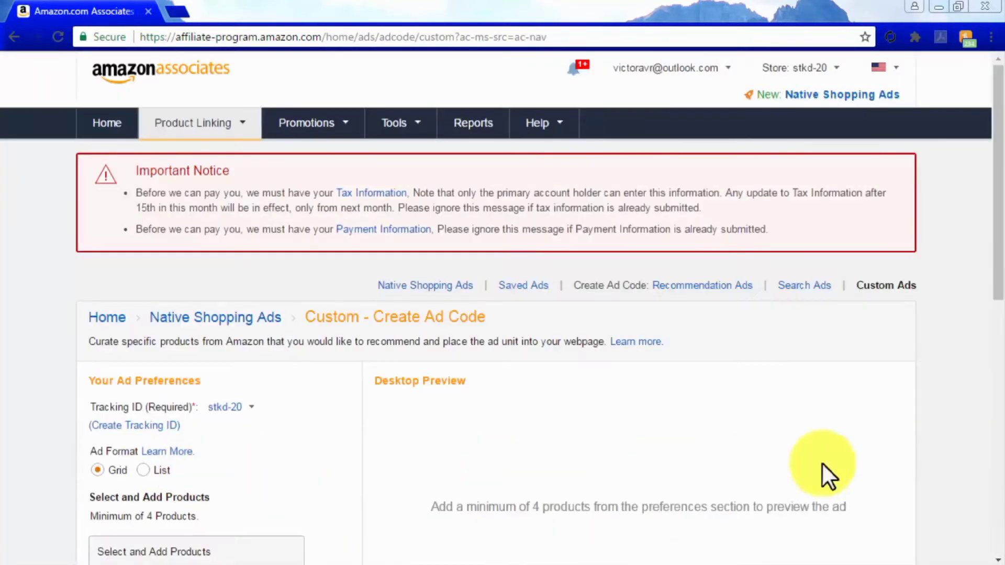
# Step: Set the custom ad's format to Grid and its product search category to Electronics
pyautogui.scroll(-1, 837, 461)
pyautogui.scroll(-4, 956, 454)
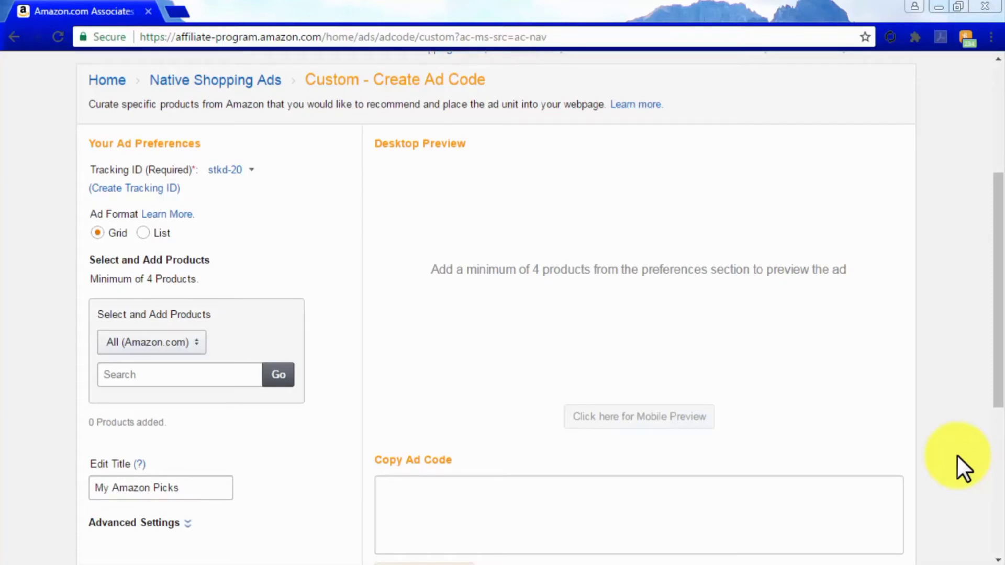
pyautogui.click(142, 233)
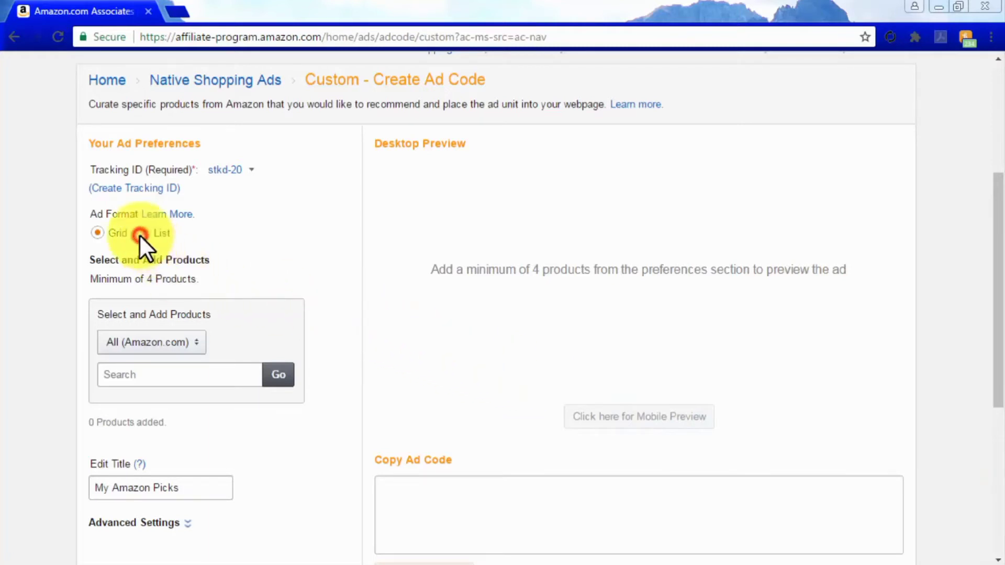
pyautogui.click(99, 234)
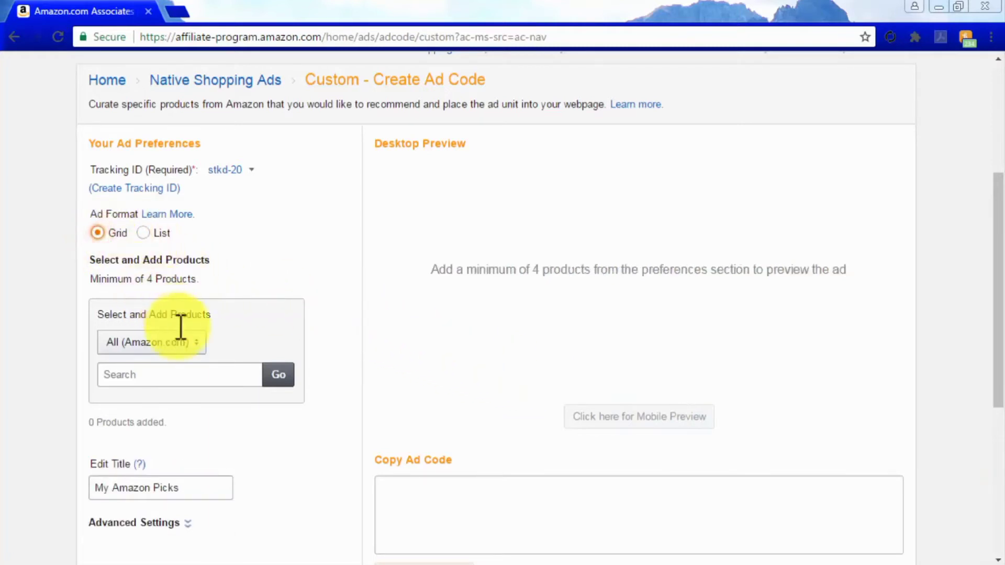
pyautogui.click(185, 347)
pyautogui.scroll(-3, 170, 329)
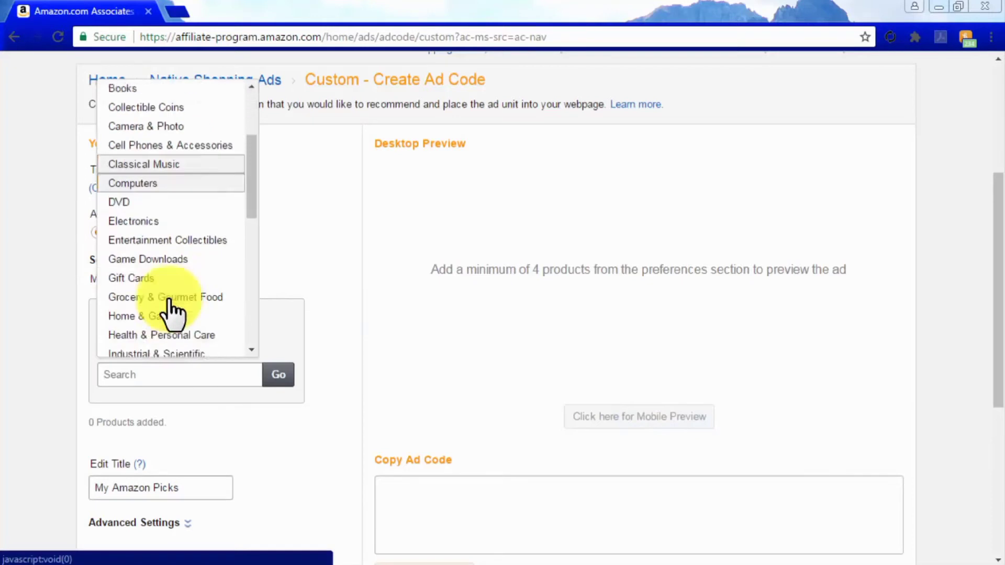
pyautogui.click(170, 201)
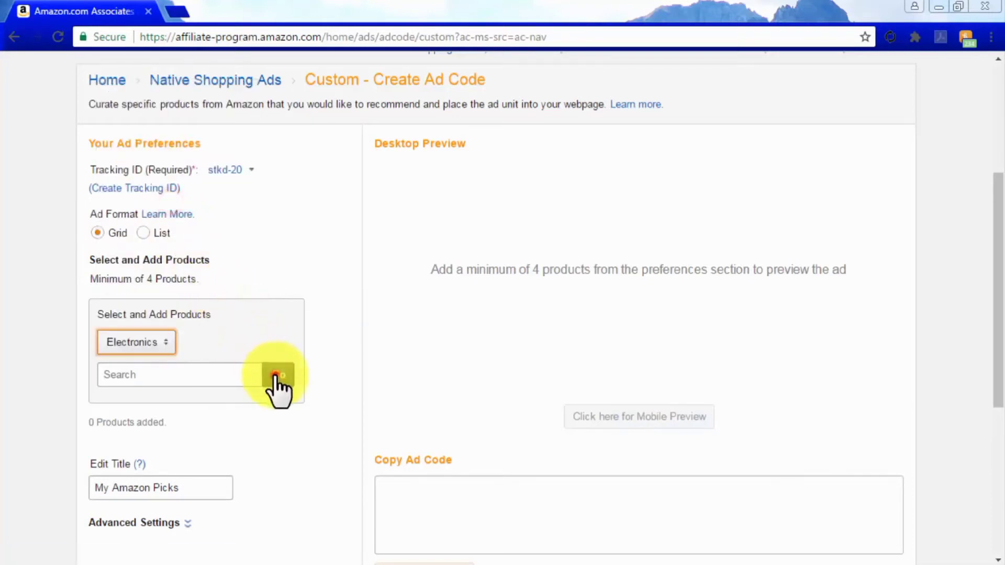
# Step: Search the products for "onkyo" and add the Onkyo TX-NR656, TX-RZ810, TX-8020 and C-7030 to the custom ad
pyautogui.click(232, 374)
pyautogui.write('onkyo')
pyautogui.click(280, 373)
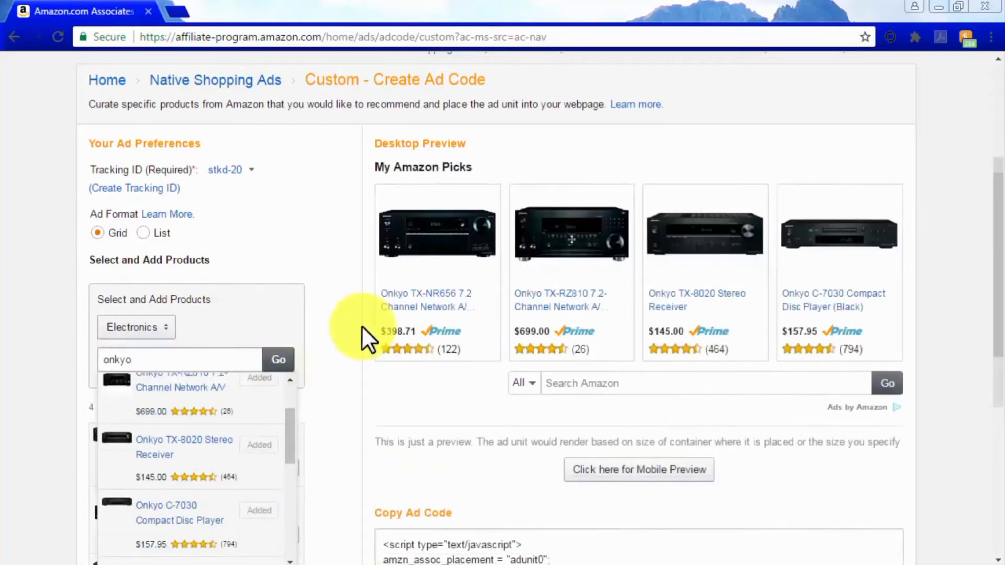
# Step: Preview the custom ad in the mobile and desktop layouts and select its generated ad code
pyautogui.scroll(-2, 362, 326)
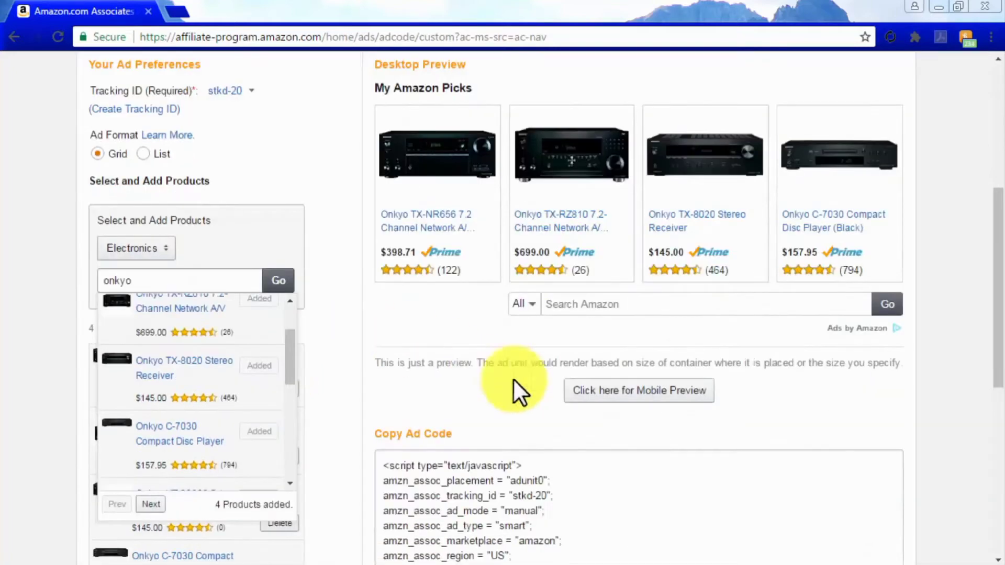
pyautogui.click(626, 399)
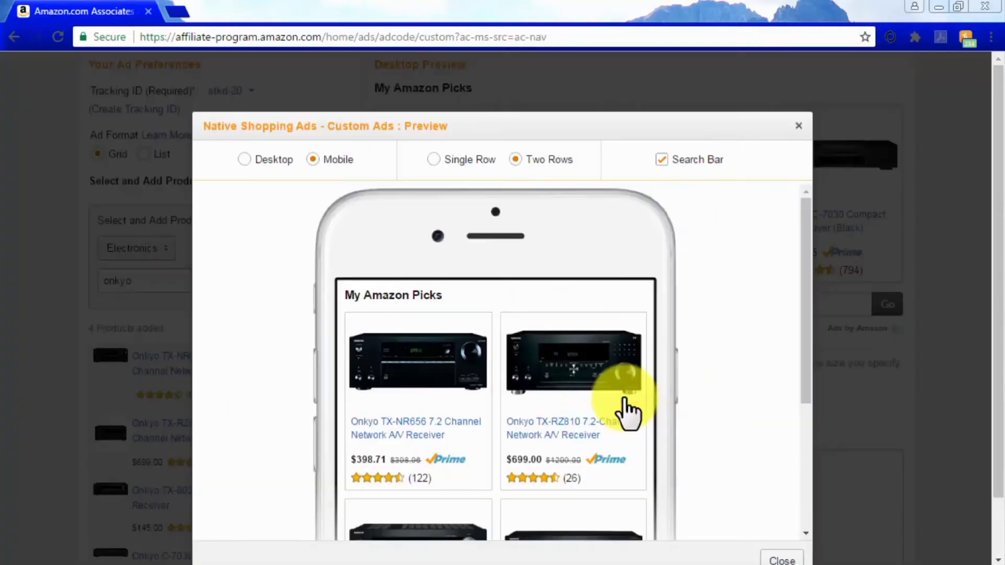
pyautogui.scroll(-2, 628, 410)
pyautogui.click(244, 159)
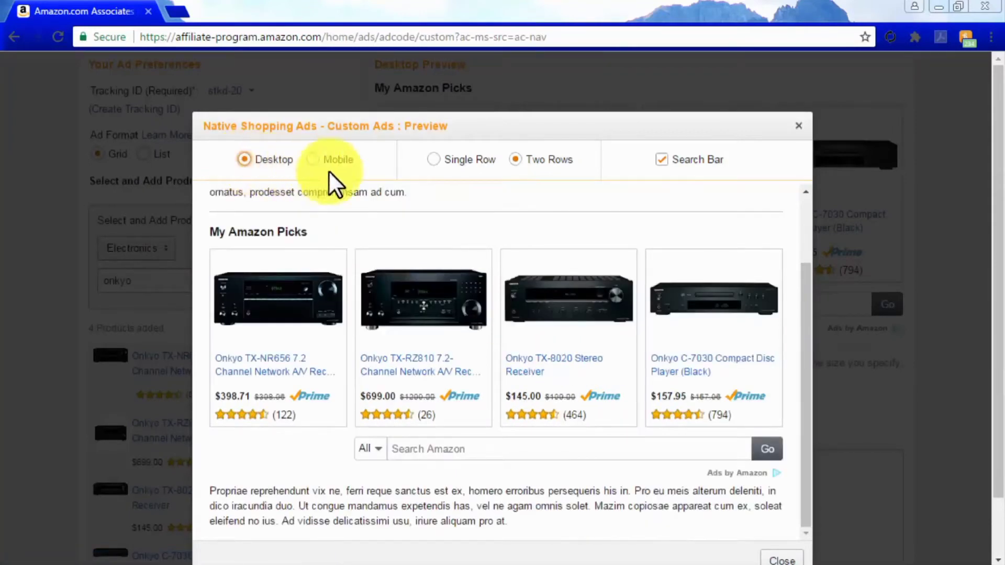
pyautogui.click(798, 128)
pyautogui.scroll(-6, 794, 410)
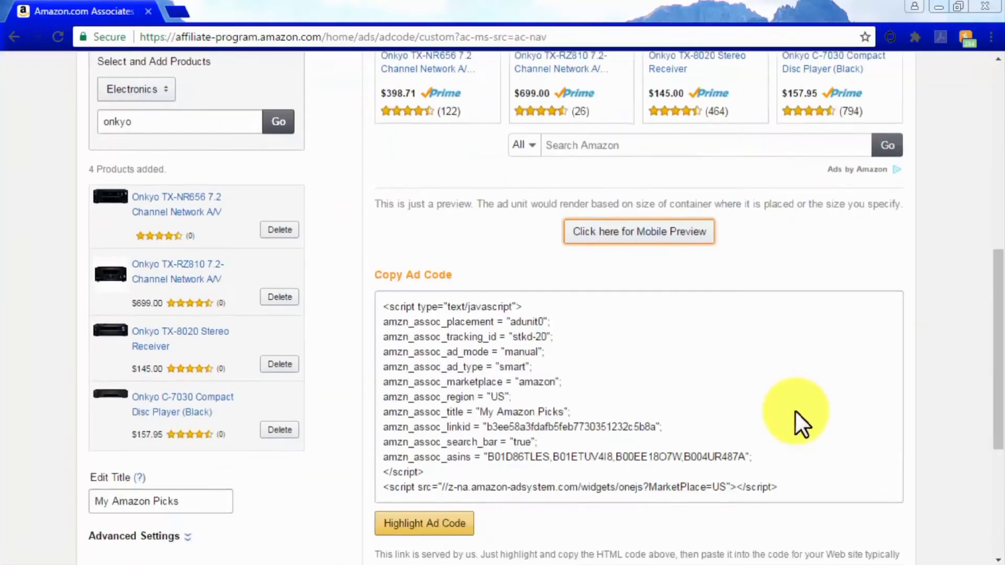
pyautogui.click(711, 332)
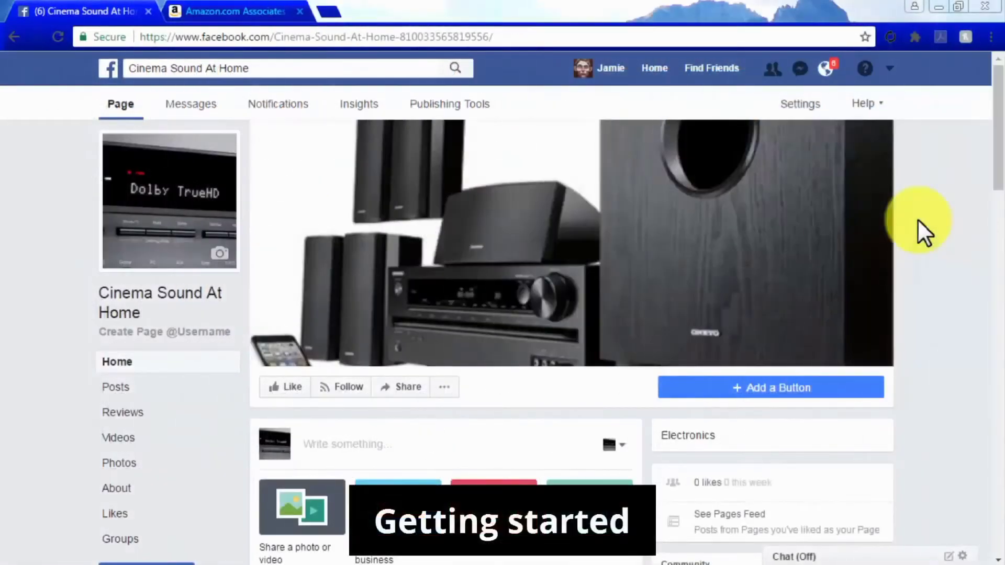
pyautogui.click(486, 35)
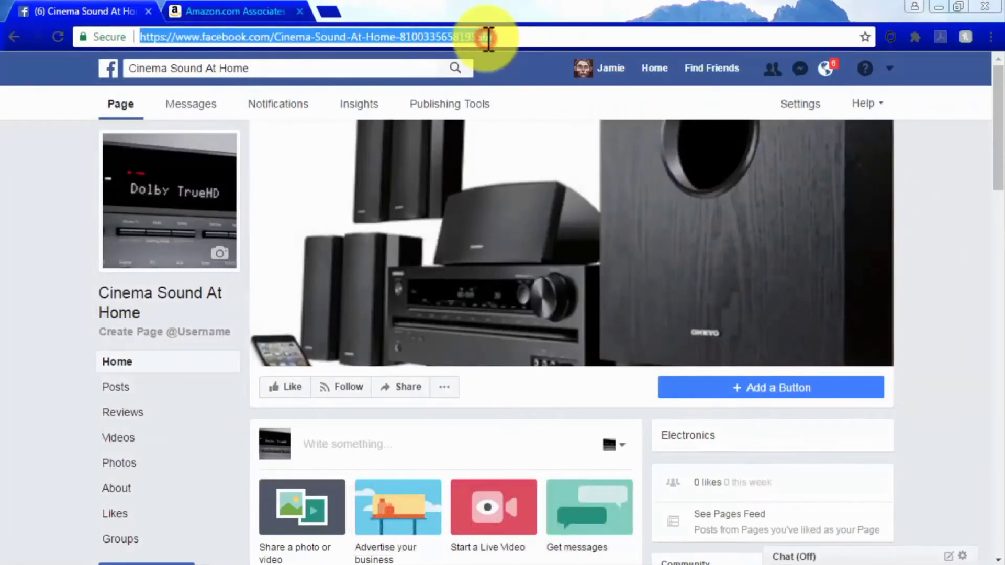
pyautogui.write('http://apps.facebook.com/static_html_plus/')
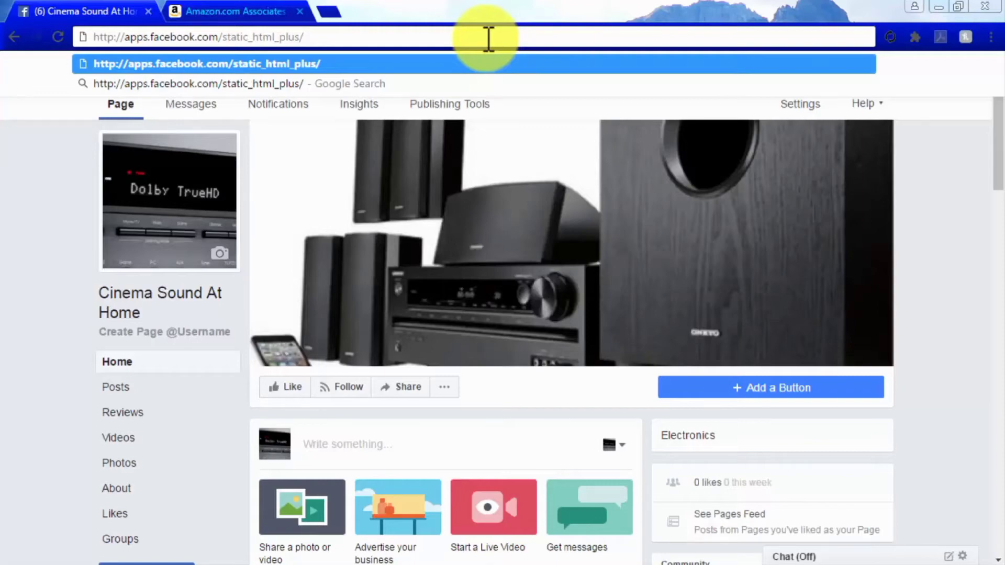
pyautogui.press('Return')
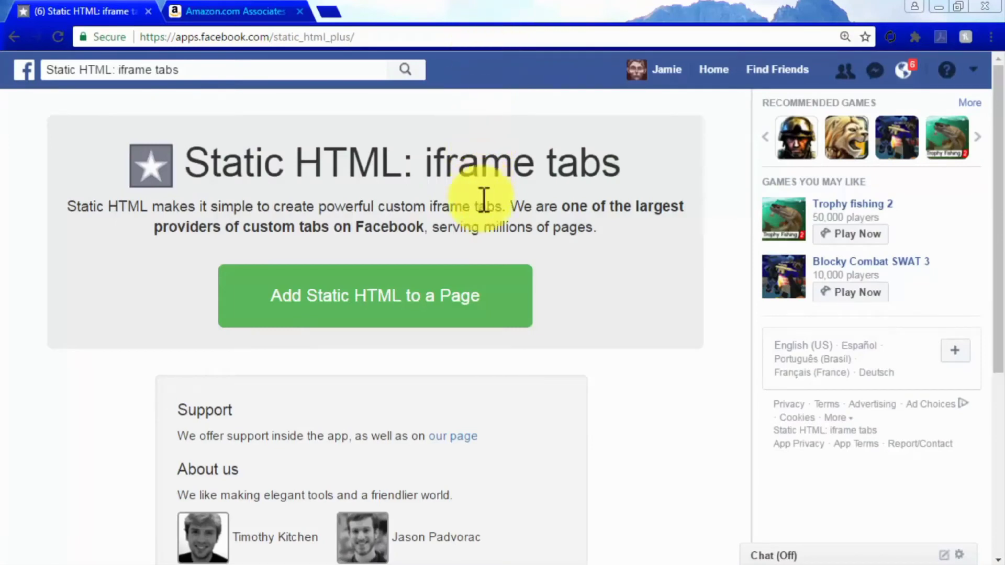
# Step: Add a Static HTML page tab to the Cinema Sound At Home Facebook page
pyautogui.click(473, 303)
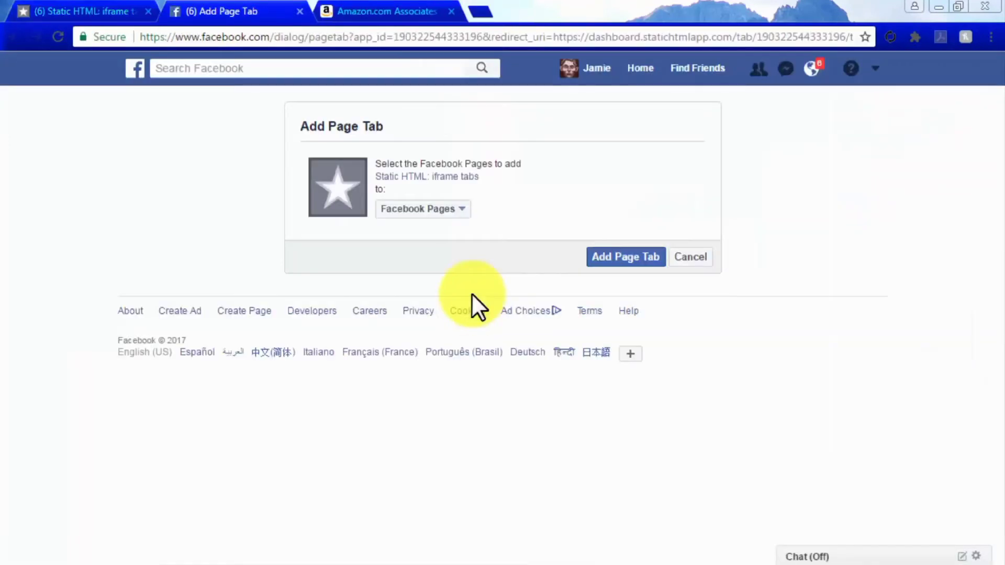
pyautogui.click(454, 212)
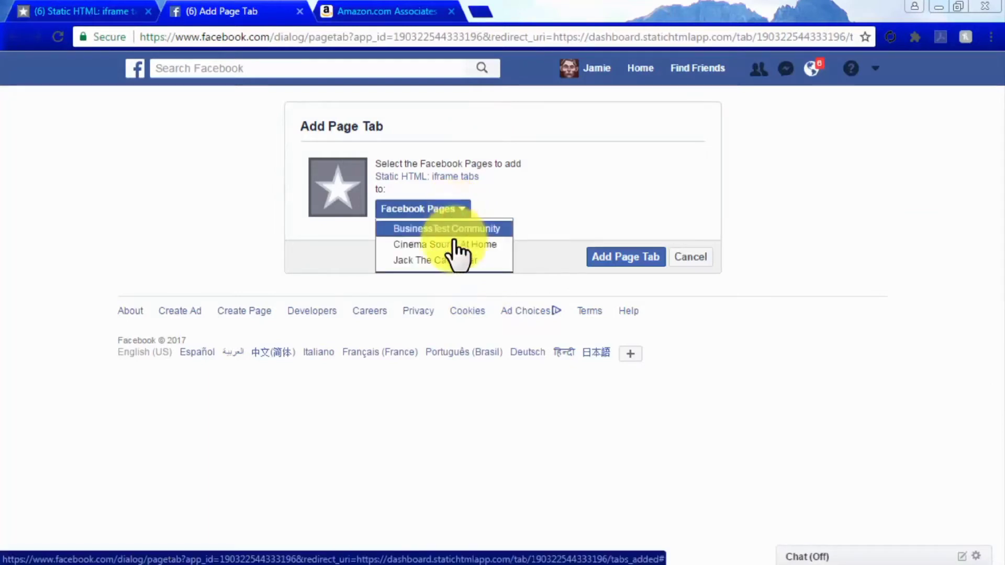
pyautogui.click(455, 243)
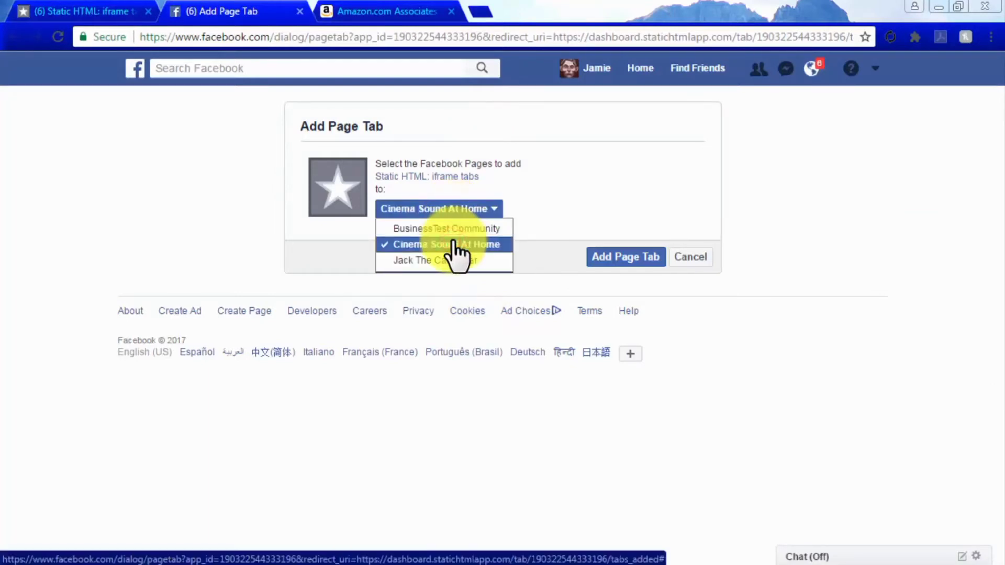
pyautogui.click(613, 264)
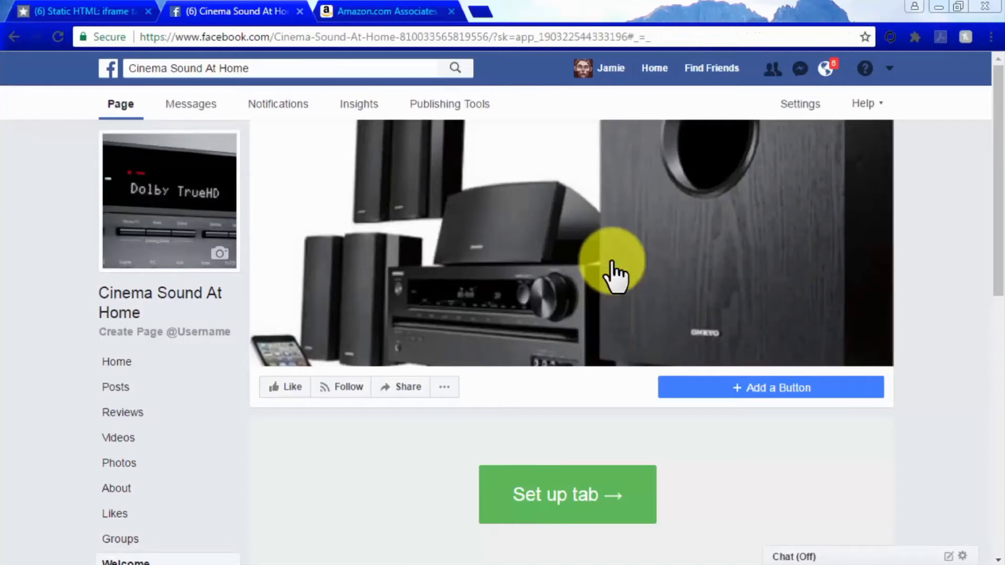
# Step: Open the setup of the new page tab and delete all placeholder text from its index.html code
pyautogui.scroll(-3, 921, 492)
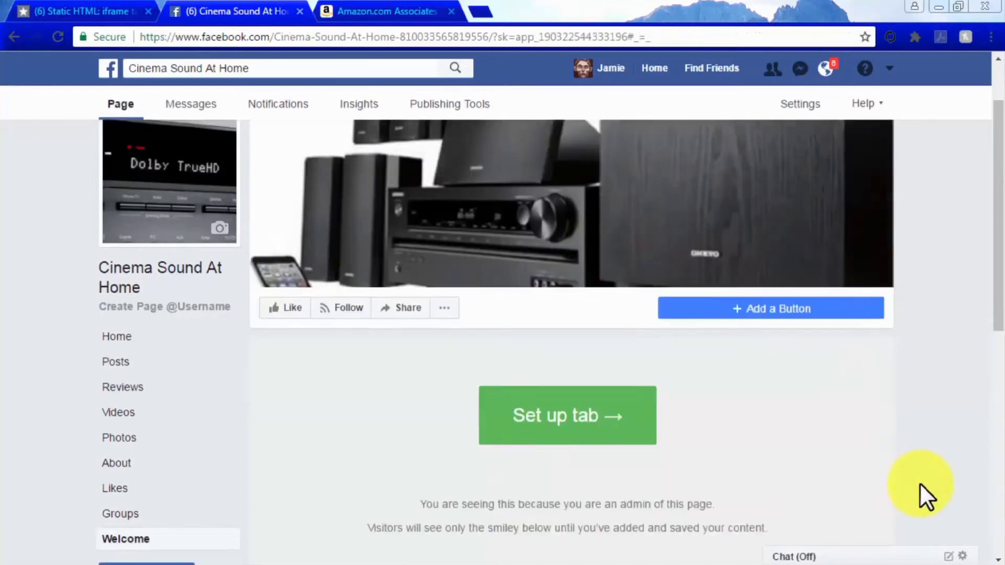
pyautogui.click(567, 345)
pyautogui.scroll(-3, 568, 344)
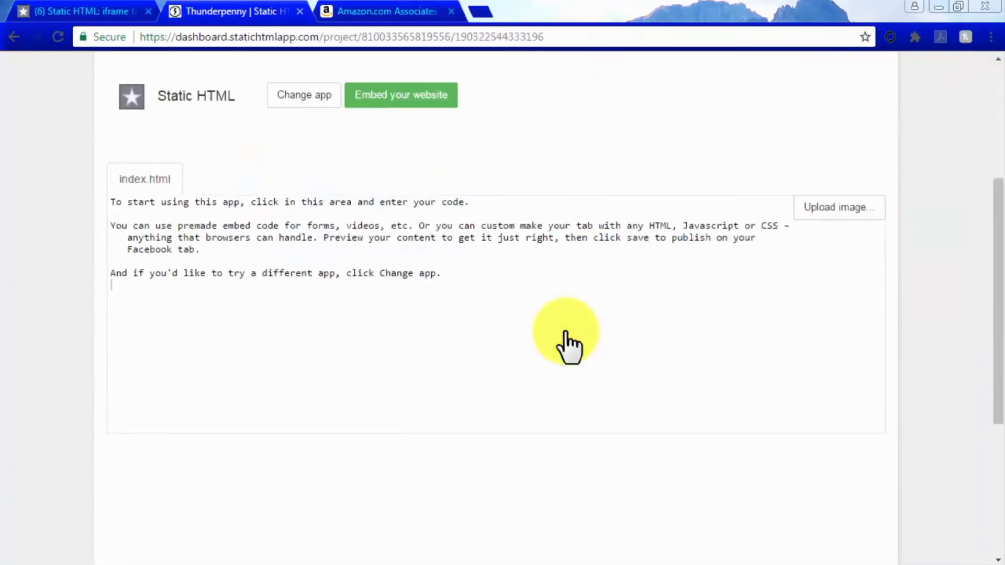
pyautogui.moveTo(448, 275); pyautogui.dragTo(112, 197)
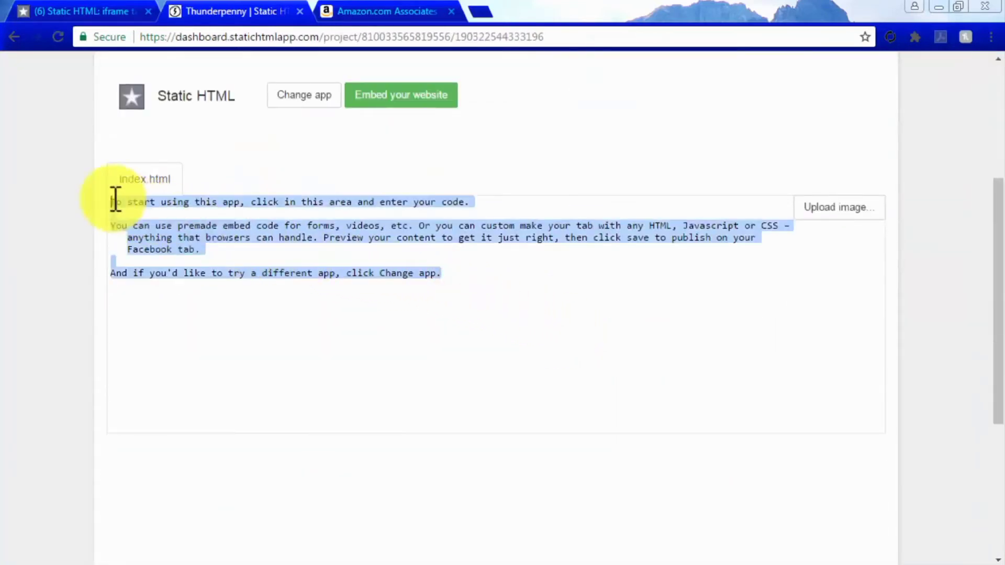
pyautogui.press('BackSpace')
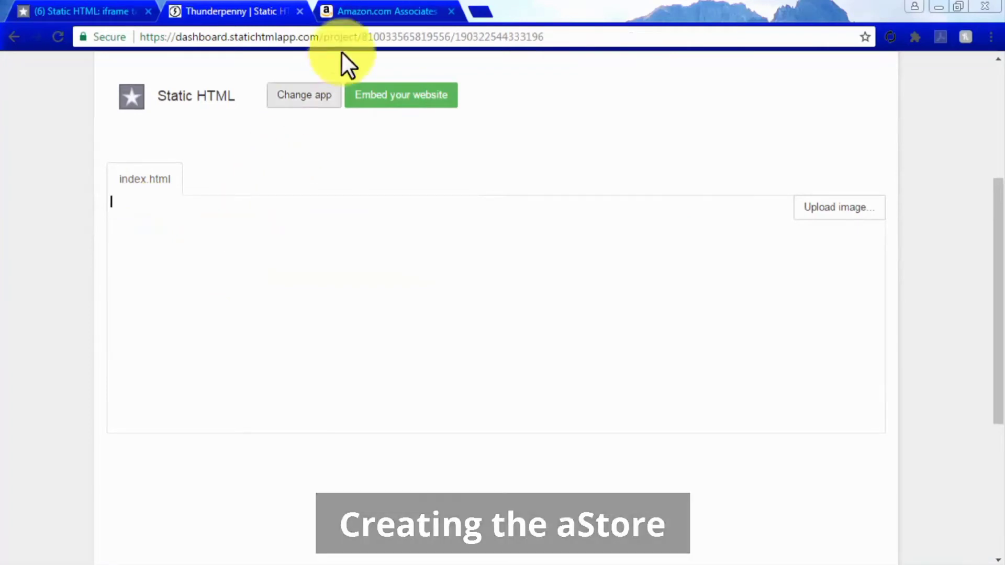
# Step: Switch to the Amazon Associates browser tab and start building an aStore
pyautogui.click(381, 8)
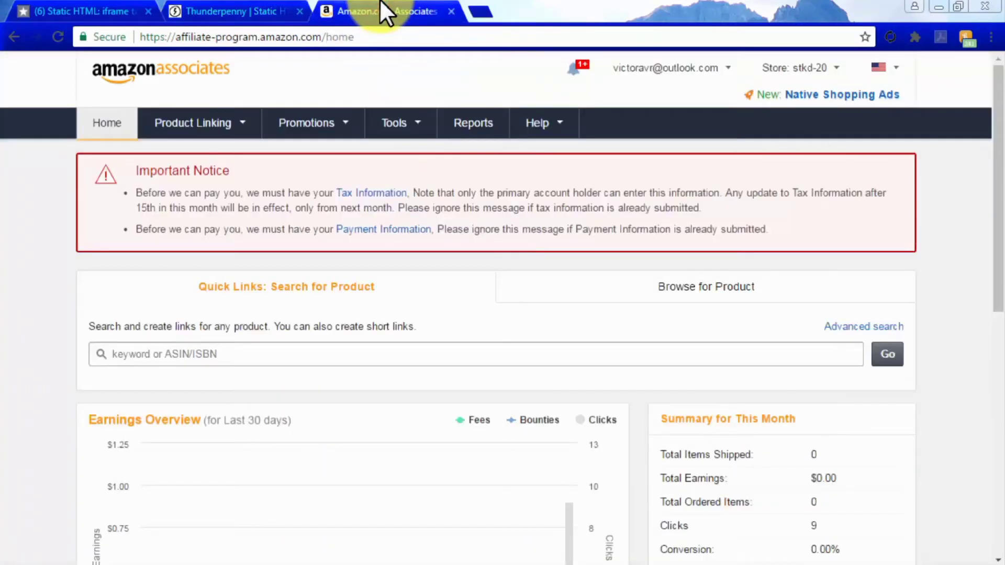
pyautogui.moveTo(202, 135)
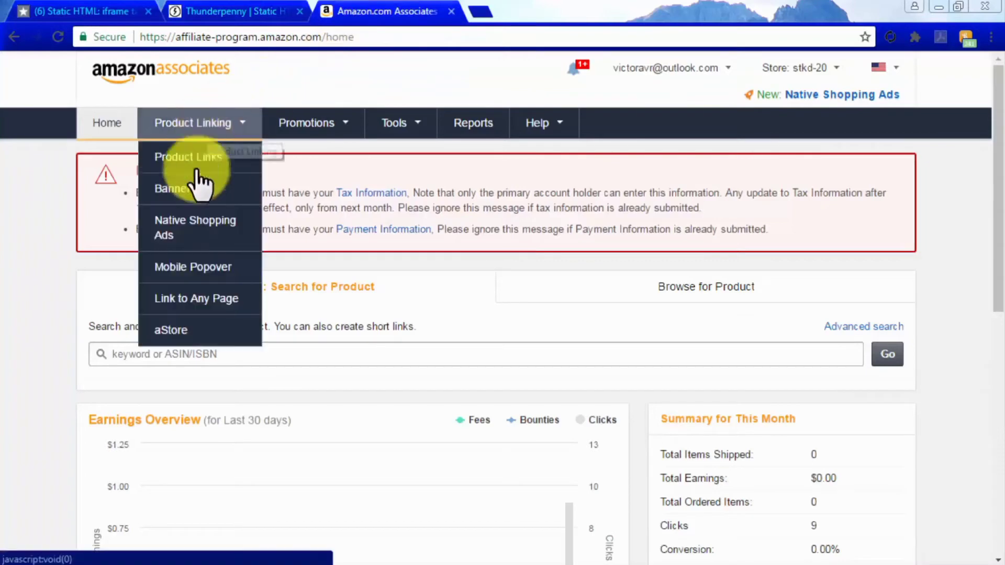
pyautogui.click(193, 331)
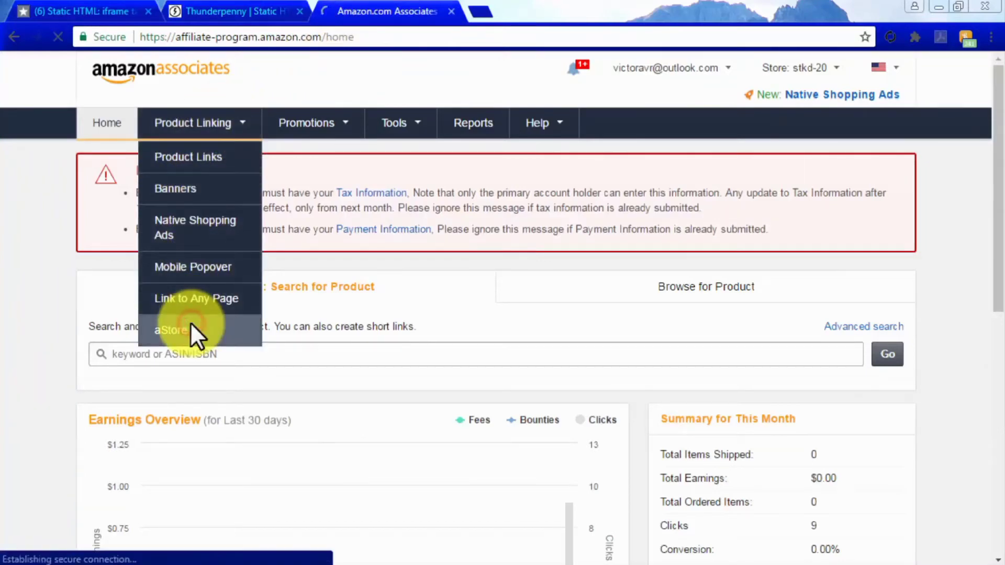
pyautogui.click(787, 346)
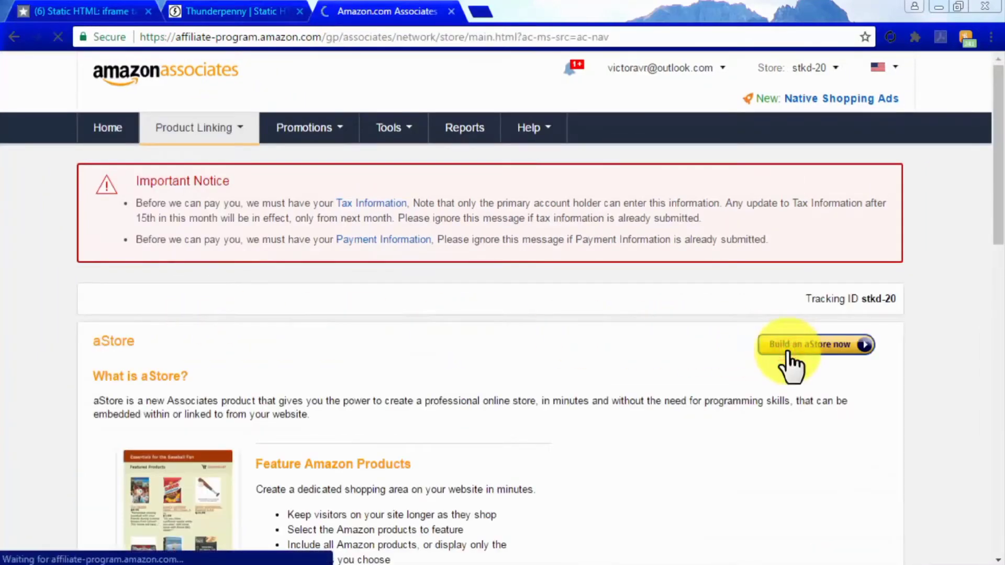
# Step: Add a category page to the aStore and title it "Cool Stuff"
pyautogui.scroll(-3, 790, 367)
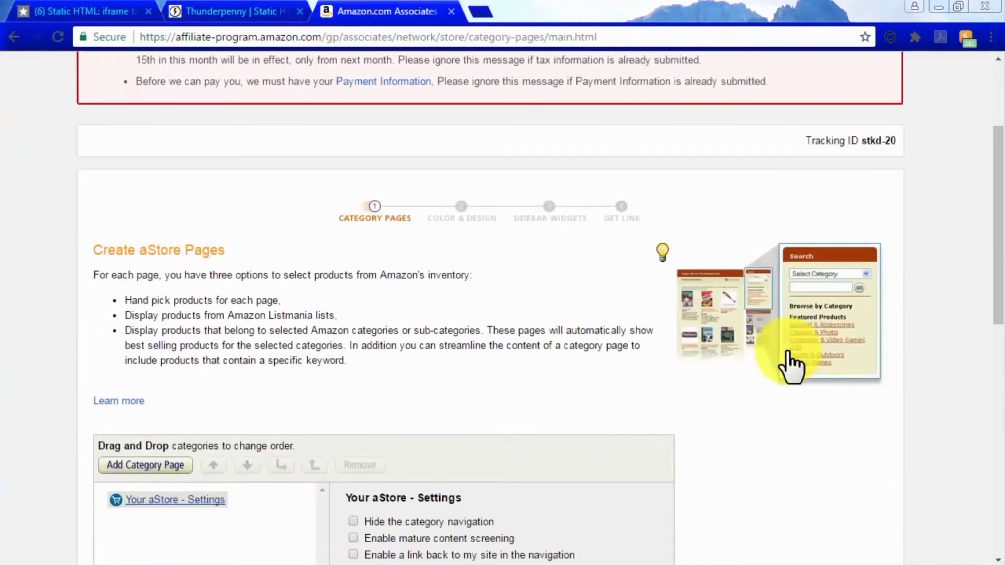
pyautogui.scroll(-2, 791, 366)
pyautogui.scroll(-2, 791, 366)
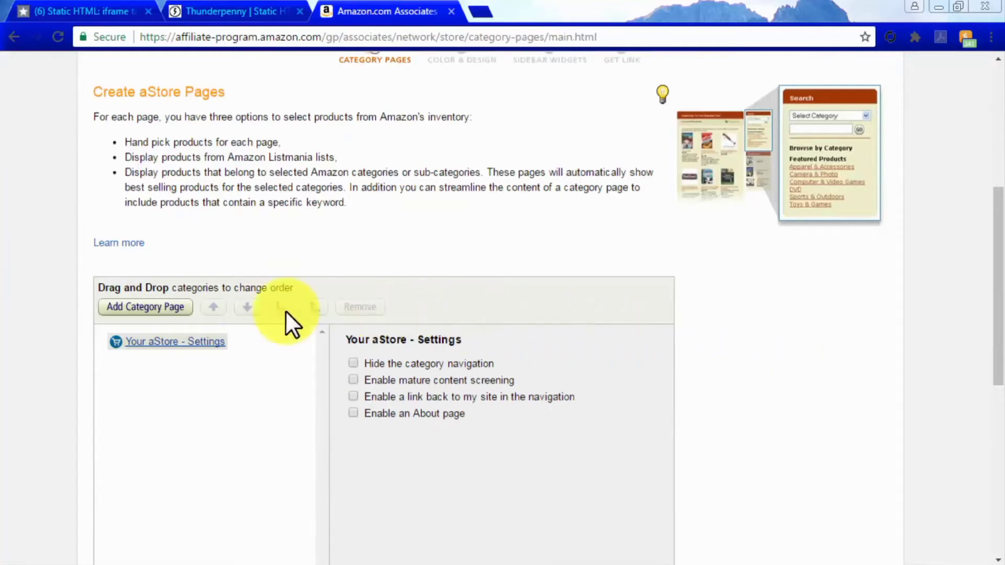
pyautogui.click(177, 313)
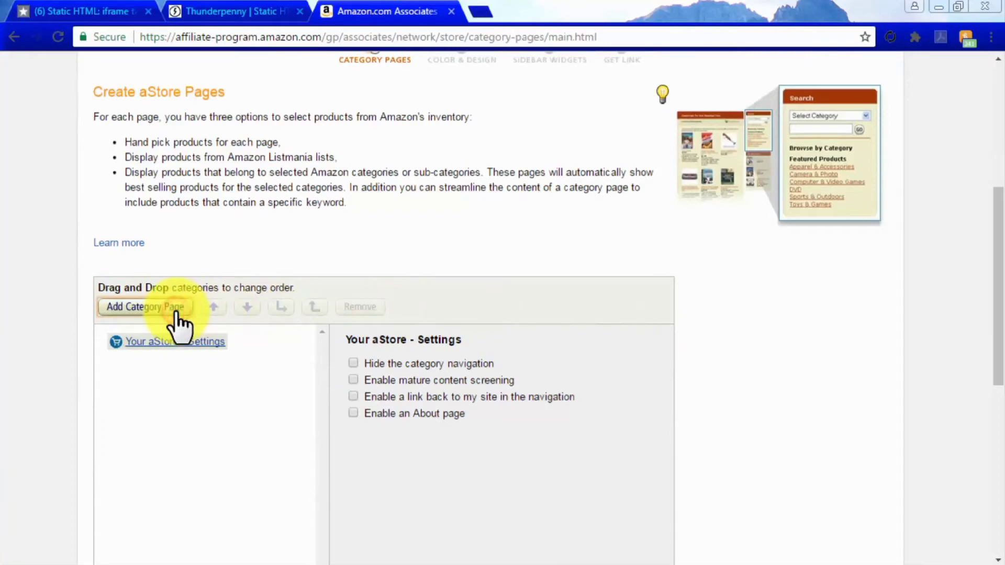
pyautogui.moveTo(451, 382); pyautogui.dragTo(350, 384)
pyautogui.write('Cool Stuff')
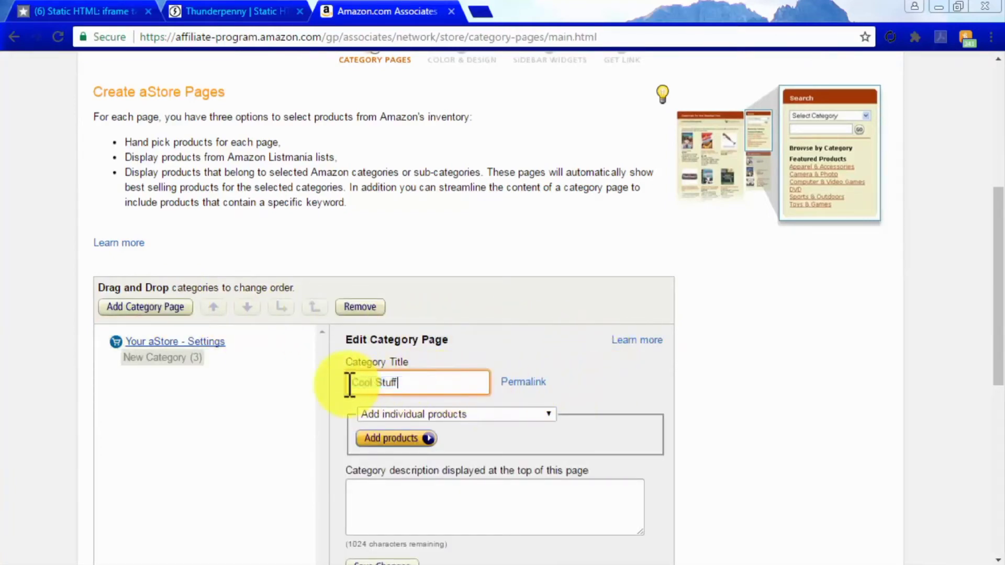
# Step: Fill the category page with products by Amazon.com category, using Electronics > Home Audio > Home Theater Systems > Complete Home Theater Systems, and save the selection
pyautogui.click(546, 415)
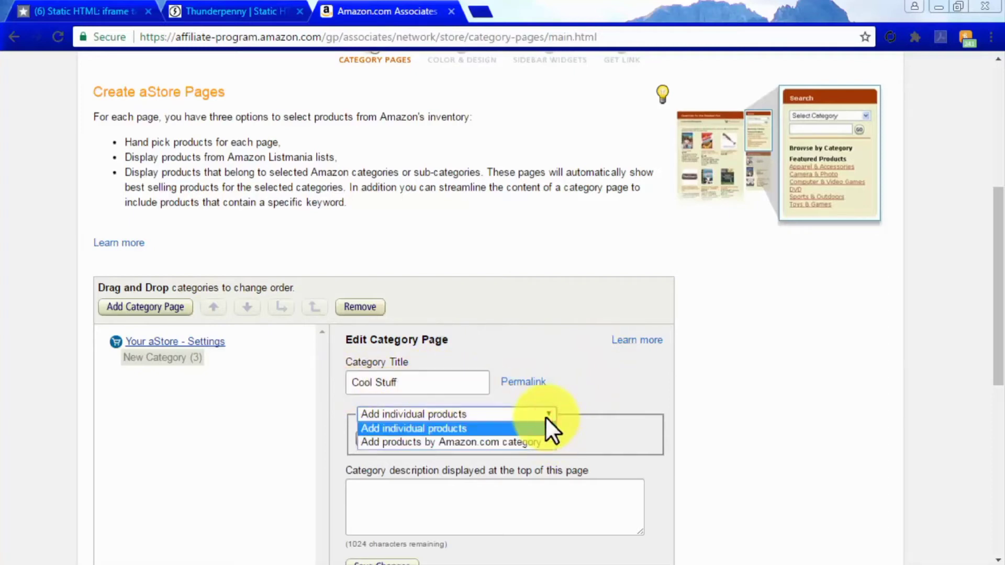
pyautogui.click(539, 446)
pyautogui.click(456, 440)
pyautogui.moveTo(645, 243); pyautogui.dragTo(645, 268)
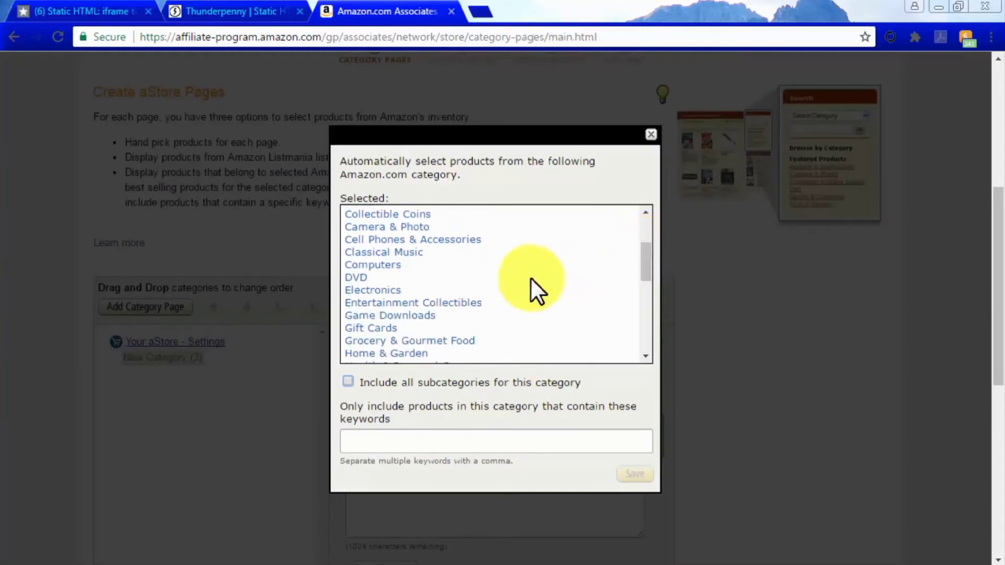
pyautogui.click(388, 290)
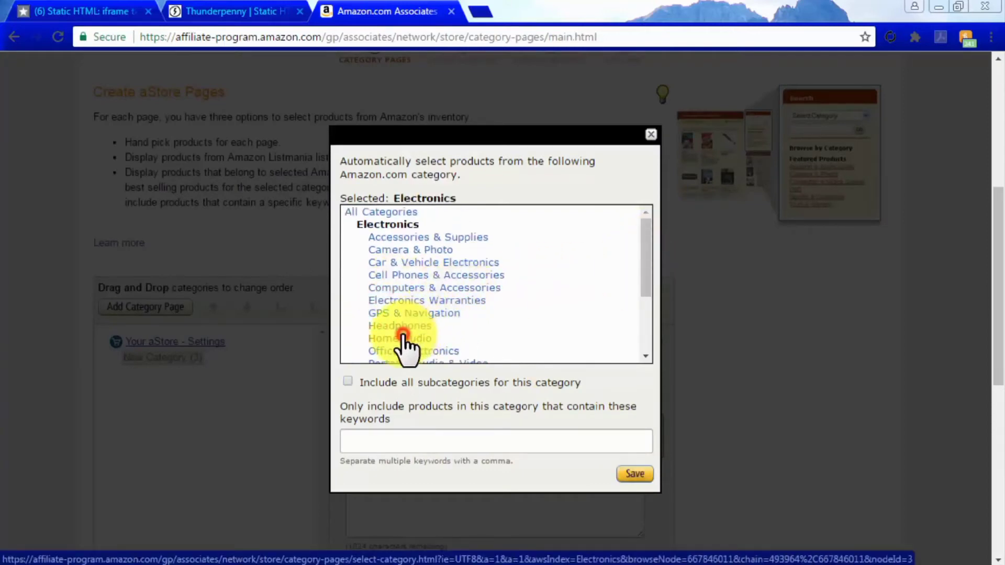
pyautogui.click(403, 339)
pyautogui.click(460, 287)
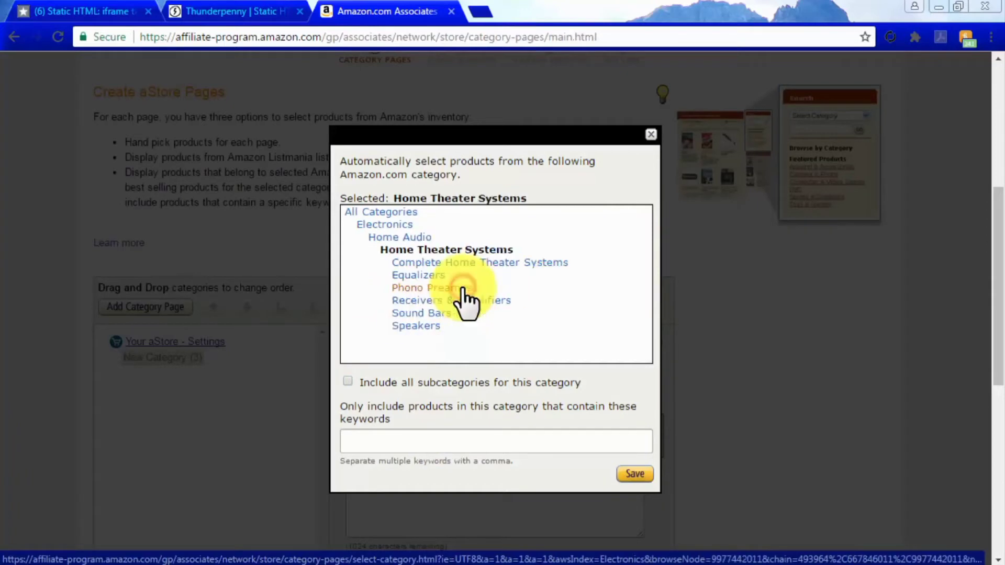
pyautogui.click(518, 260)
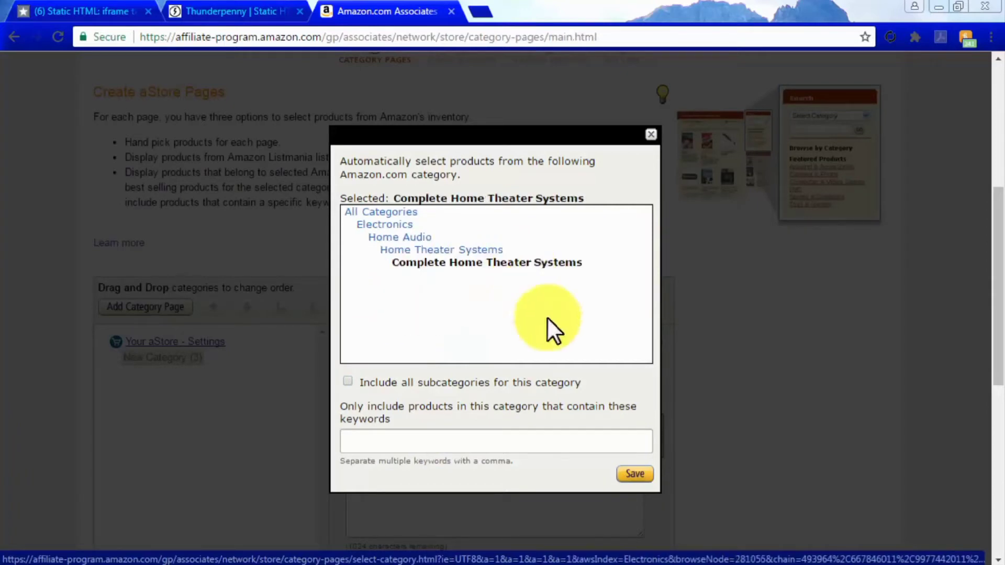
pyautogui.click(634, 474)
# Step: Continue to the aStore's color and design settings and apply the Forest theme
pyautogui.scroll(-10, 636, 473)
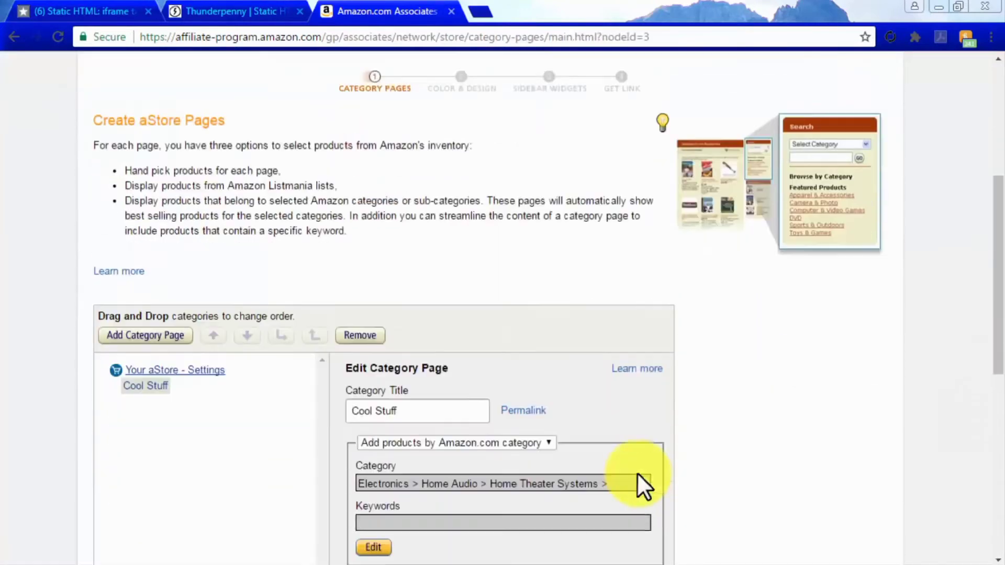
pyautogui.click(134, 491)
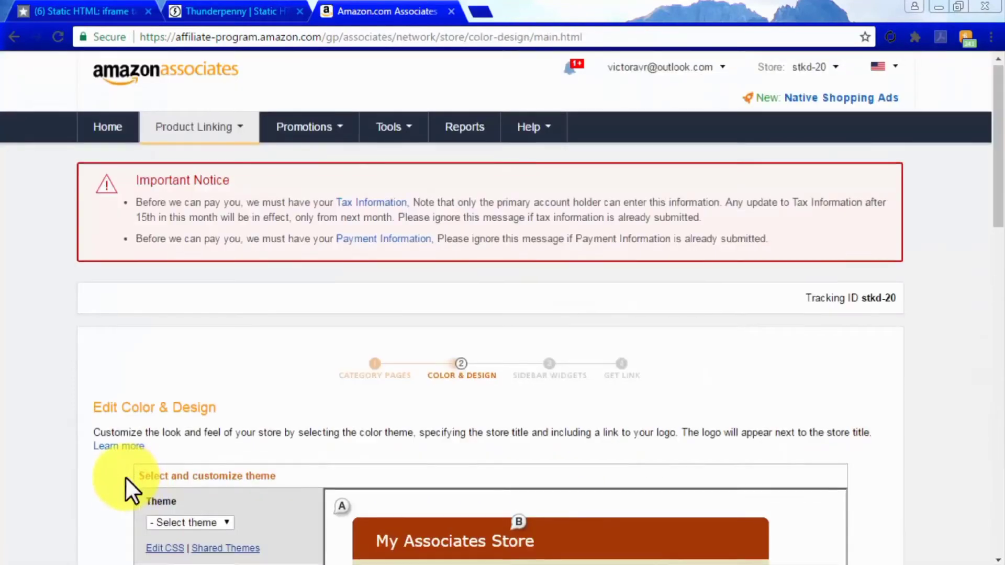
pyautogui.scroll(-5, 125, 478)
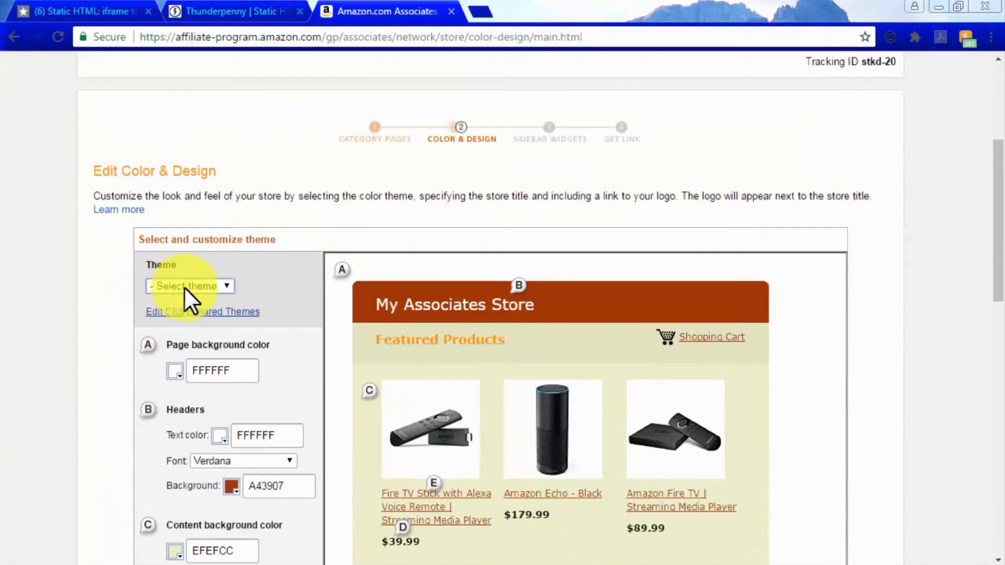
pyautogui.click(210, 286)
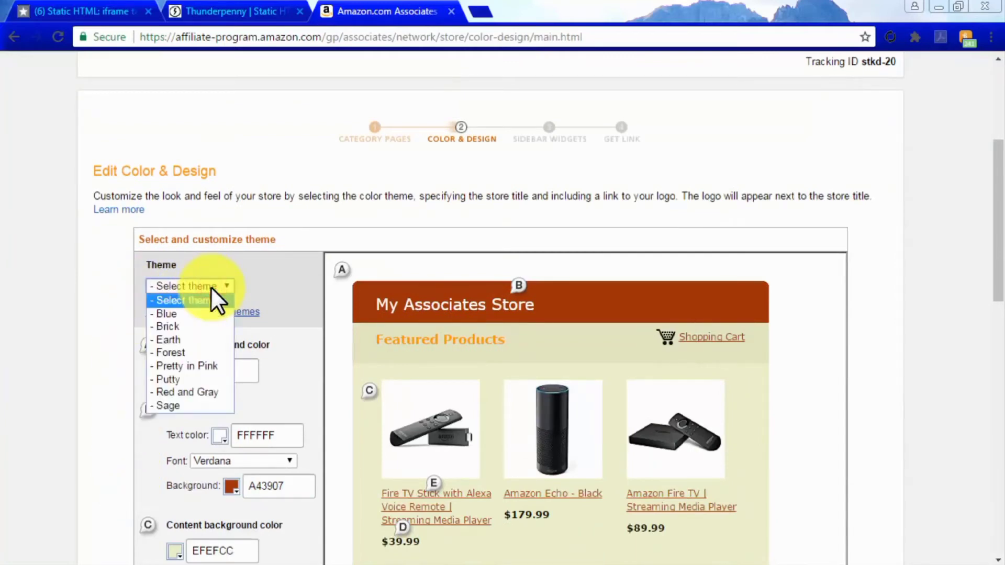
pyautogui.click(199, 352)
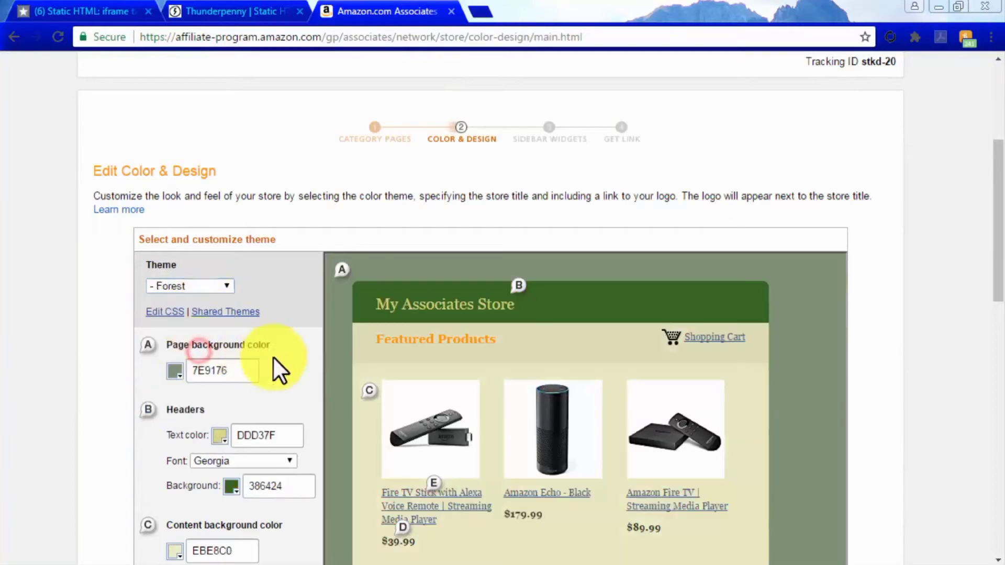
# Step: Name the store "The Cinema Sound At Home Facebook Store" and continue to the sidebar widgets
pyautogui.scroll(-3, 272, 356)
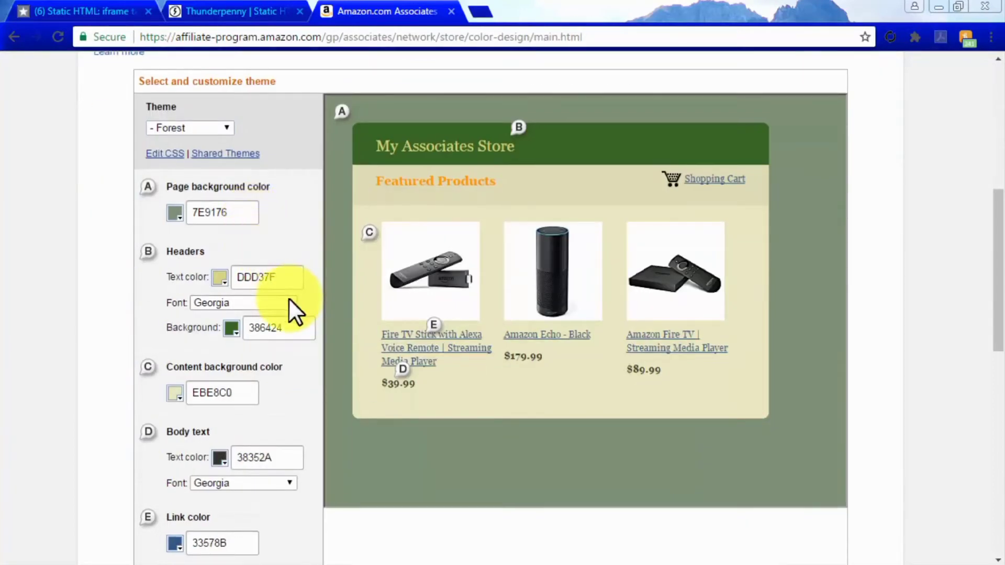
pyautogui.scroll(-2, 288, 297)
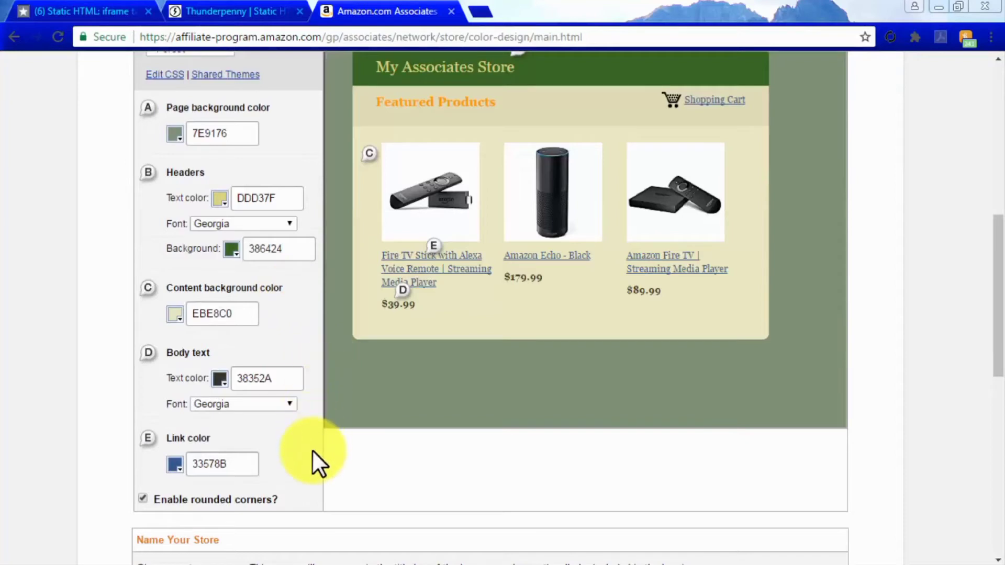
pyautogui.scroll(-3, 312, 450)
pyautogui.scroll(-5, 312, 450)
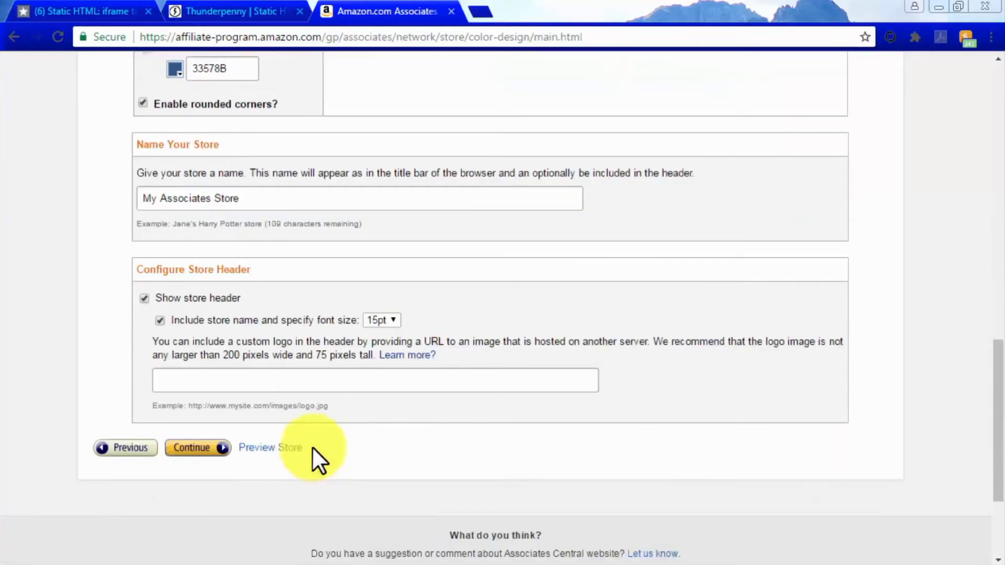
pyautogui.click(314, 202)
pyautogui.moveTo(314, 202); pyautogui.dragTo(151, 195)
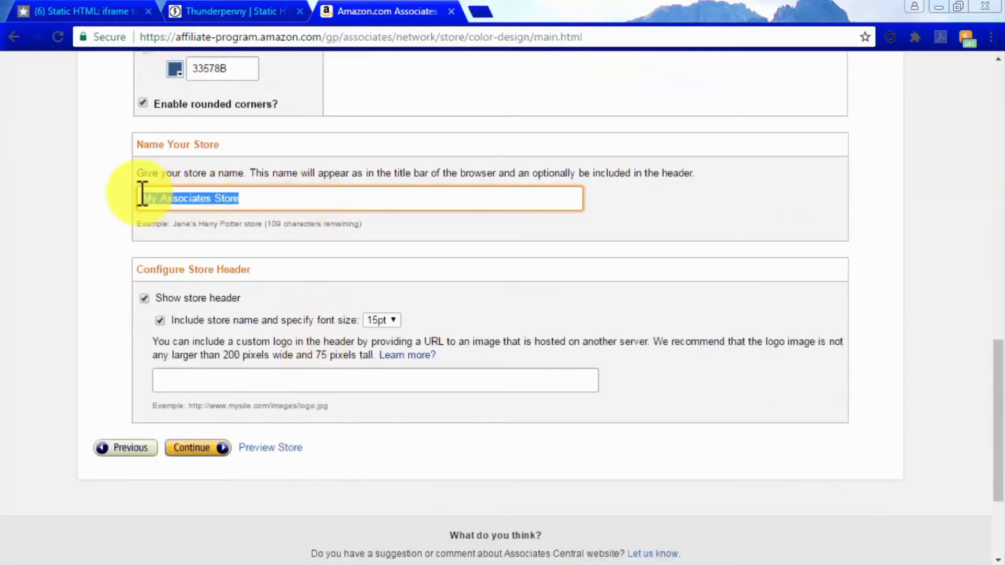
pyautogui.write('The Cinema Sound At Home Facebook Store')
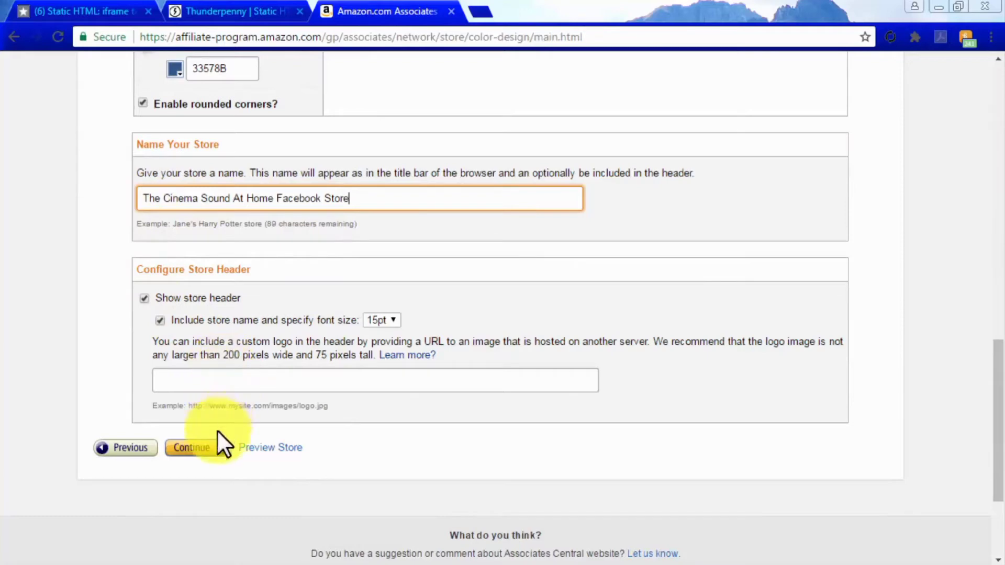
pyautogui.click(216, 449)
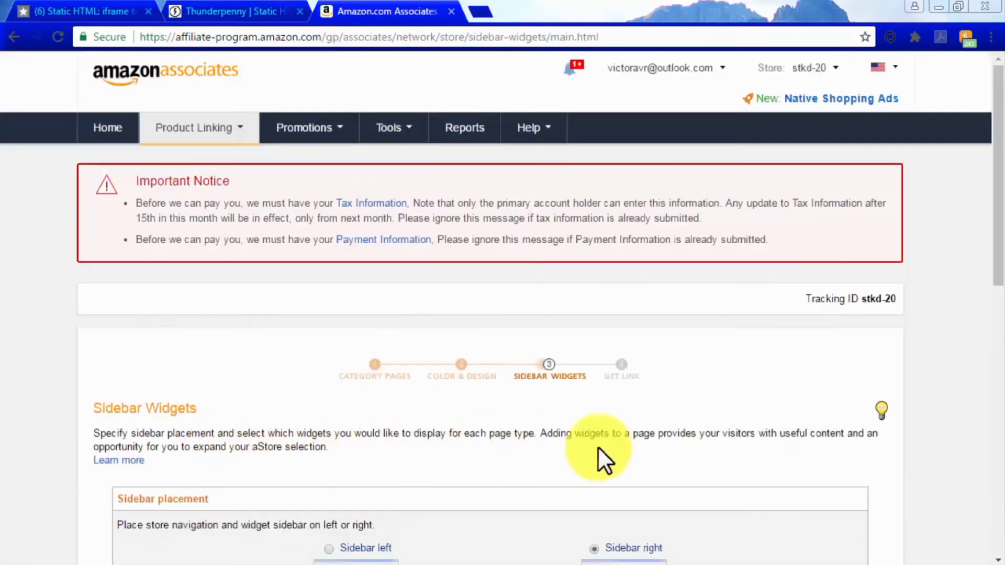
# Step: Enable the Similar Items sidebar widget for the Search Results Page and finish the store to get its link
pyautogui.scroll(-1, 921, 450)
pyautogui.scroll(-3, 921, 451)
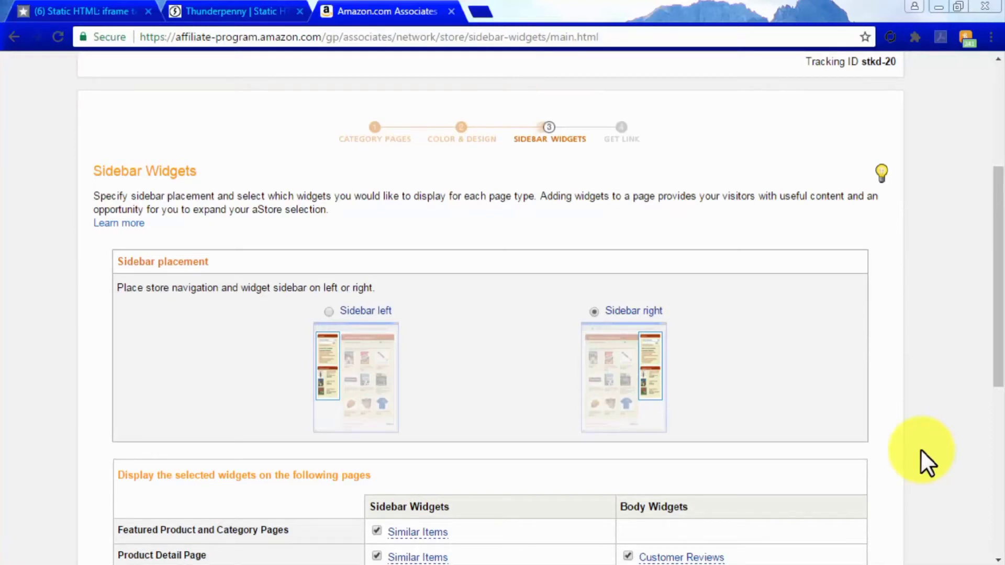
pyautogui.scroll(-5, 921, 451)
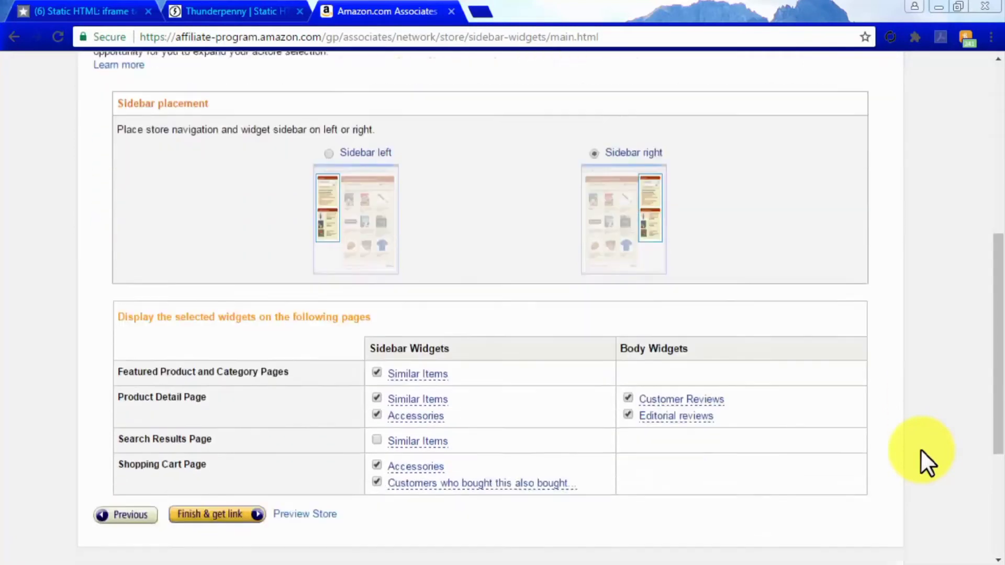
pyautogui.scroll(-2, 920, 448)
pyautogui.moveTo(425, 277)
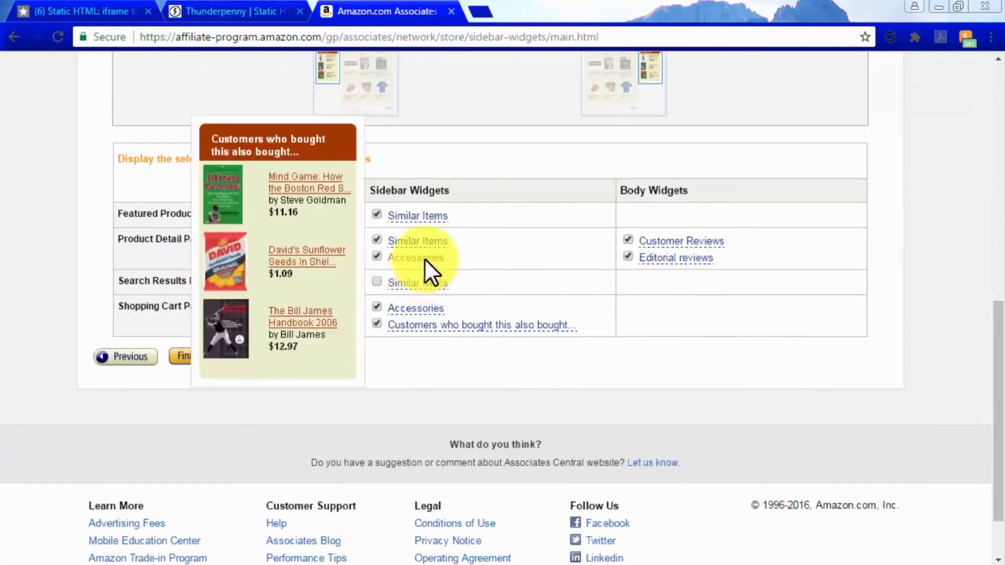
pyautogui.moveTo(678, 241)
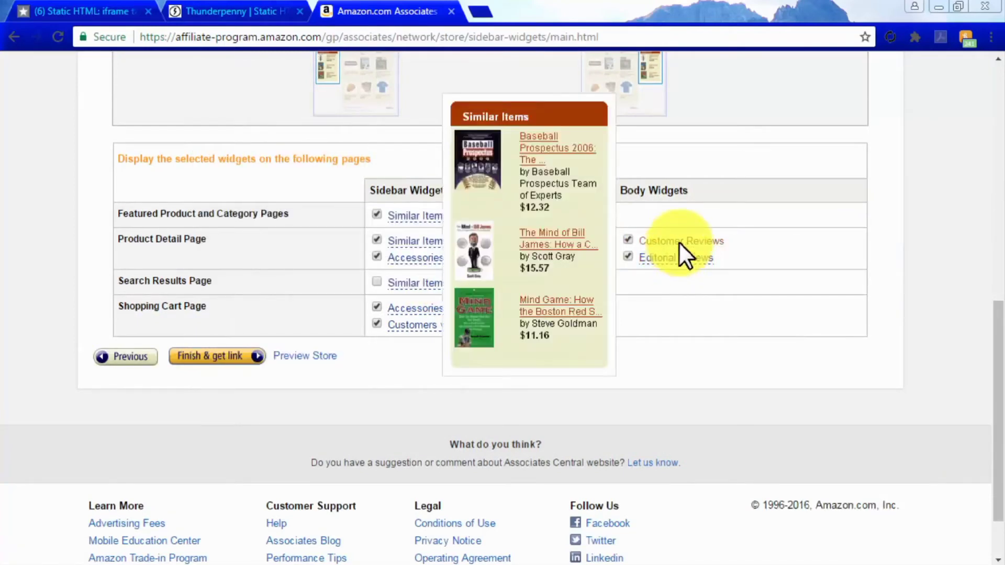
pyautogui.click(376, 282)
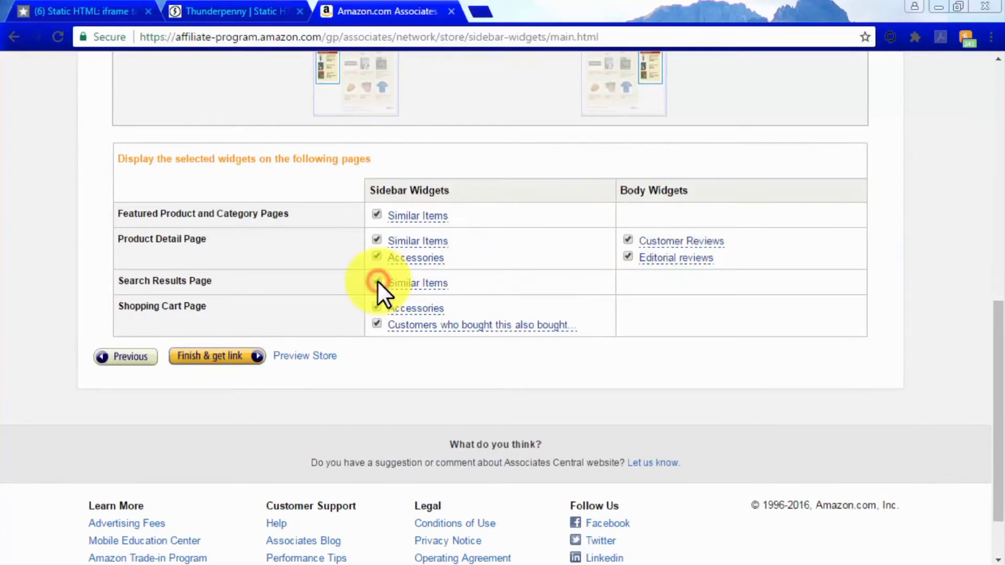
pyautogui.click(231, 354)
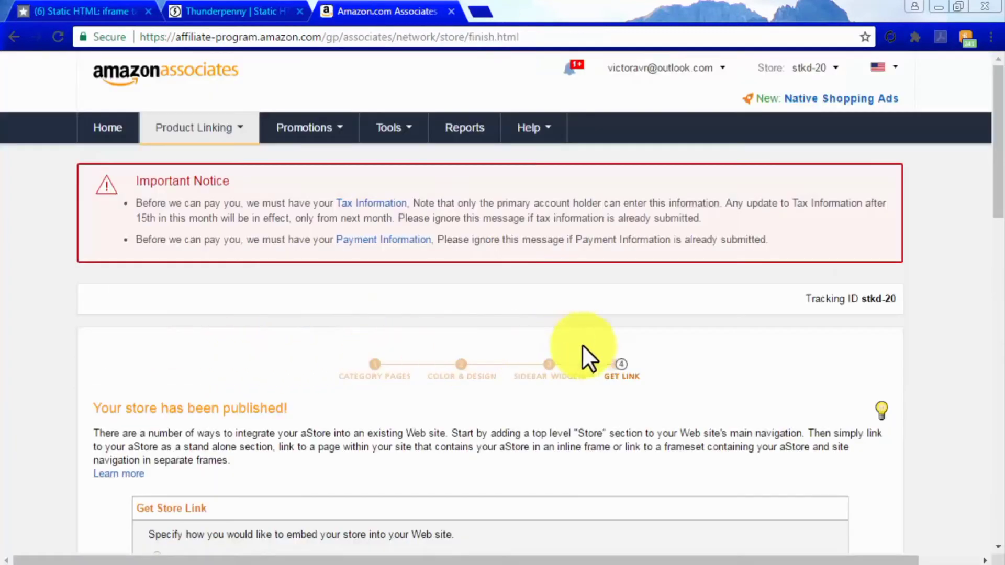
# Step: Choose to embed the store using an inline frame and copy the complete iframe code
pyautogui.scroll(-2, 909, 346)
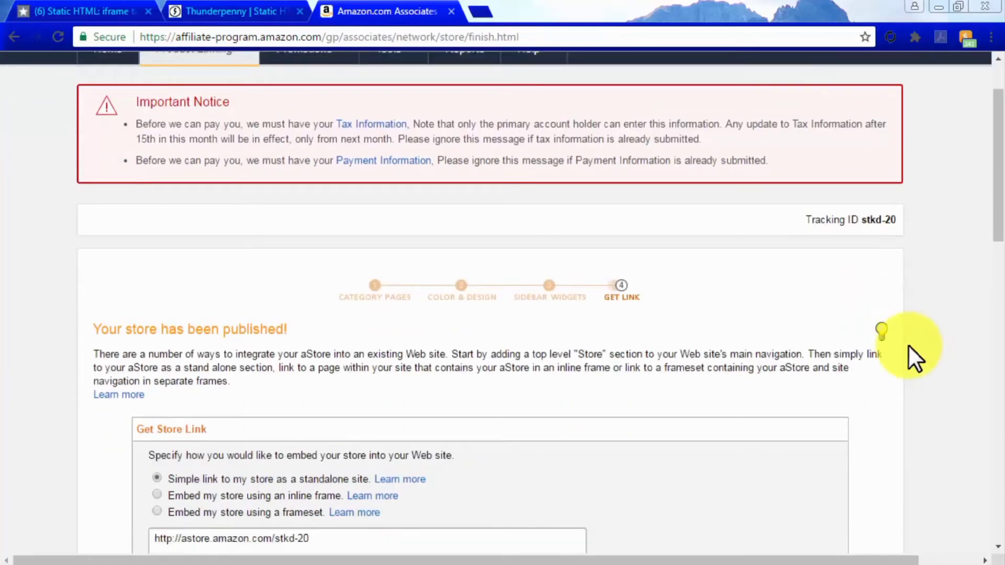
pyautogui.scroll(-3, 908, 344)
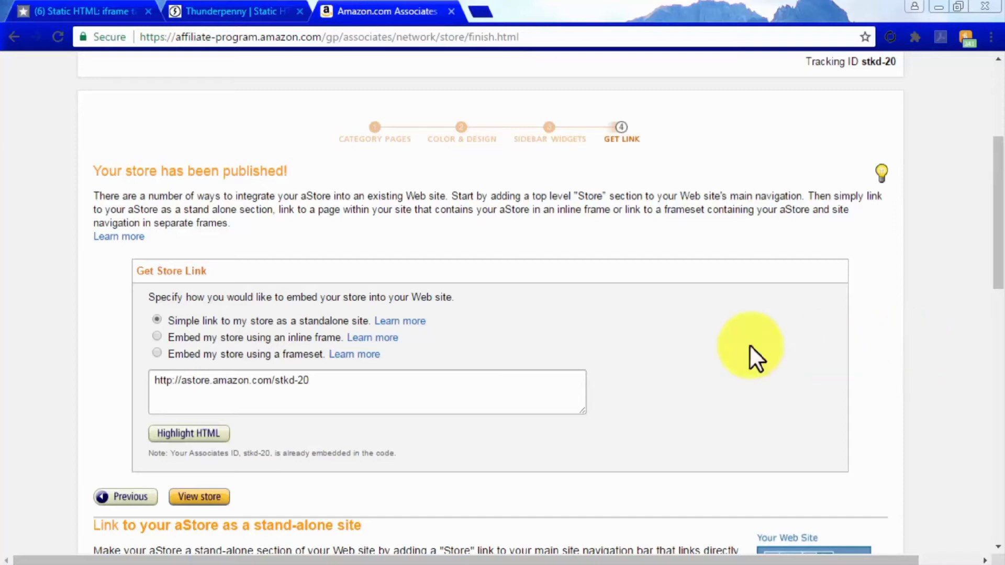
pyautogui.click(153, 337)
pyautogui.click(253, 392)
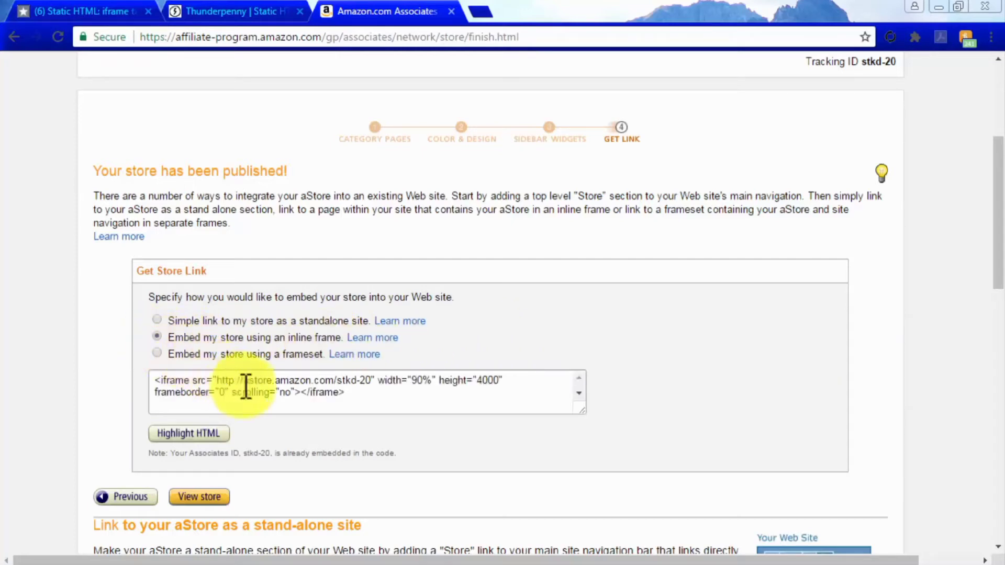
pyautogui.moveTo(378, 394); pyautogui.dragTo(157, 385)
pyautogui.hotkey('ctrl', 'c')
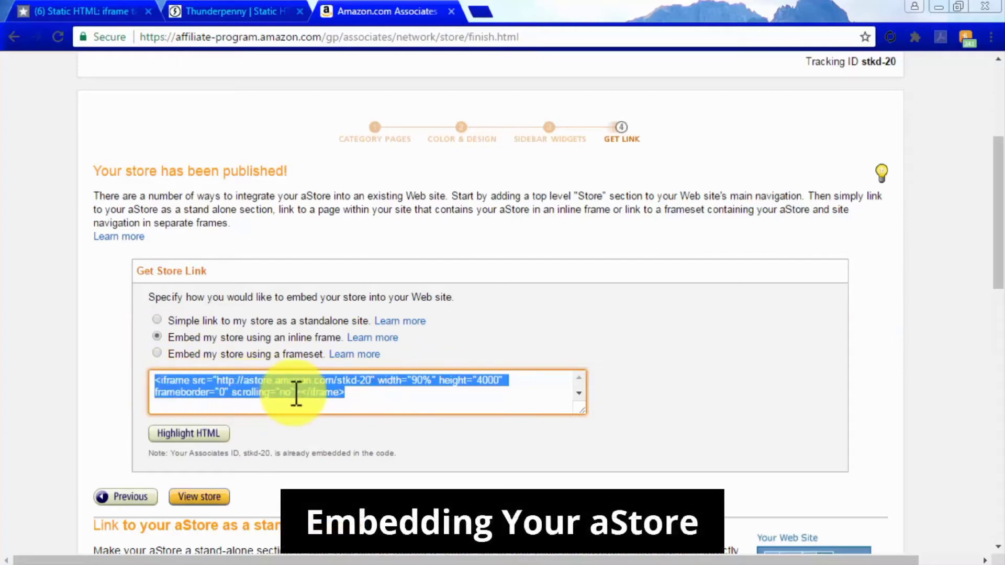
# Step: Switch to the Thunderpenny Static HTML editor, paste the iframe code into index.html and change its URL to https
pyautogui.click(259, 11)
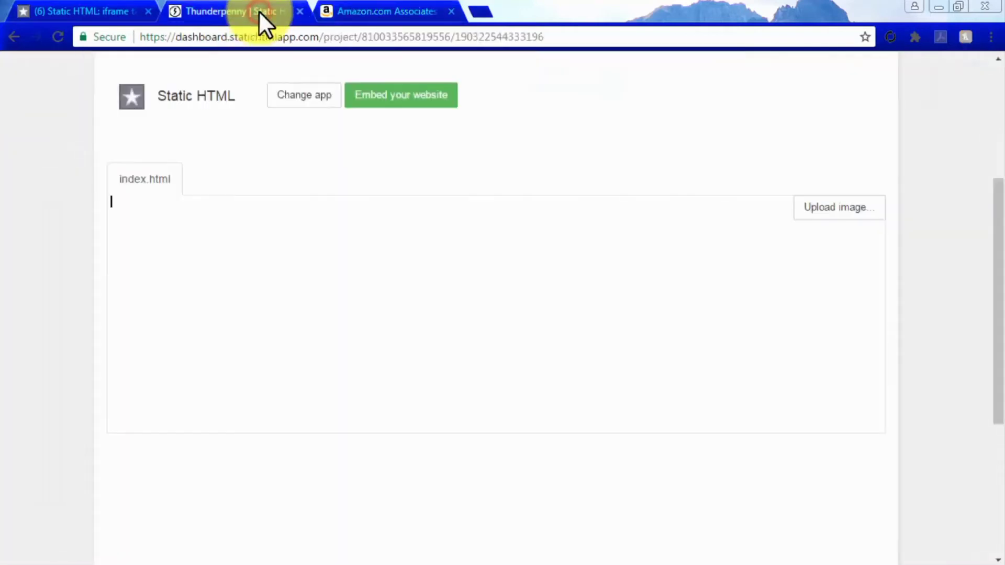
pyautogui.click(298, 202)
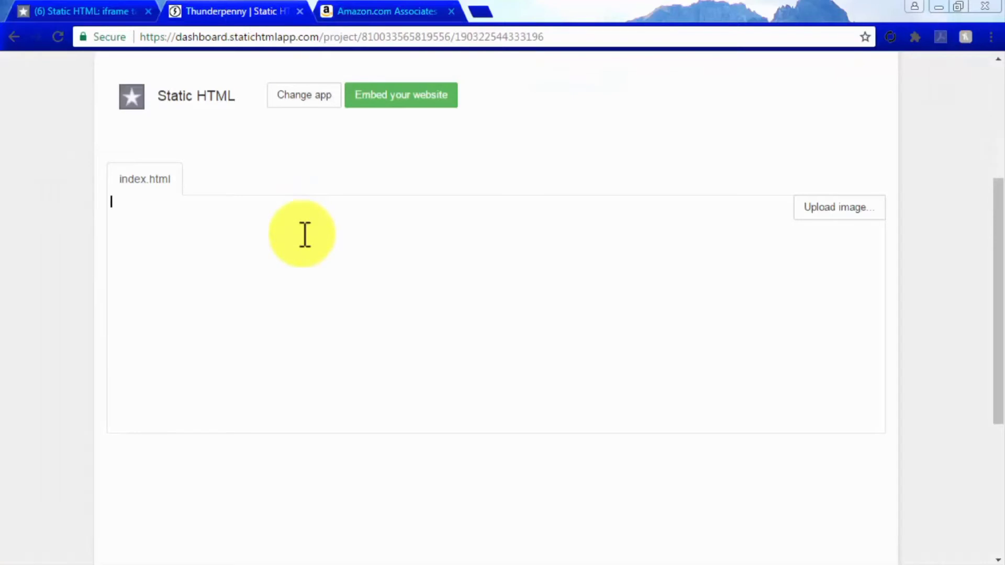
pyautogui.hotkey('ctrl', 'v')
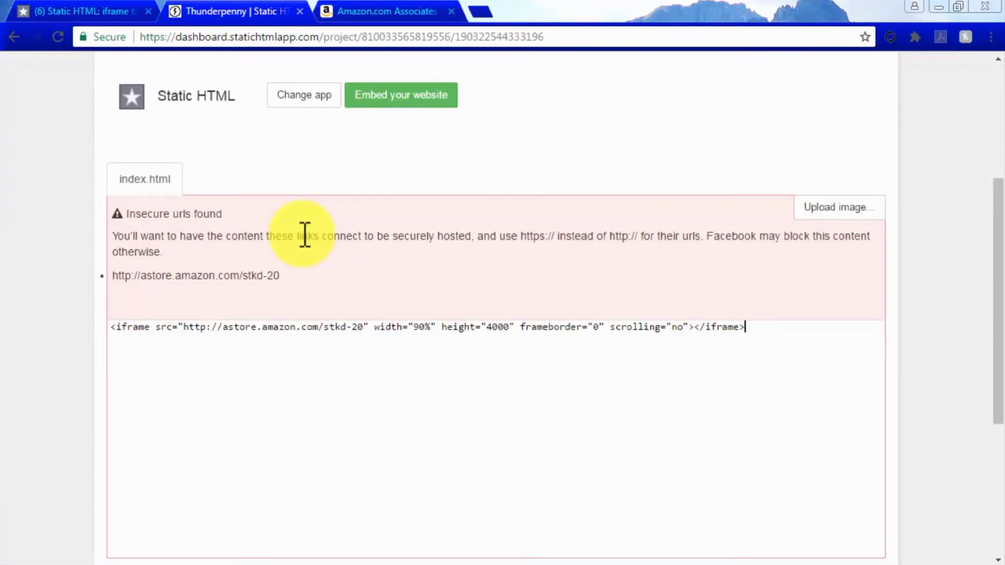
pyautogui.click(206, 327)
pyautogui.write('s')
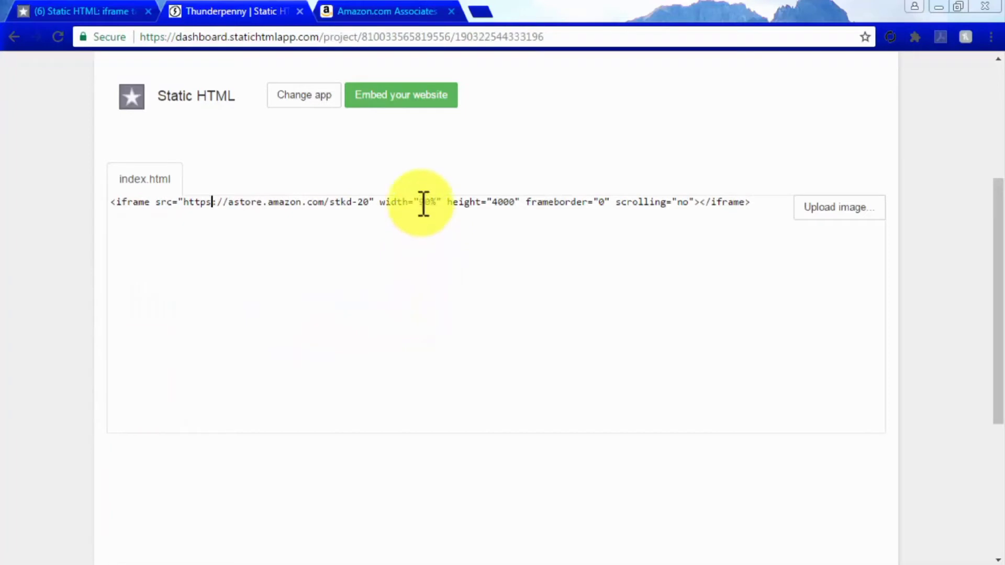
# Step: Set the iframe's width to 815px, height to 1200px and scrolling to yes, and save the Static HTML content
pyautogui.moveTo(420, 202); pyautogui.dragTo(438, 202)
pyautogui.write('815px')
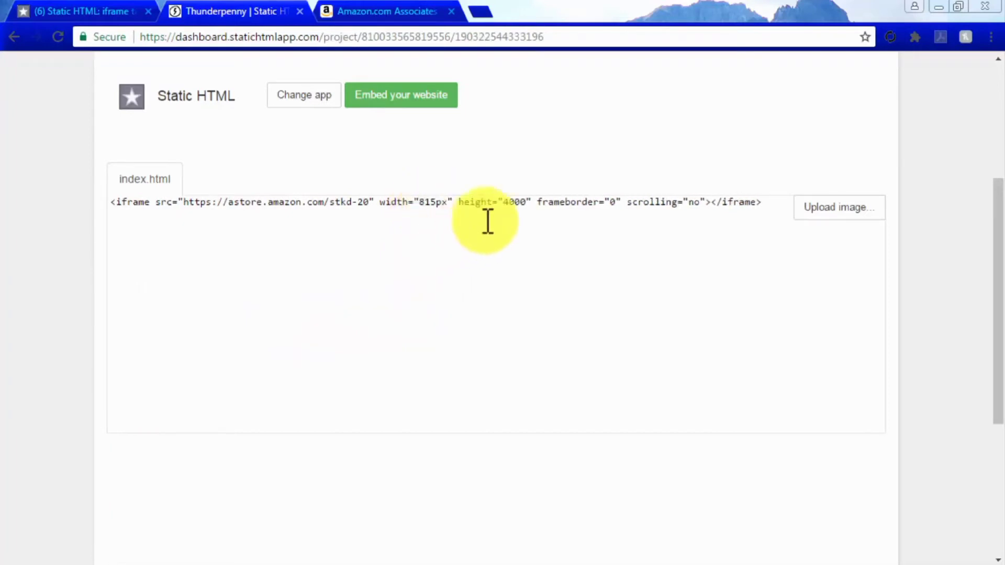
pyautogui.doubleClick(509, 203)
pyautogui.write('1200px')
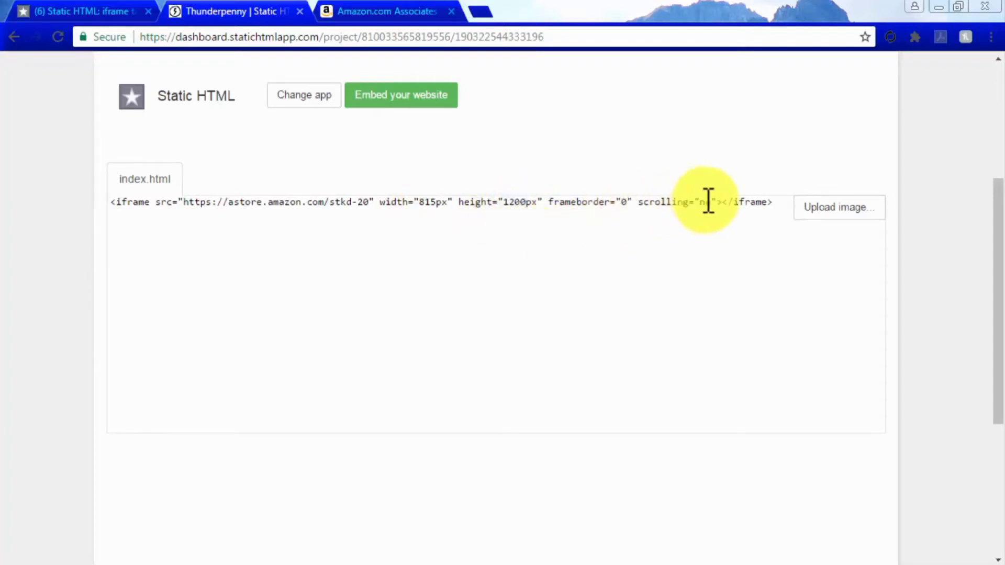
pyautogui.doubleClick(706, 202)
pyautogui.write('yes')
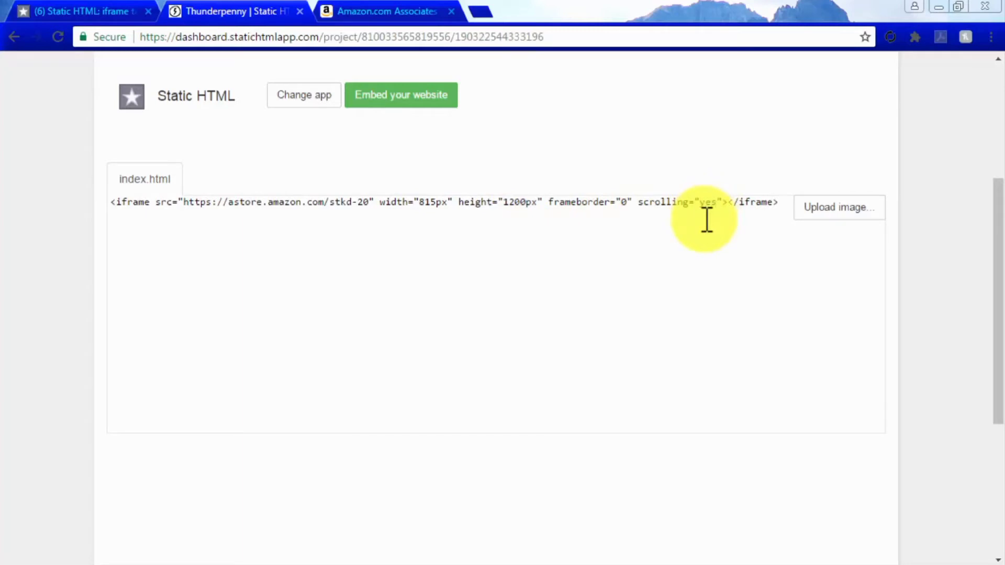
pyautogui.scroll(3, 704, 217)
pyautogui.click(611, 173)
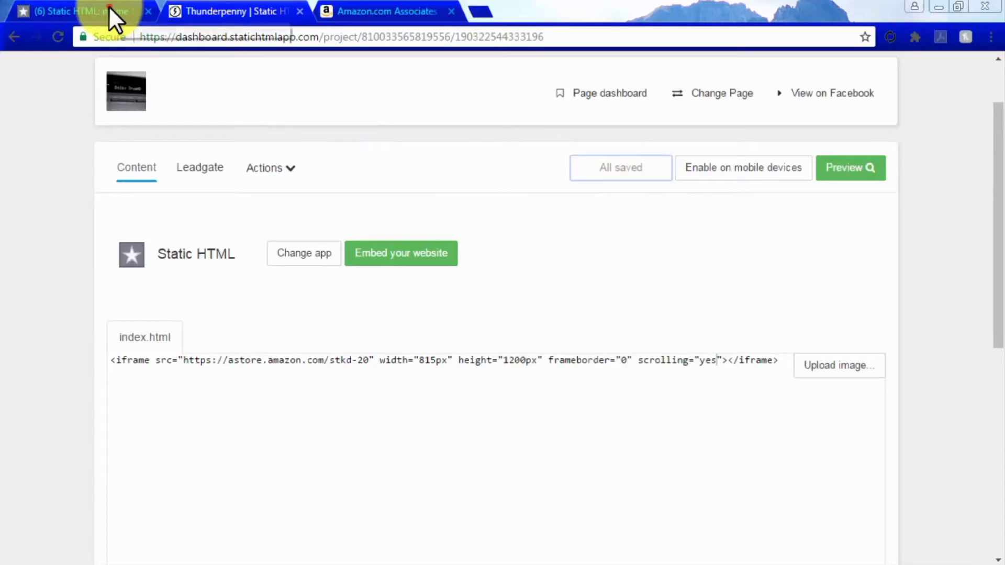
# Step: Switch to the Cinema Sound At Home Facebook page and look through the embedded store on its Welcome tab
pyautogui.click(109, 10)
pyautogui.click(134, 433)
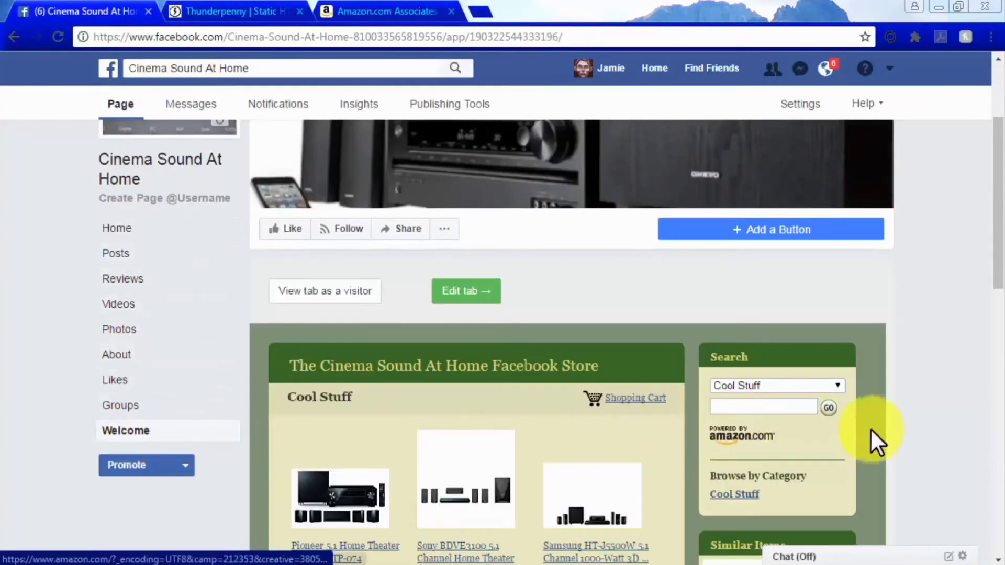
pyautogui.scroll(-3, 927, 419)
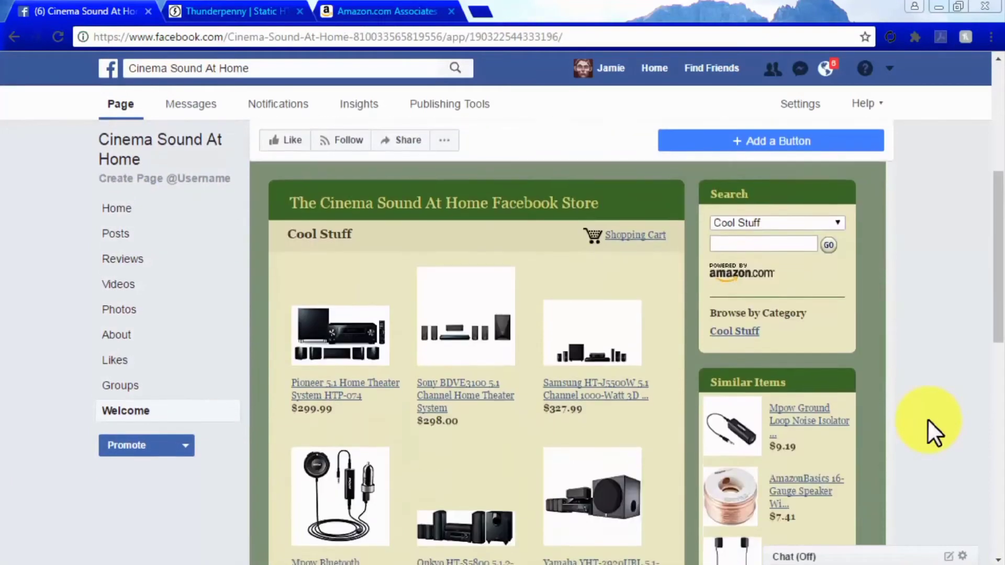
pyautogui.scroll(-7, 928, 418)
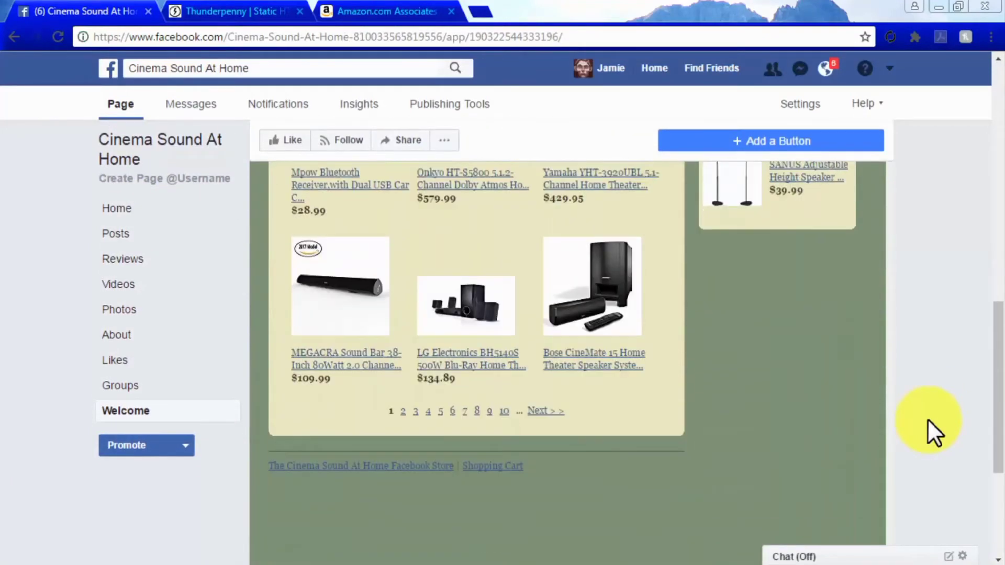
pyautogui.scroll(10, 927, 419)
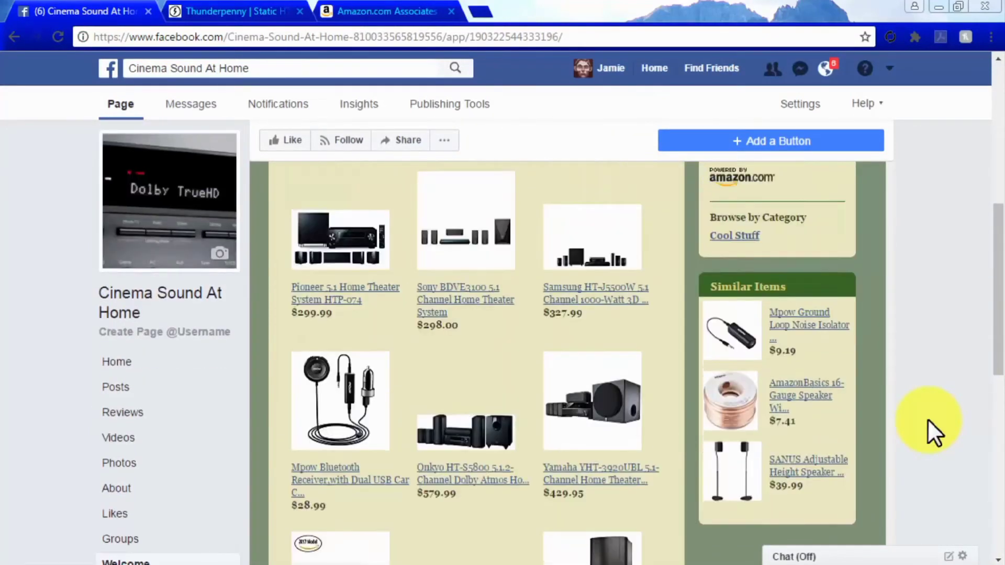
pyautogui.scroll(3, 927, 419)
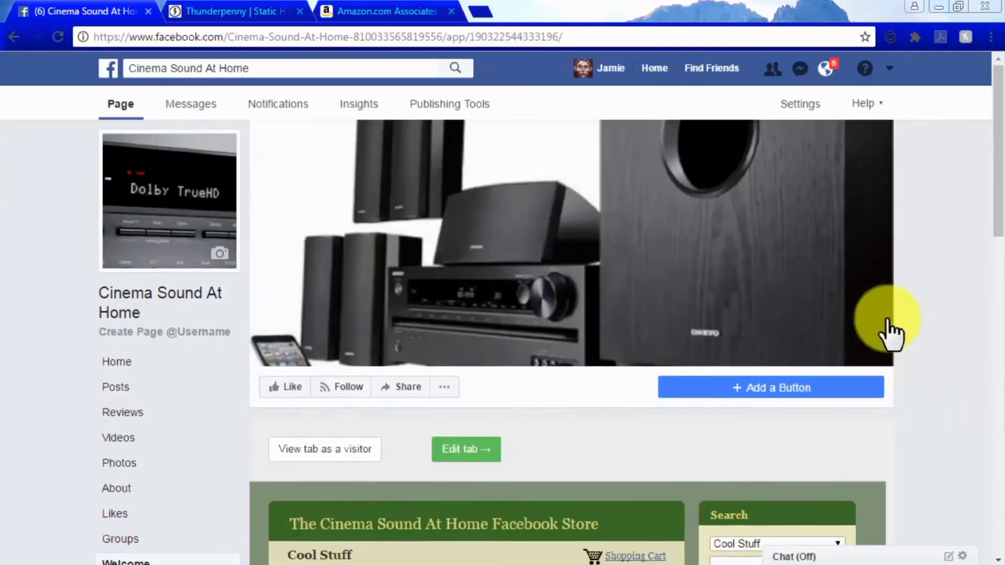
# Step: Open the Facebook page's Edit Page settings and expand the options of the Welcome tab
pyautogui.click(824, 106)
pyautogui.click(205, 218)
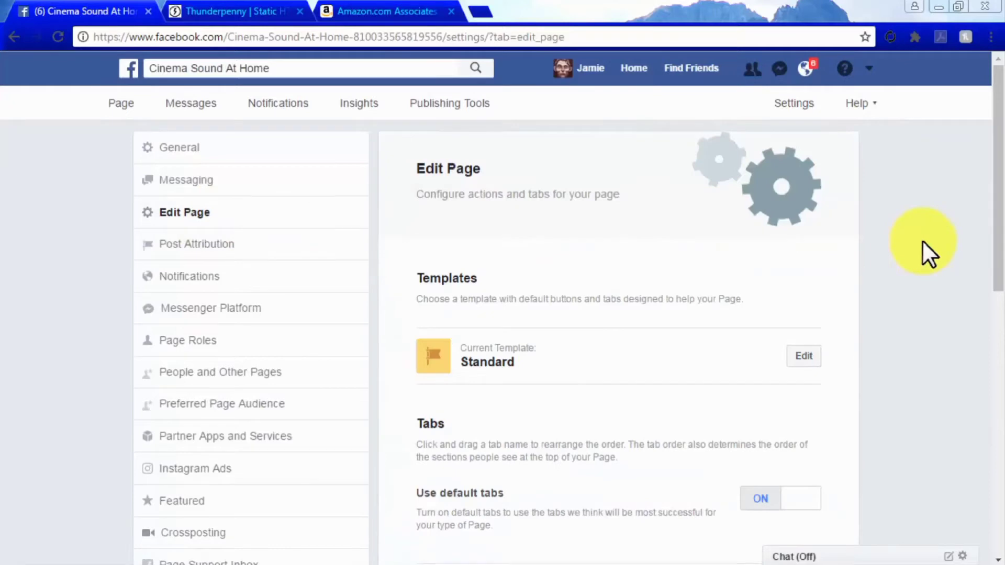
pyautogui.scroll(-7, 921, 239)
pyautogui.scroll(-3, 922, 239)
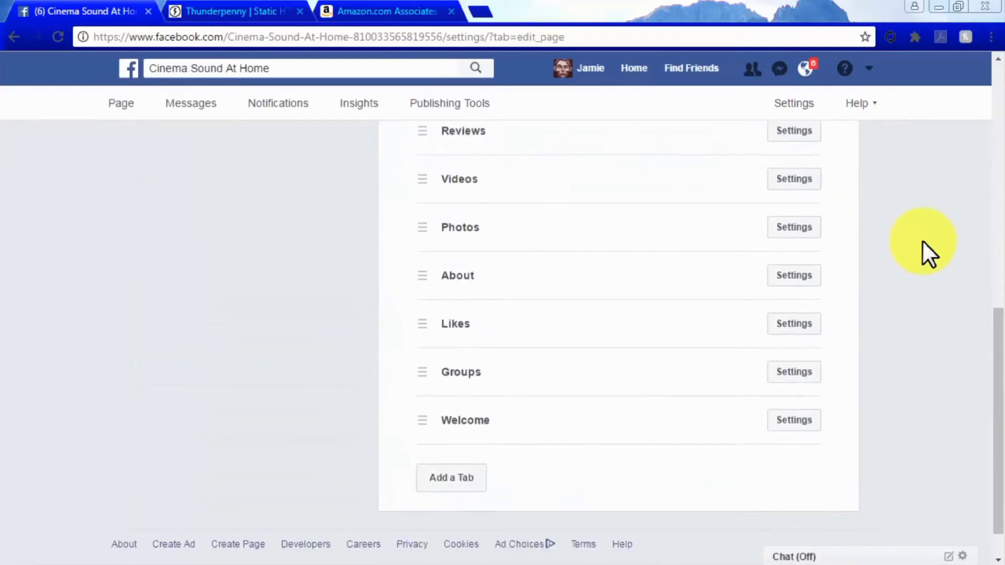
pyautogui.click(794, 421)
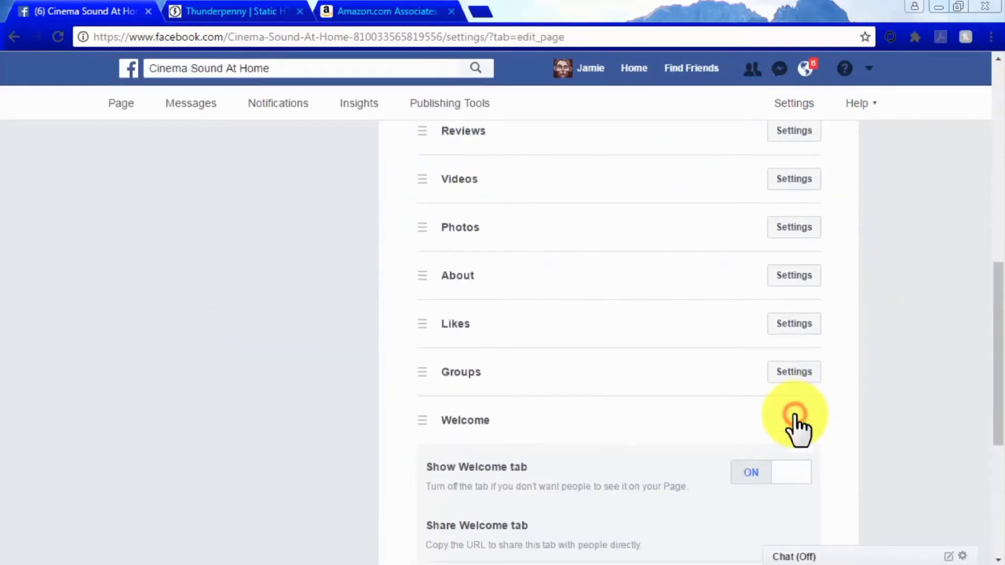
pyautogui.scroll(-3, 795, 414)
pyautogui.scroll(-3, 793, 414)
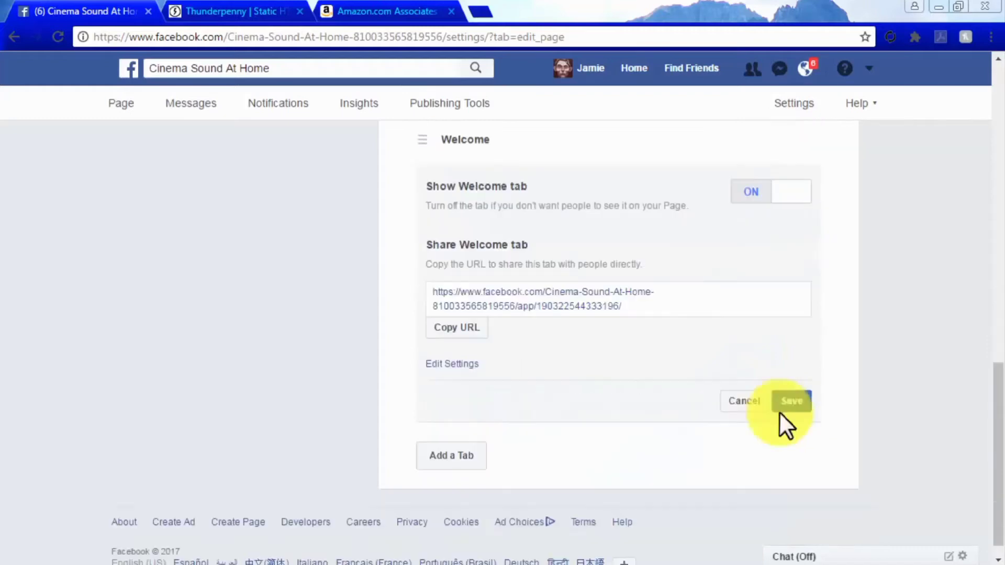
# Step: Give the Welcome tab the custom name "Store" and save the tab settings
pyautogui.click(461, 363)
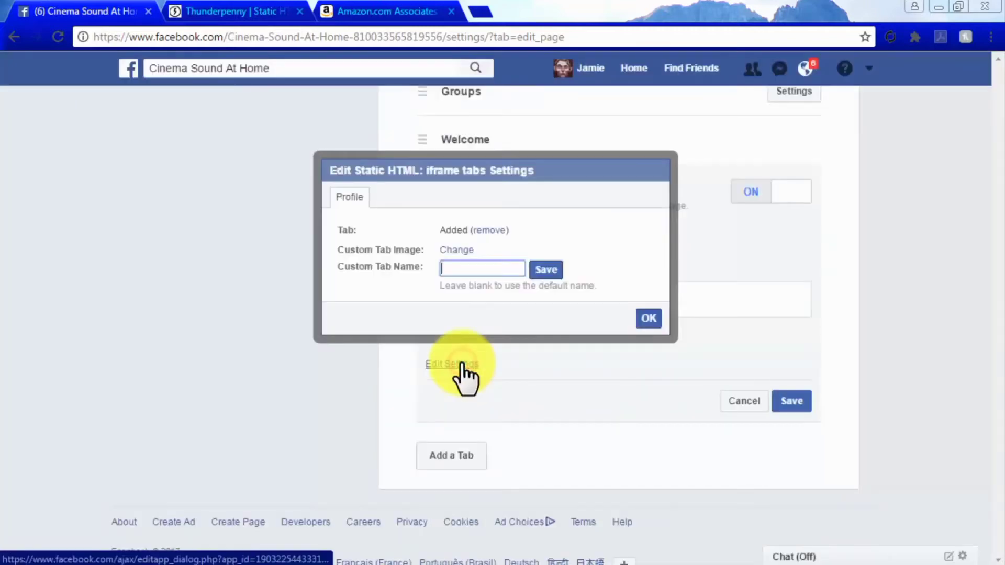
pyautogui.click(466, 268)
pyautogui.write('Store')
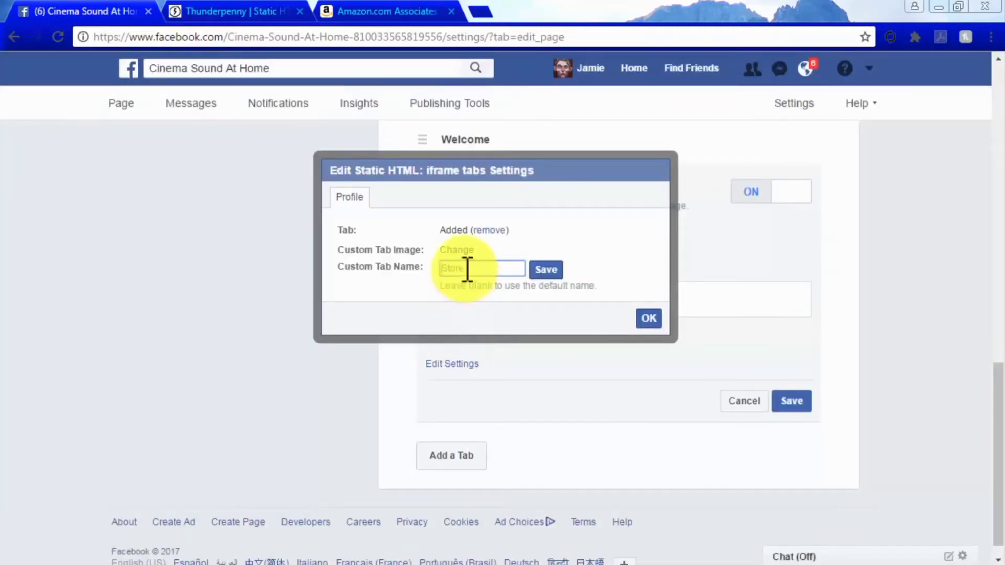
pyautogui.click(543, 269)
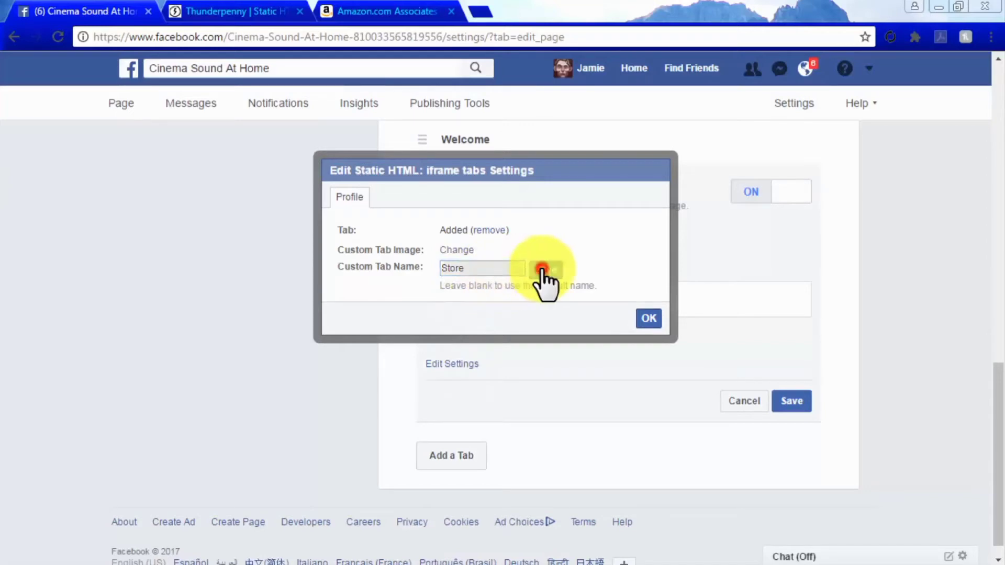
pyautogui.click(648, 318)
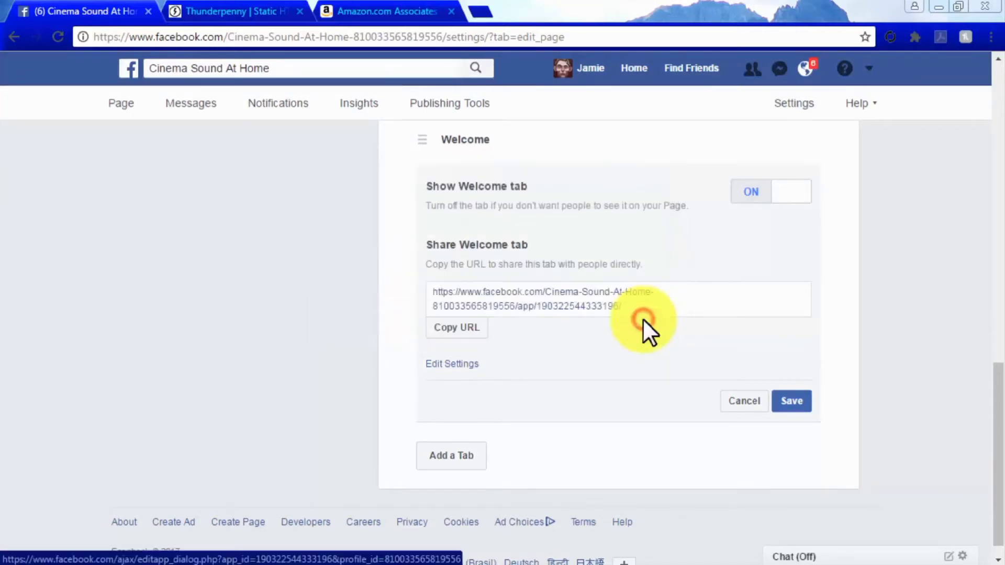
pyautogui.click(791, 401)
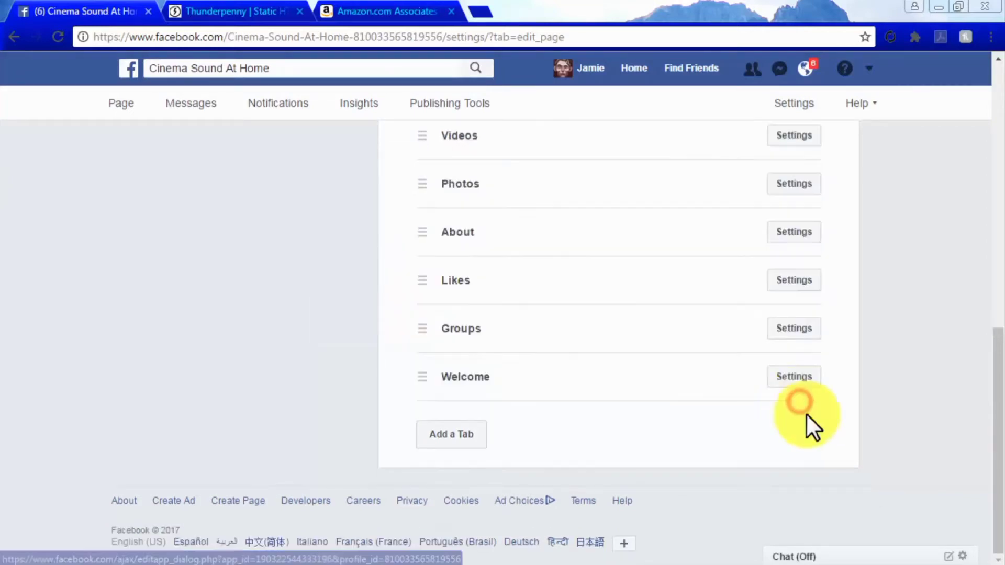
# Step: Return to the Facebook page and open the Store tab to check it
pyautogui.click(117, 103)
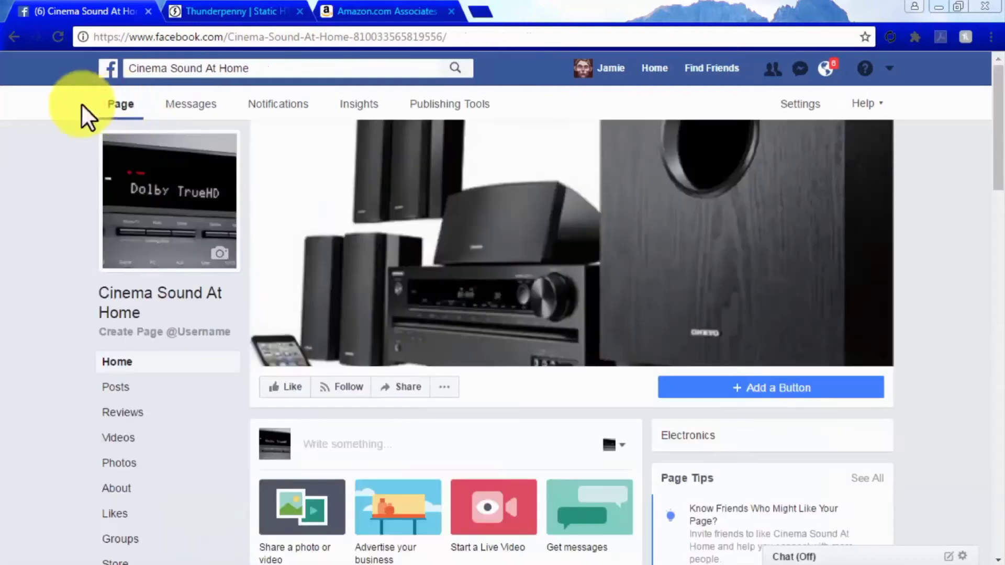
pyautogui.scroll(-3, 70, 203)
pyautogui.scroll(-3, 77, 419)
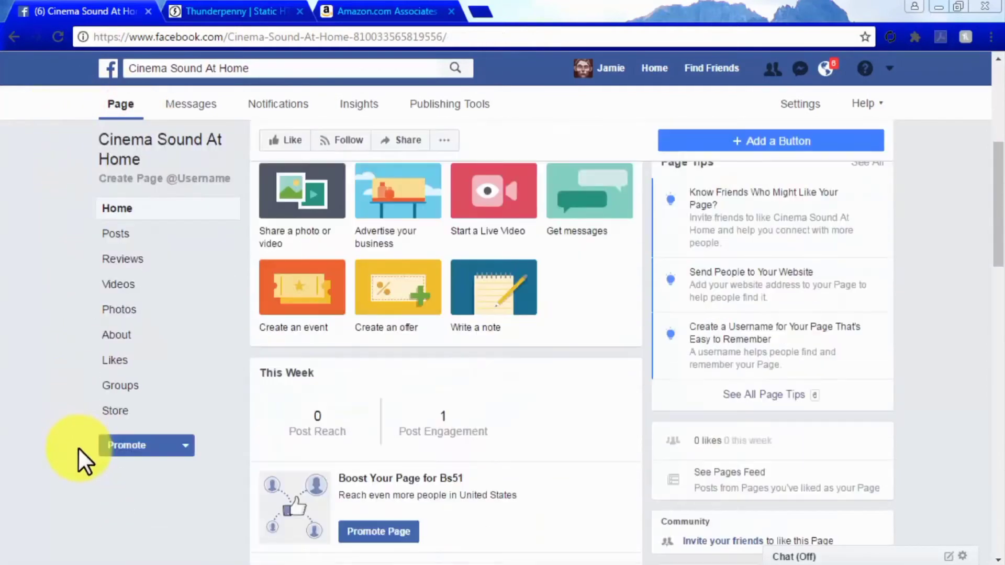
pyautogui.click(112, 420)
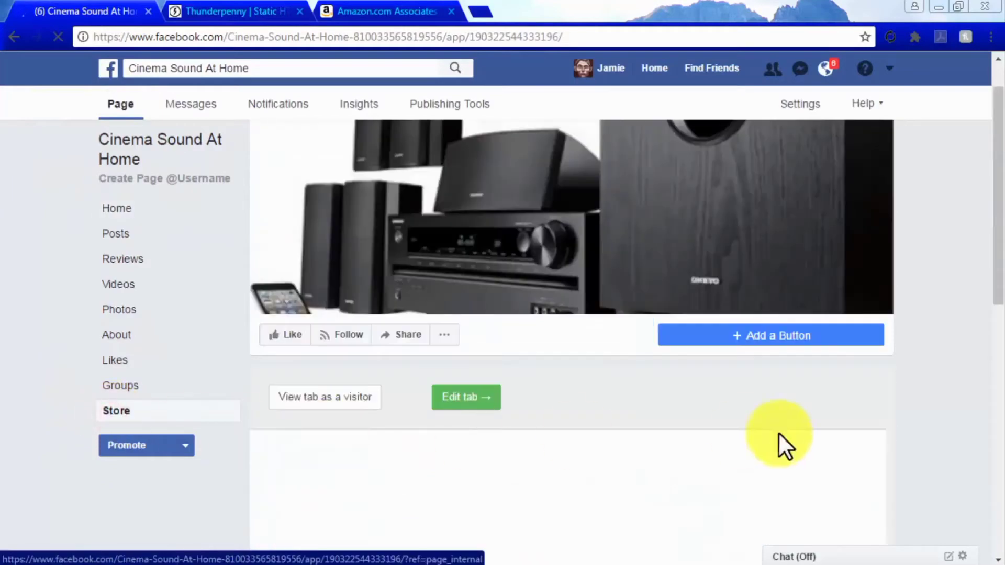
# Step: Look through the products of the embedded store on the Facebook page's Store tab
pyautogui.scroll(-5, 910, 431)
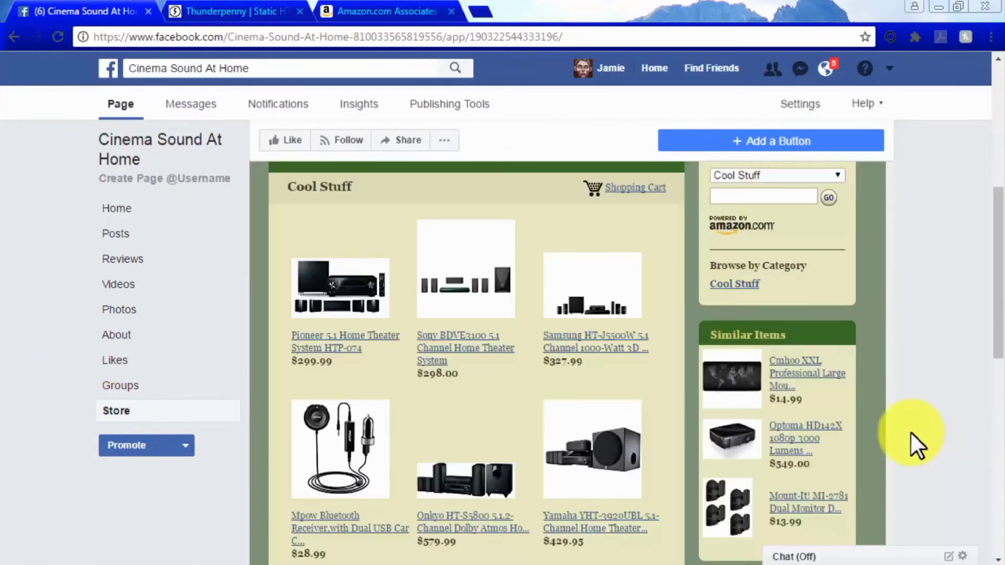
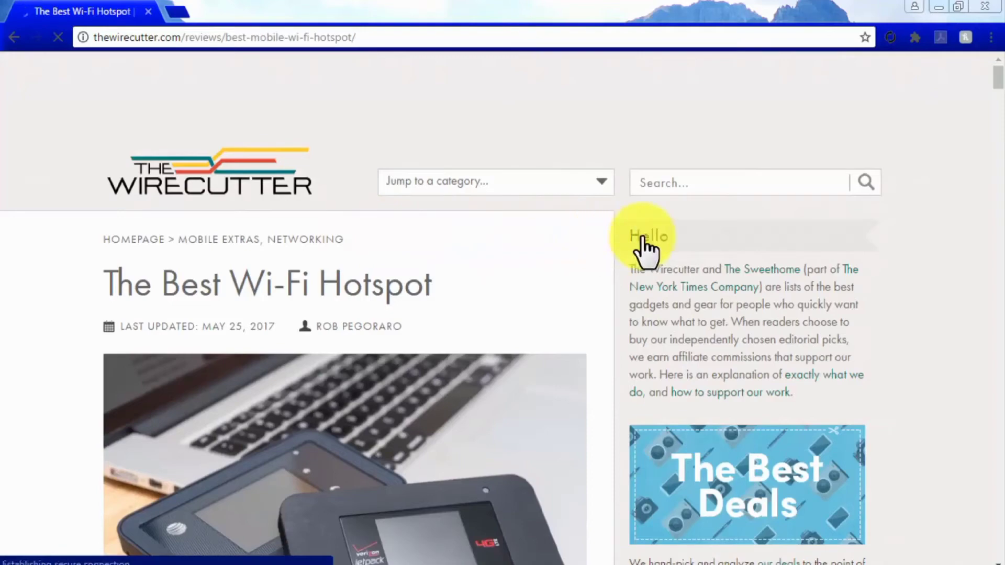
# Step: Examine The Wirecutter's Wi-Fi hotspot review, including its product picks, buy links and specs
pyautogui.scroll(-2, 645, 238)
pyautogui.scroll(-10, 645, 238)
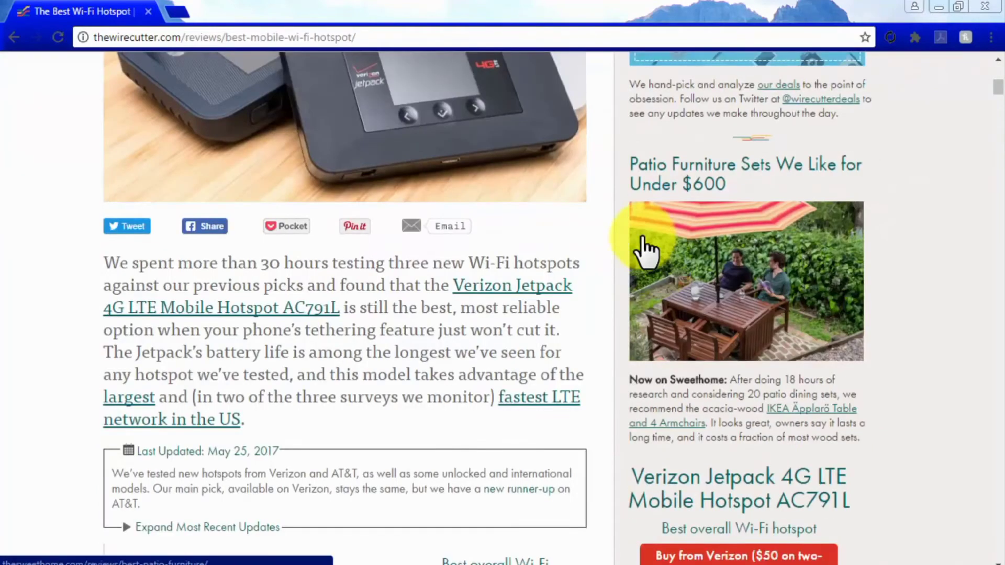
pyautogui.scroll(-5, 645, 238)
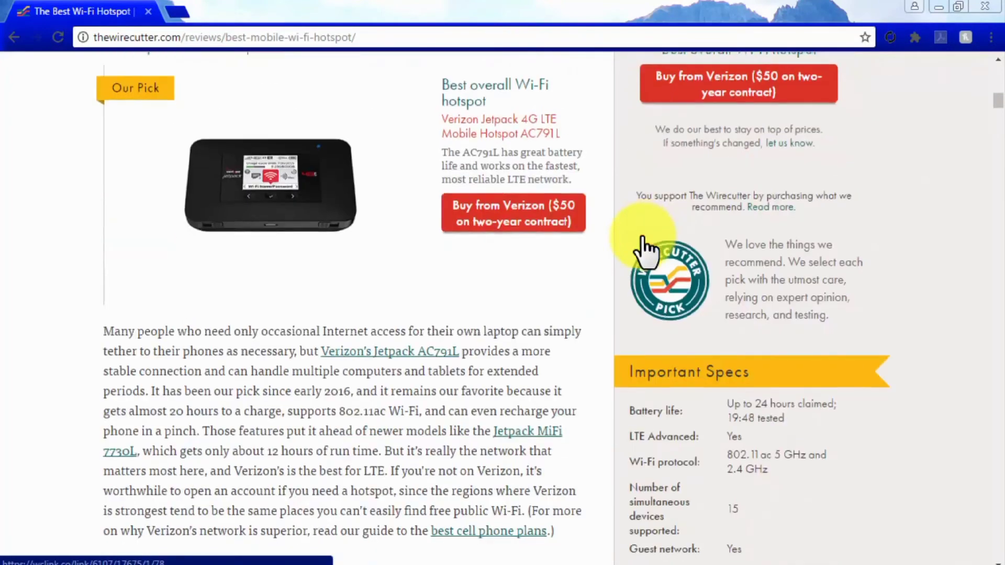
pyautogui.scroll(-4, 644, 238)
pyautogui.scroll(-3, 644, 238)
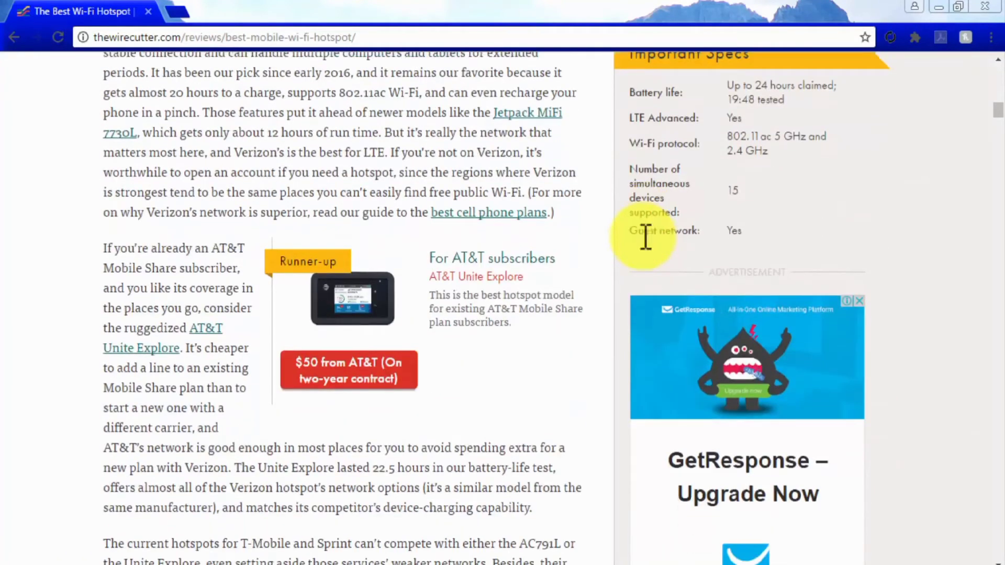
pyautogui.scroll(-3, 644, 236)
pyautogui.scroll(-2, 646, 237)
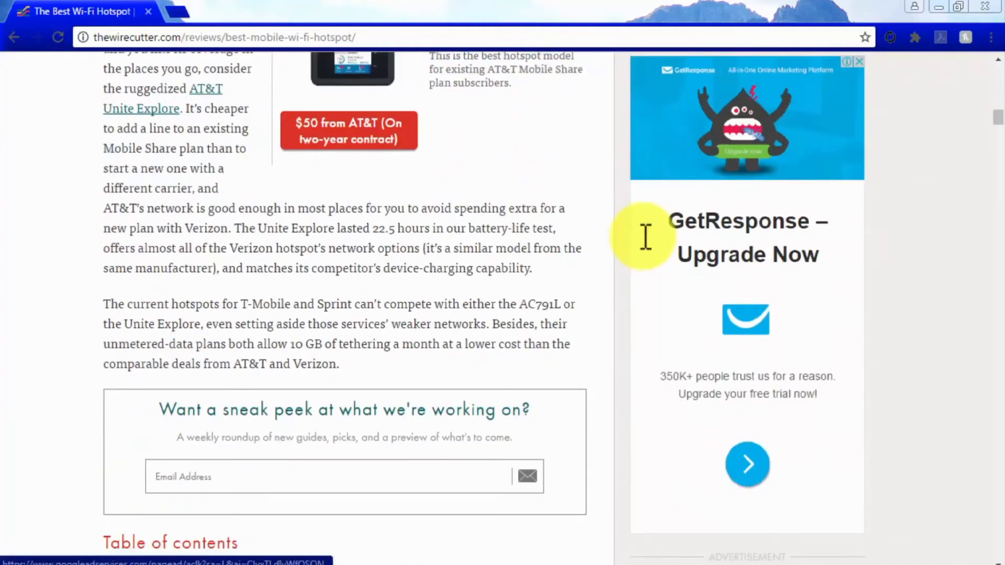
pyautogui.scroll(5, 646, 236)
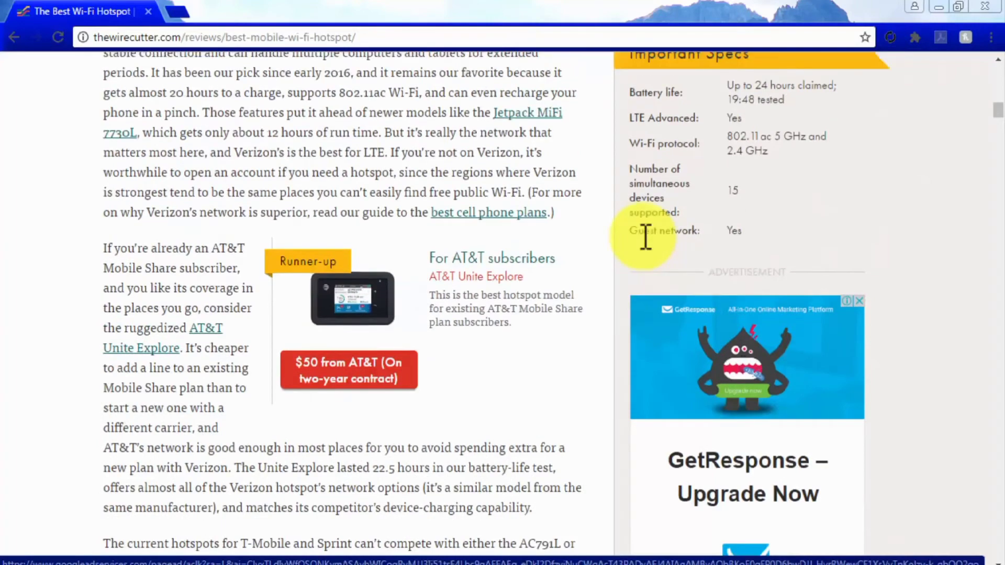
pyautogui.scroll(13, 646, 237)
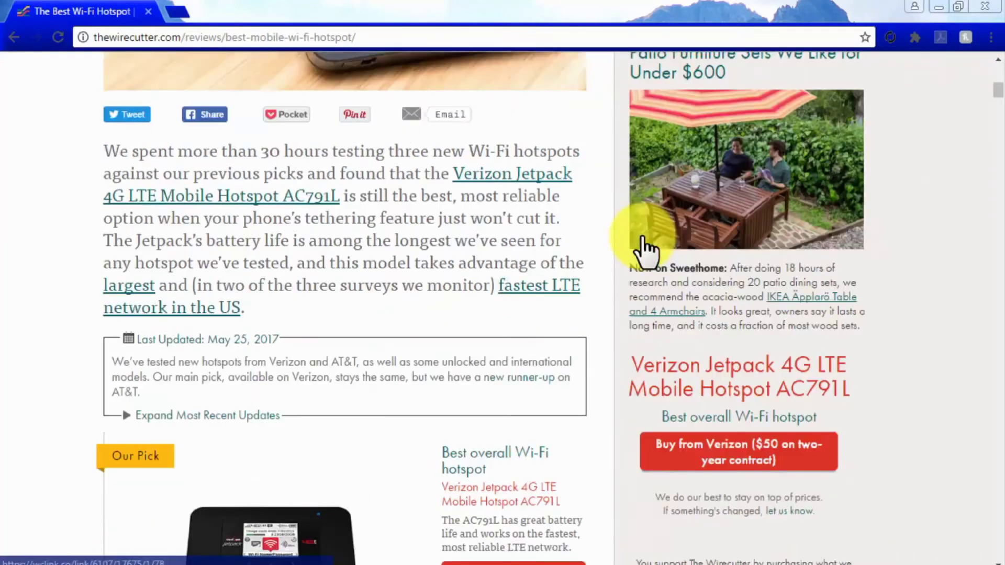
pyautogui.scroll(9, 646, 236)
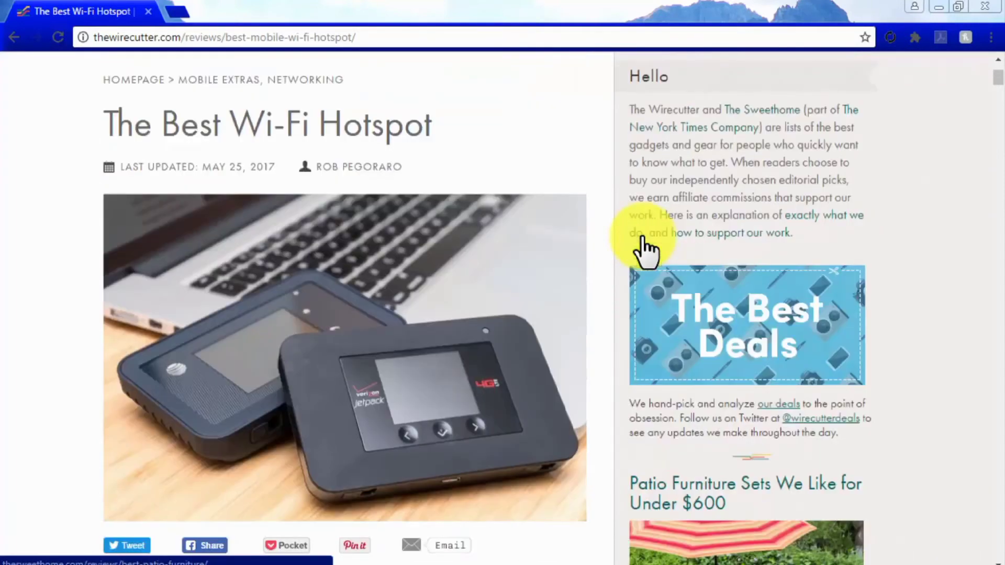
# Step: Go to The Wirecutter's homepage, open the Best Wireless Workout Headphones review and look through its recommendation and buy links
pyautogui.click(148, 80)
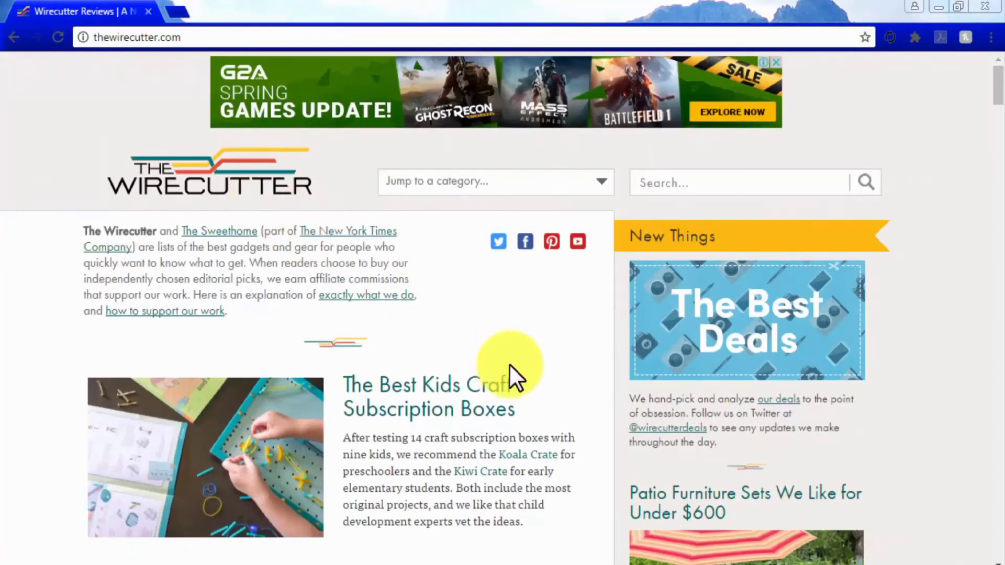
pyautogui.scroll(-9, 509, 366)
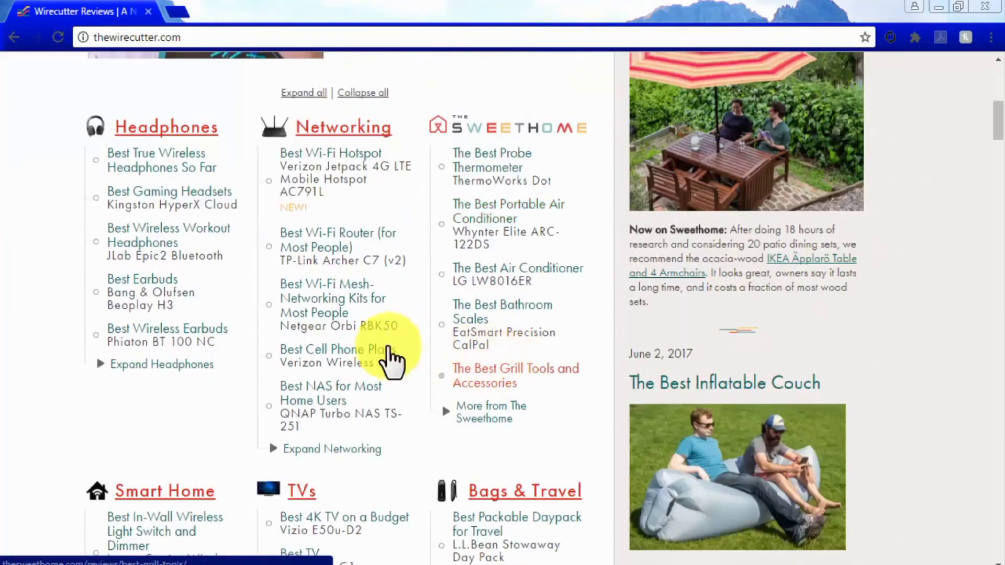
pyautogui.click(149, 238)
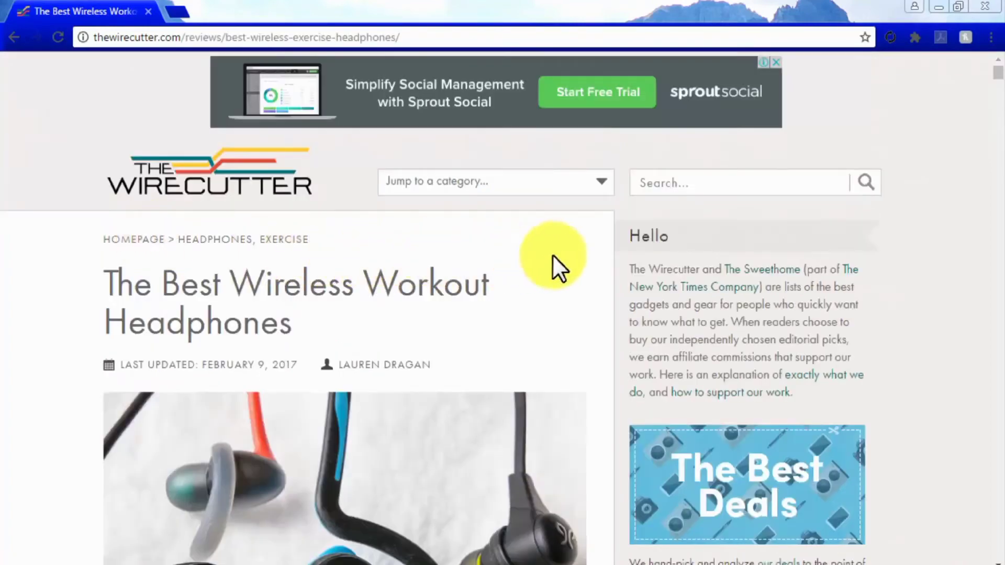
pyautogui.scroll(-6, 604, 252)
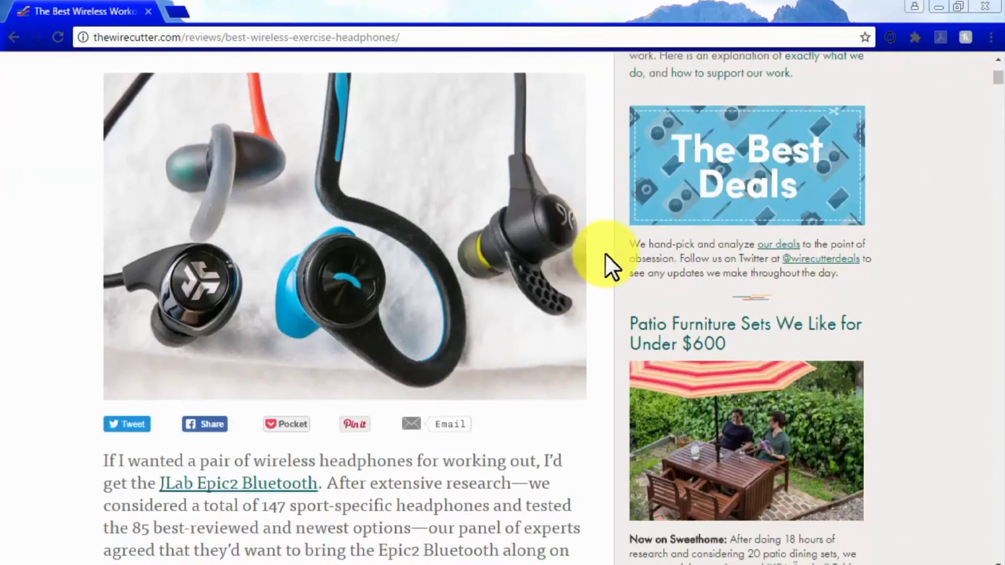
pyautogui.scroll(-5, 605, 252)
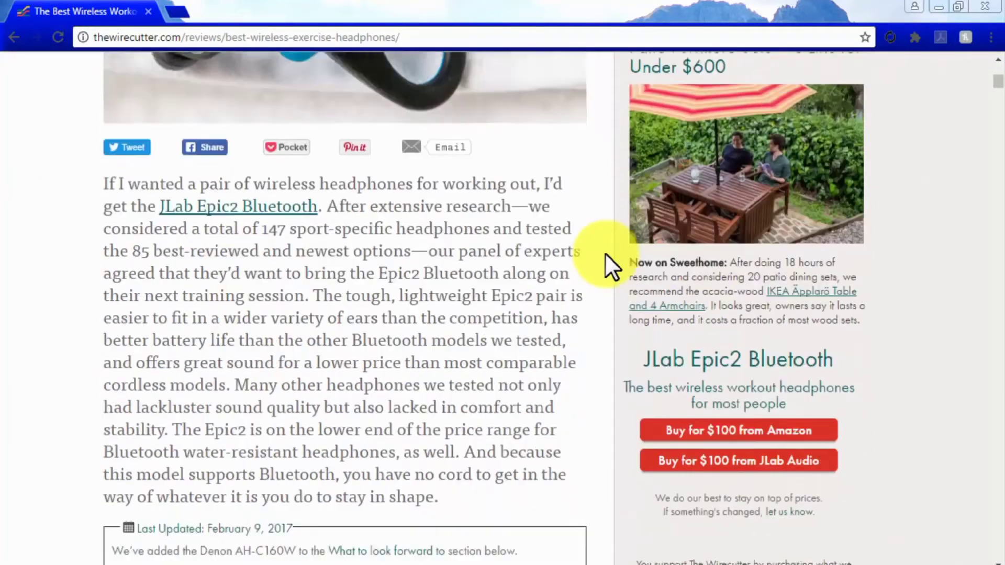
pyautogui.scroll(-10, 604, 252)
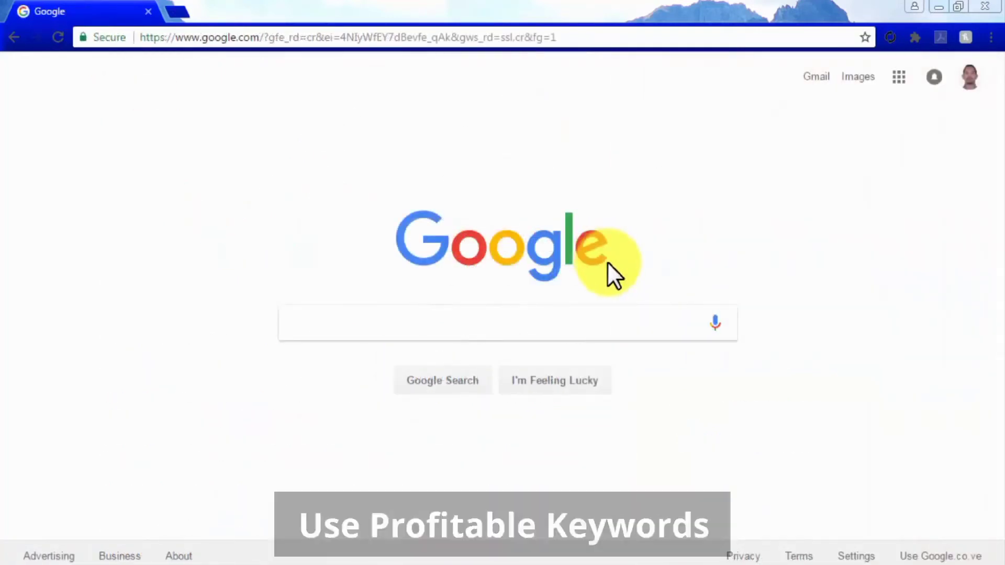
# Step: Search Google for "best gaming headphone" and look through the search results
pyautogui.click(636, 316)
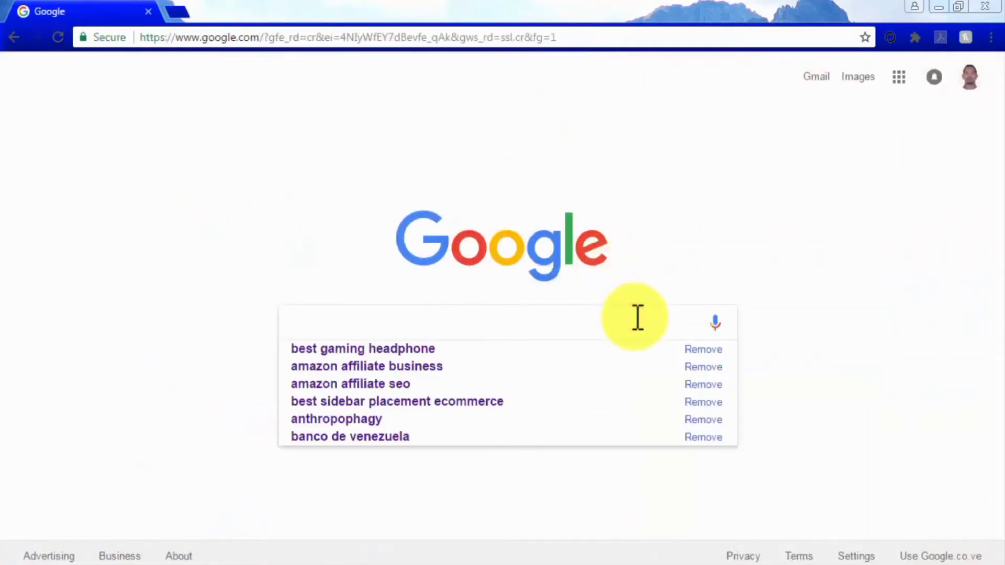
pyautogui.write('best gamin')
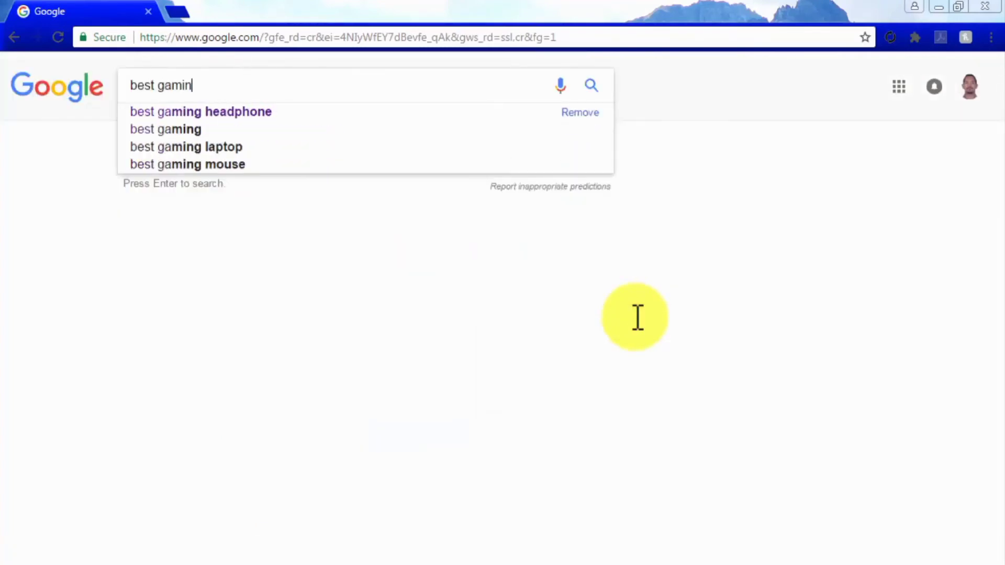
pyautogui.write('g headphones')
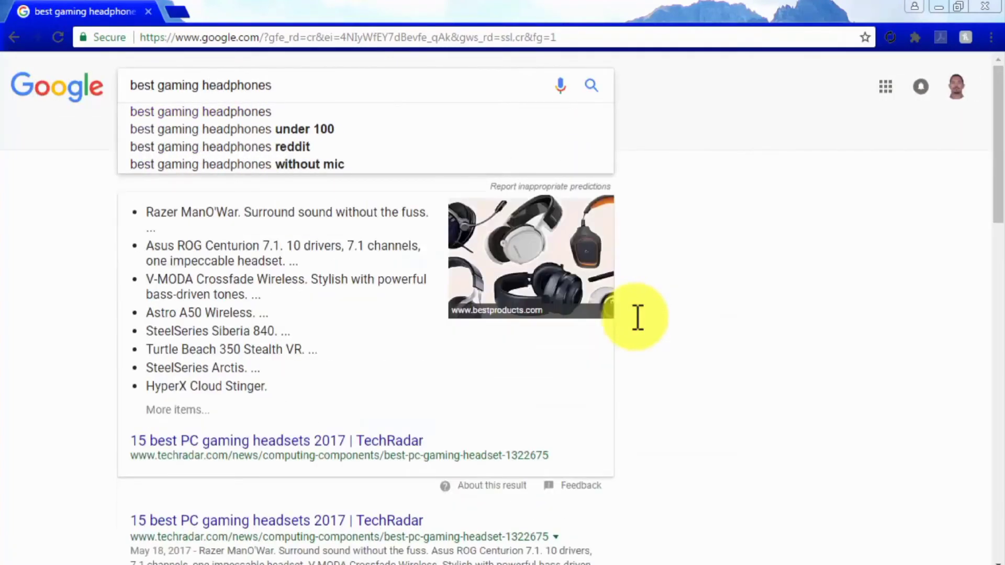
pyautogui.press('BackSpace')
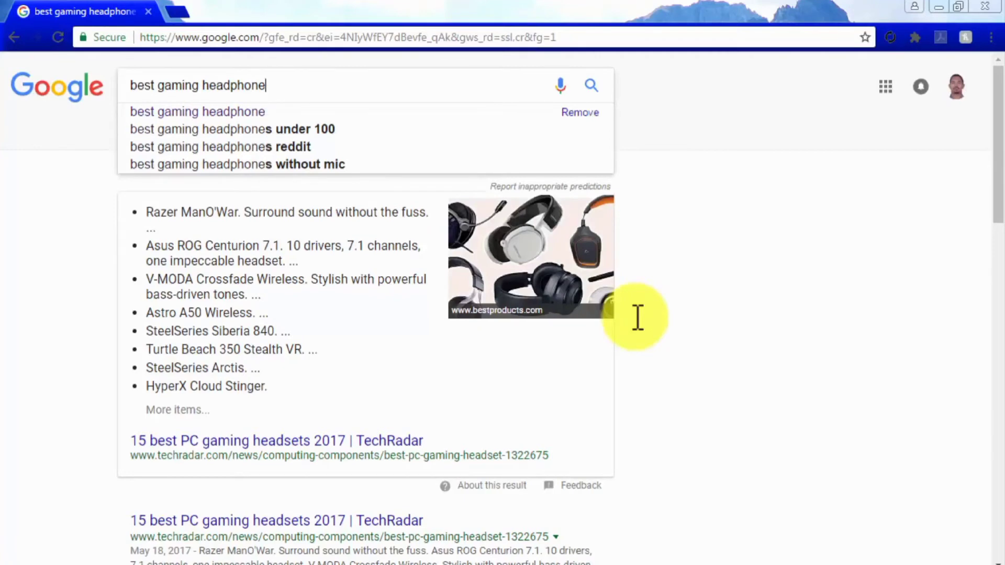
pyautogui.scroll(-5, 634, 319)
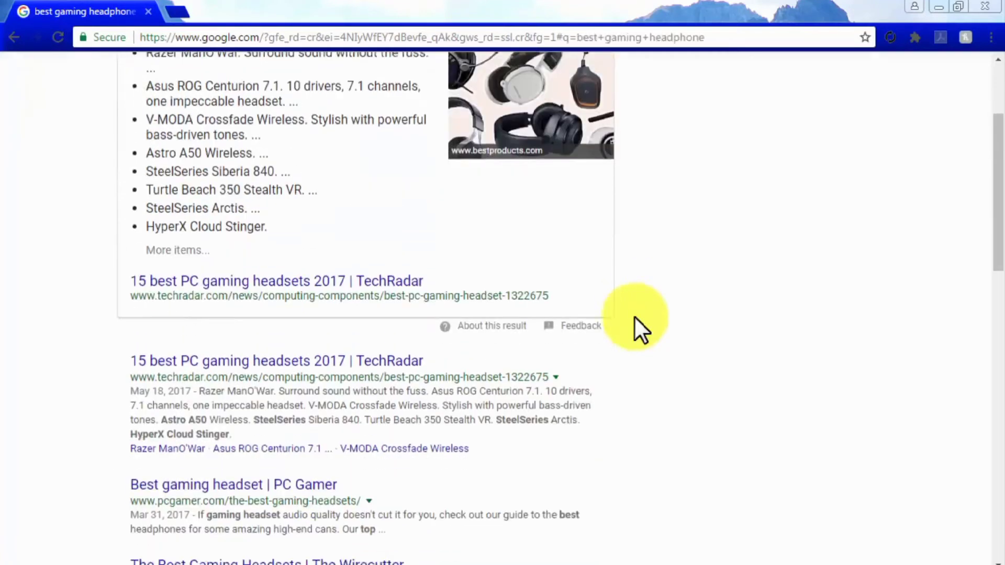
pyautogui.scroll(-3, 633, 316)
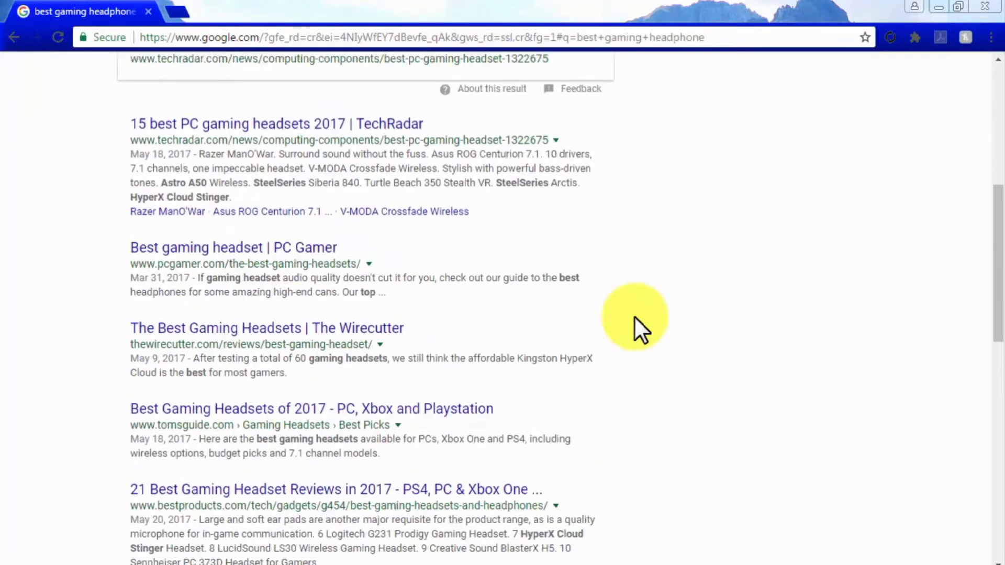
# Step: Open The Wirecutter's gaming headsets result and examine its top, runner-up, upgrade and budget picks with their Amazon links
pyautogui.click(338, 322)
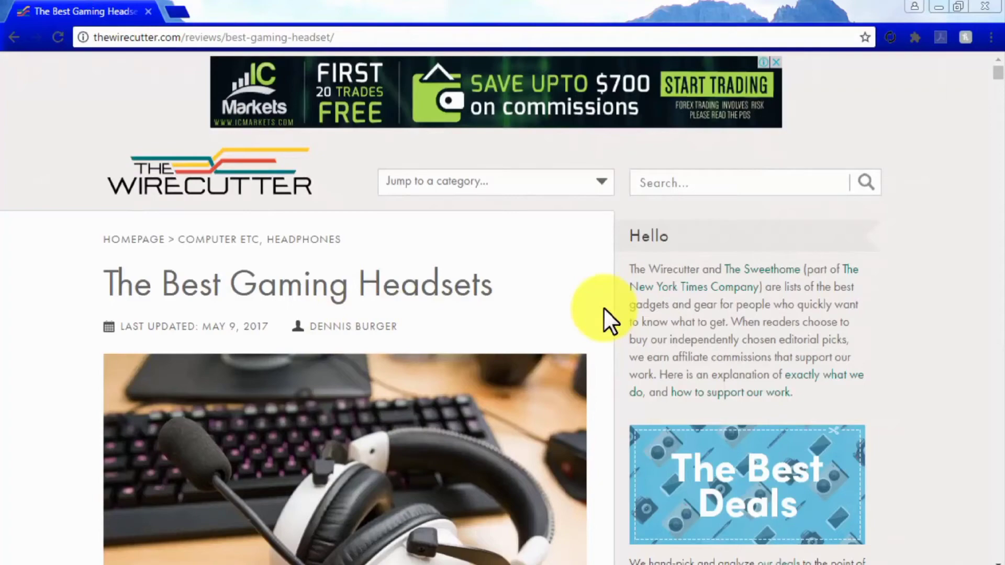
pyautogui.scroll(-6, 607, 327)
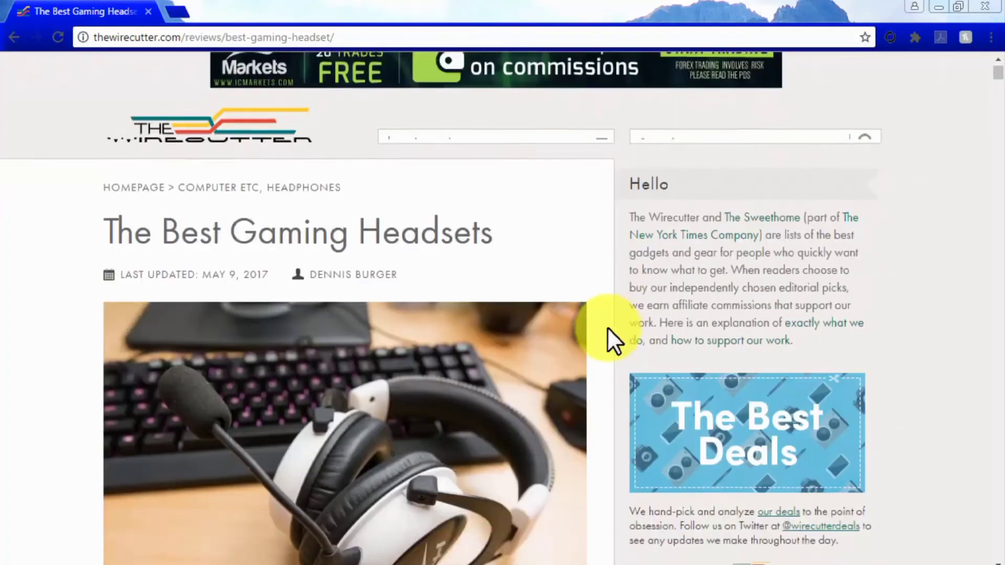
pyautogui.scroll(-3, 607, 328)
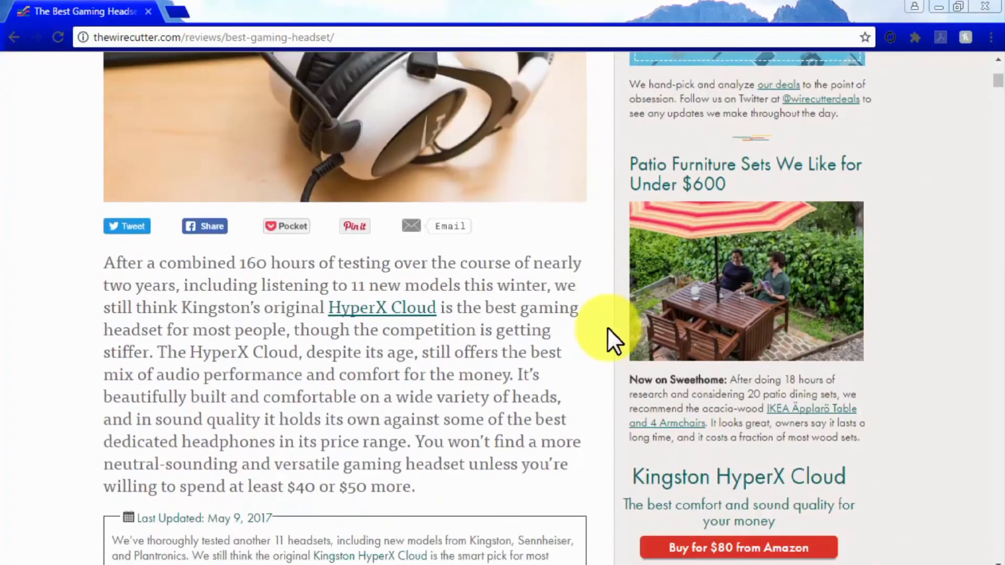
pyautogui.scroll(-6, 607, 328)
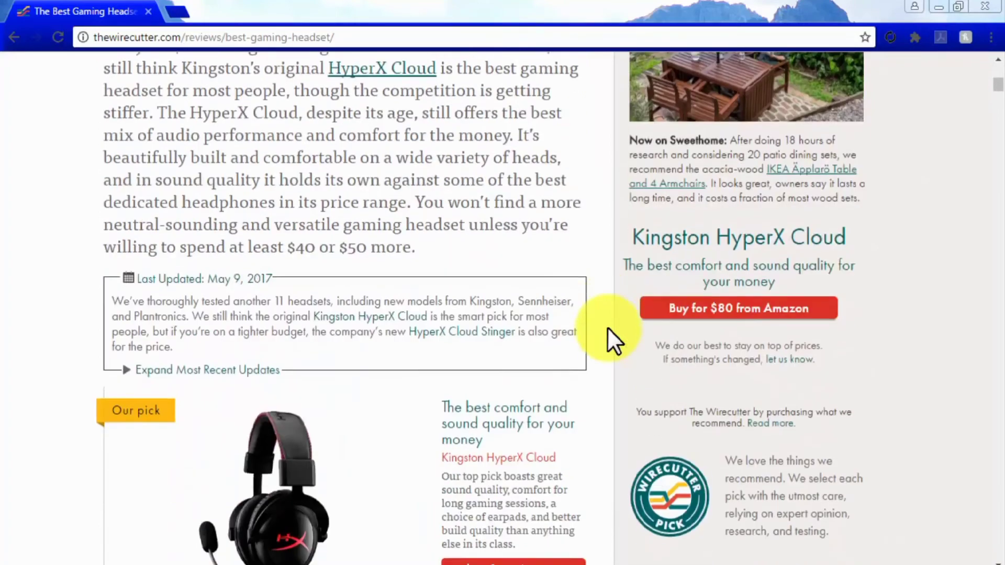
pyautogui.scroll(-4, 607, 328)
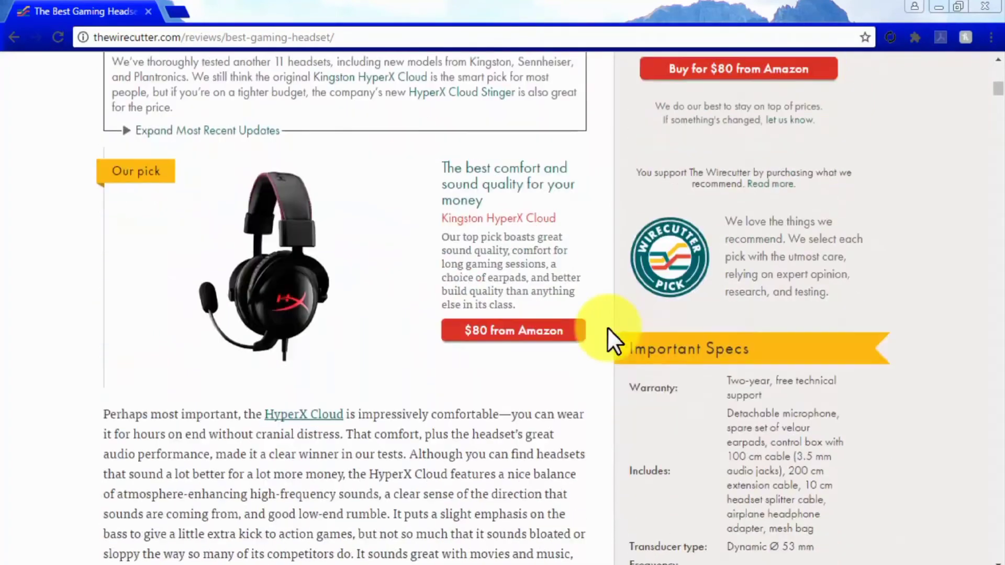
pyautogui.scroll(-6, 607, 328)
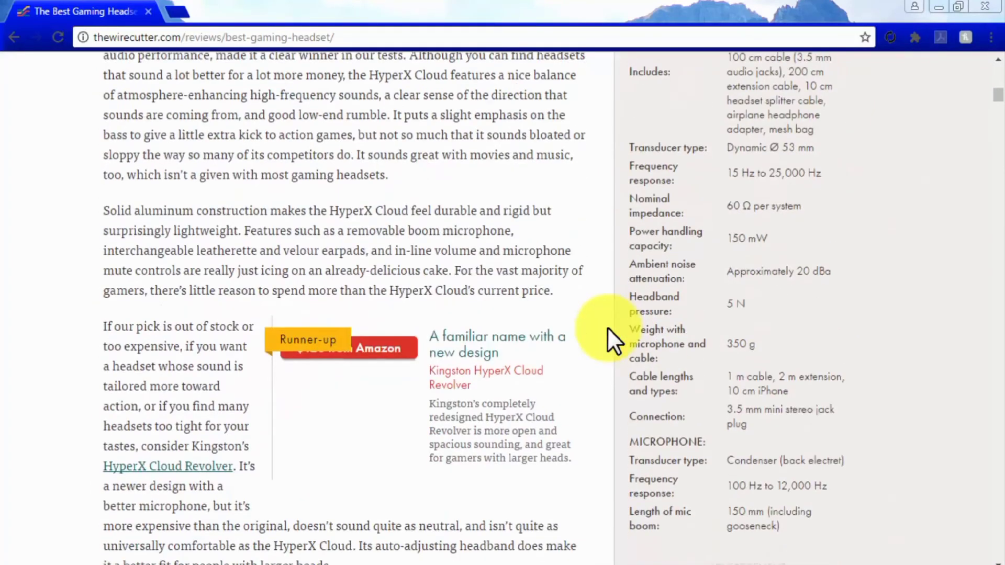
pyautogui.scroll(-7, 607, 328)
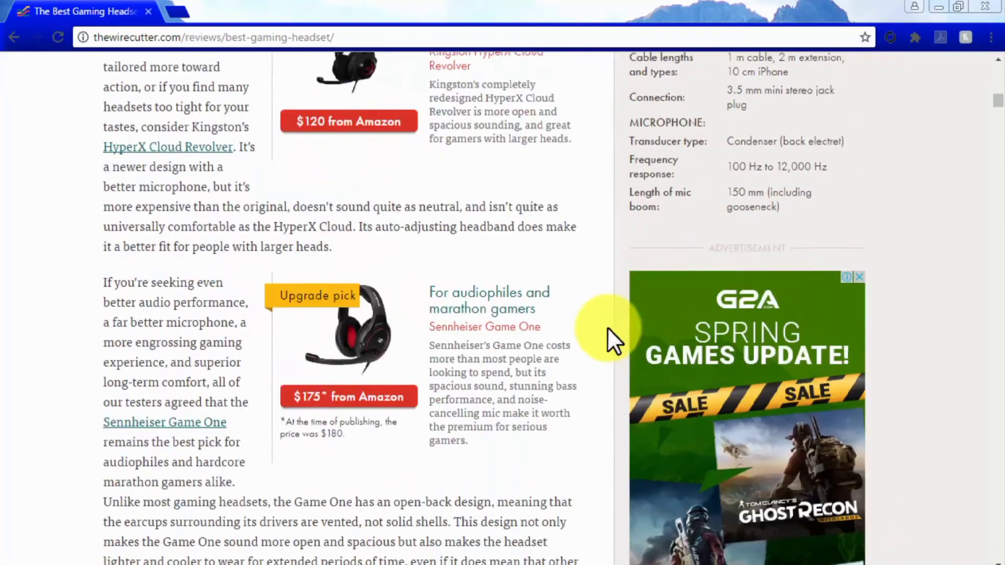
pyautogui.scroll(-10, 607, 328)
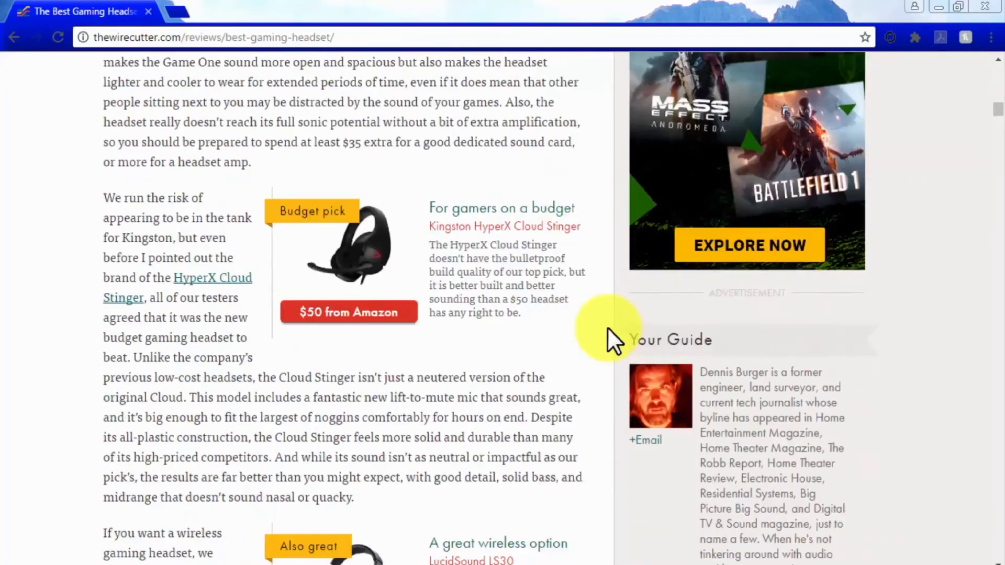
pyautogui.scroll(-3, 607, 328)
pyautogui.scroll(6, 607, 328)
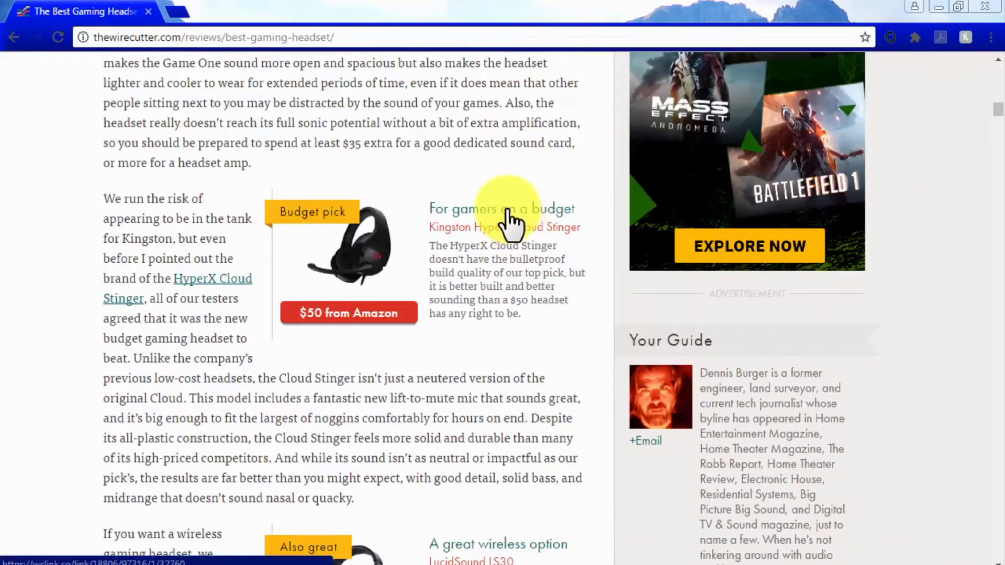
pyautogui.click(506, 218)
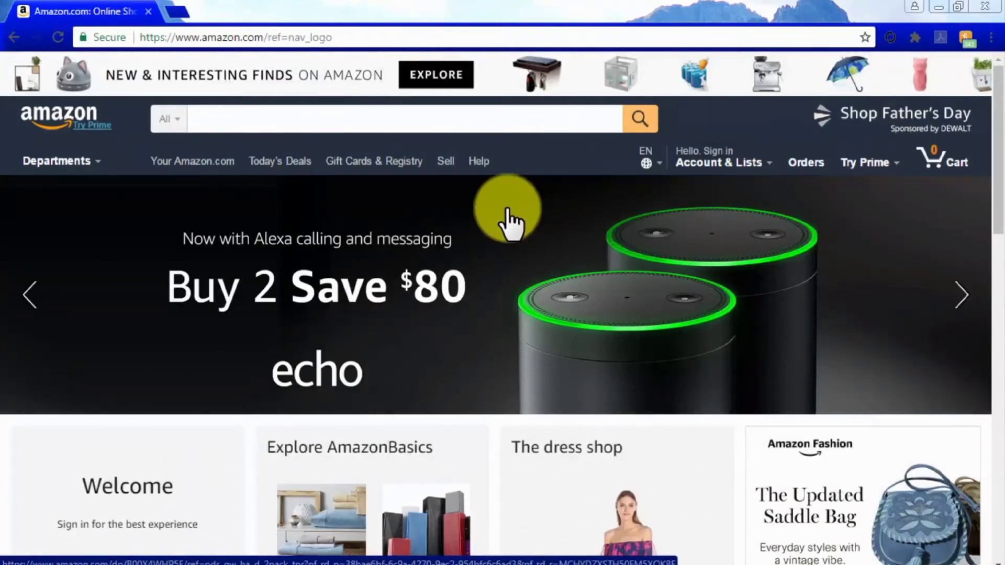
# Step: On Amazon, enter "best 7.1 receiver" as a search phrase and erase the word "receiver" to explore keyword suggestions
pyautogui.click(412, 125)
pyautogui.write('best ')
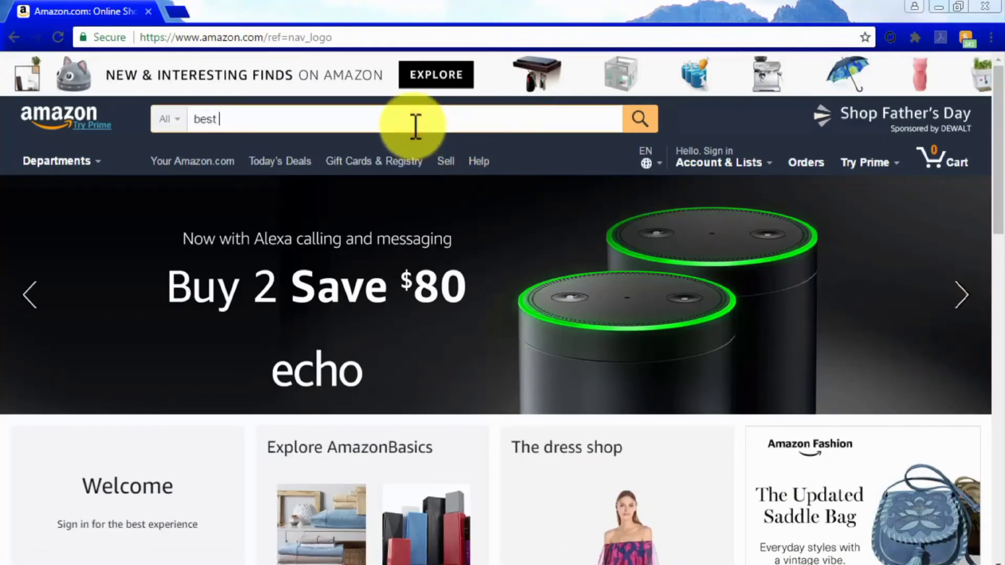
pyautogui.write('7.1 ')
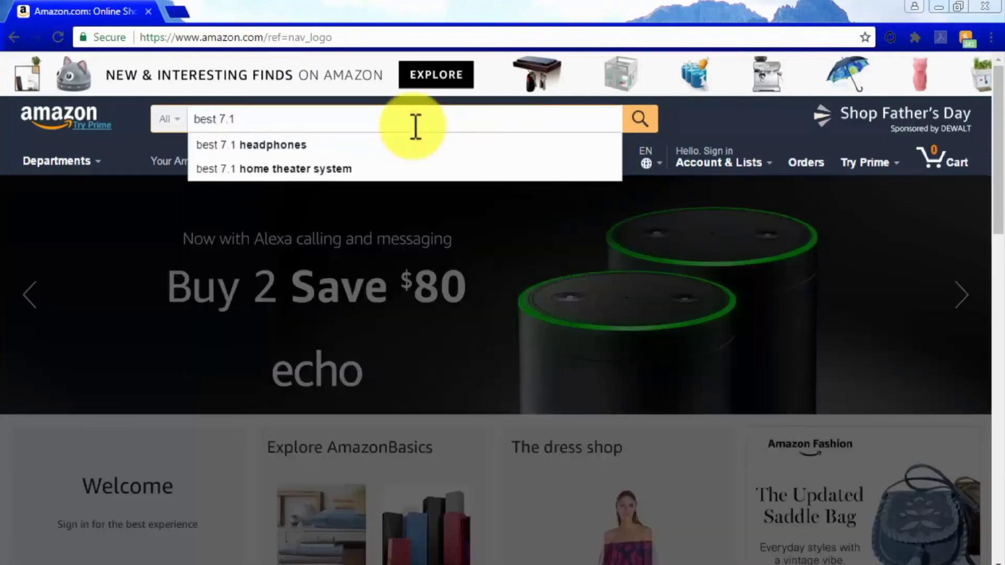
pyautogui.write('recei')
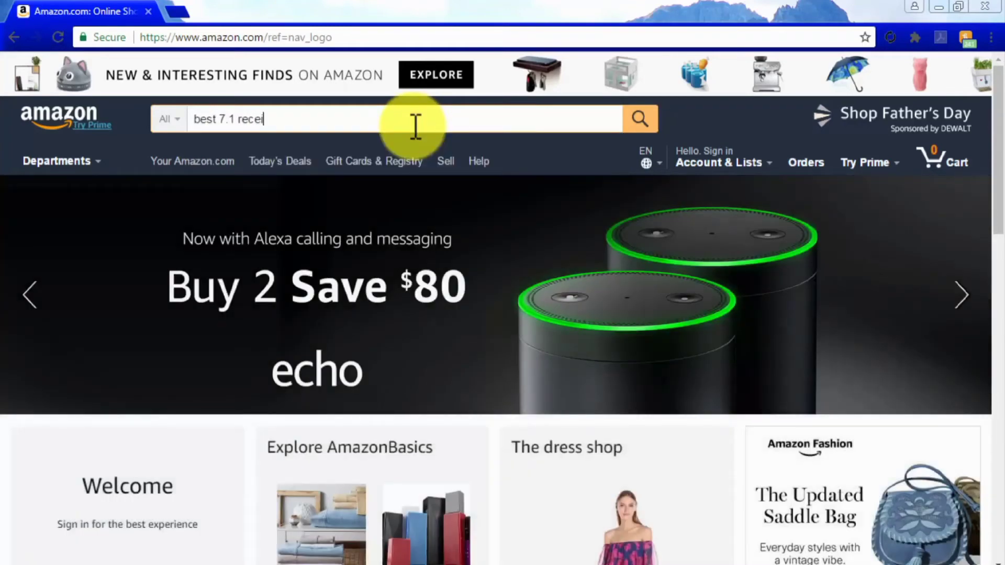
pyautogui.write('ver')
pyautogui.press('BackSpace')
pyautogui.press('BackSpace')
pyautogui.press('BackSpace')
pyautogui.press('BackSpace')
pyautogui.press('BackSpace')
pyautogui.press('BackSpace')
pyautogui.press('BackSpace')
pyautogui.press('BackSpace')
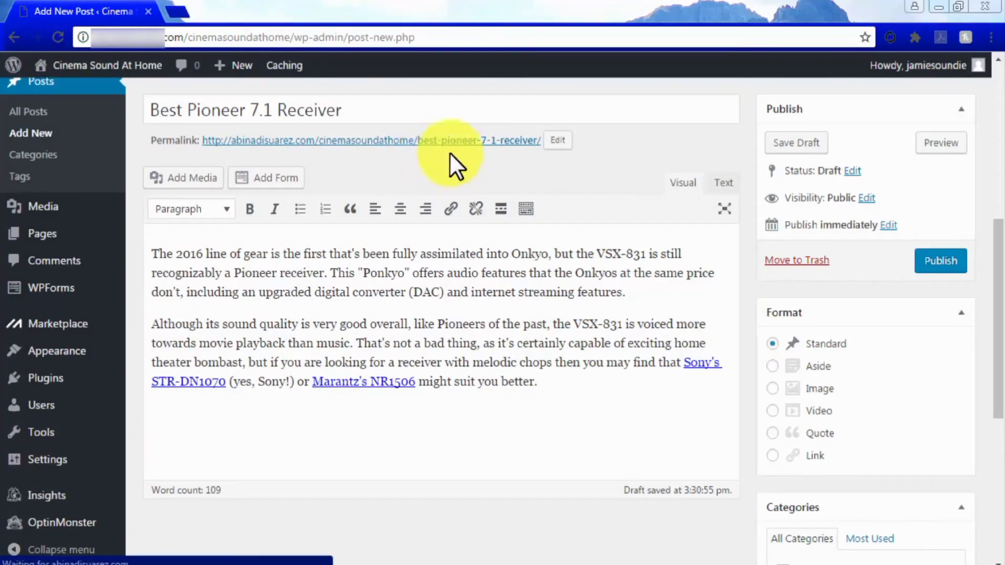
# Step: Add the tag "best 7.1 receiver" to the Best Pioneer 7.1 Receiver post
pyautogui.click(576, 111)
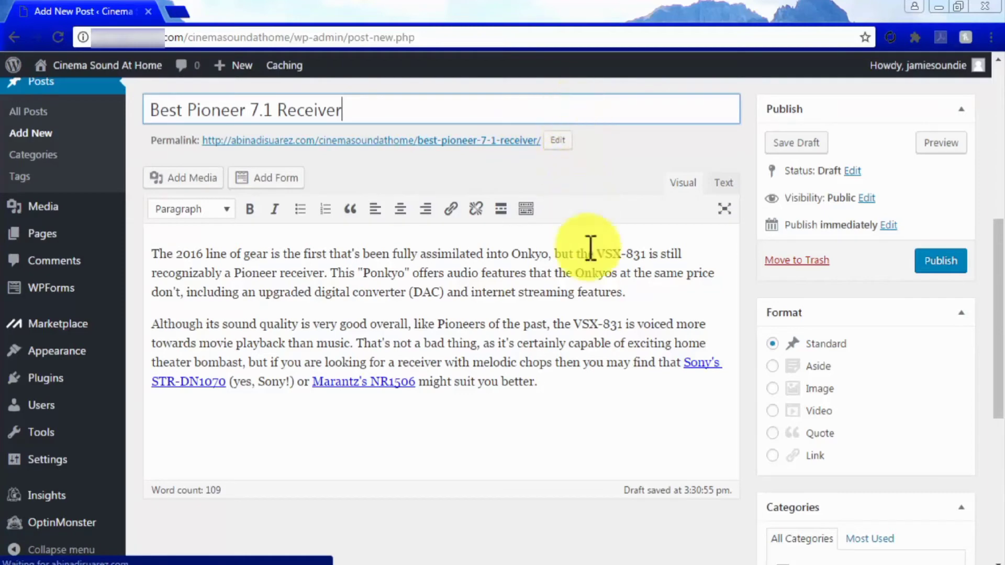
pyautogui.click(636, 385)
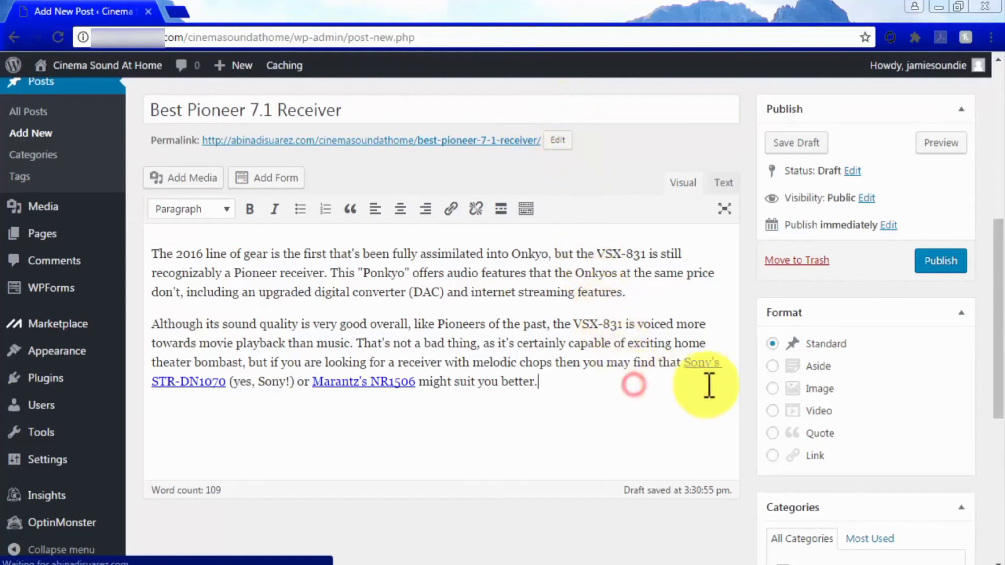
pyautogui.scroll(-5, 743, 390)
pyautogui.click(787, 378)
pyautogui.write('best 7.1 receiver')
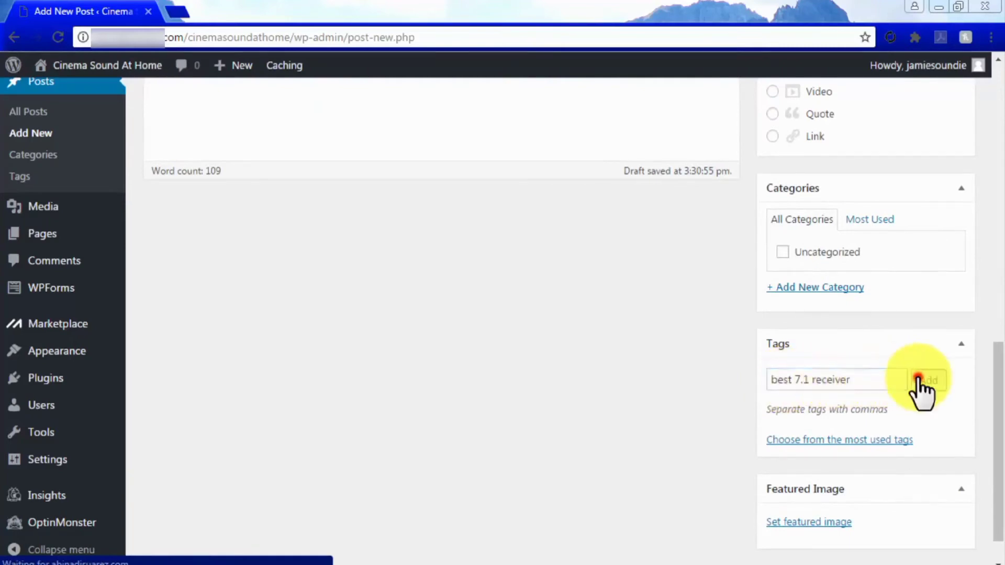
pyautogui.click(921, 380)
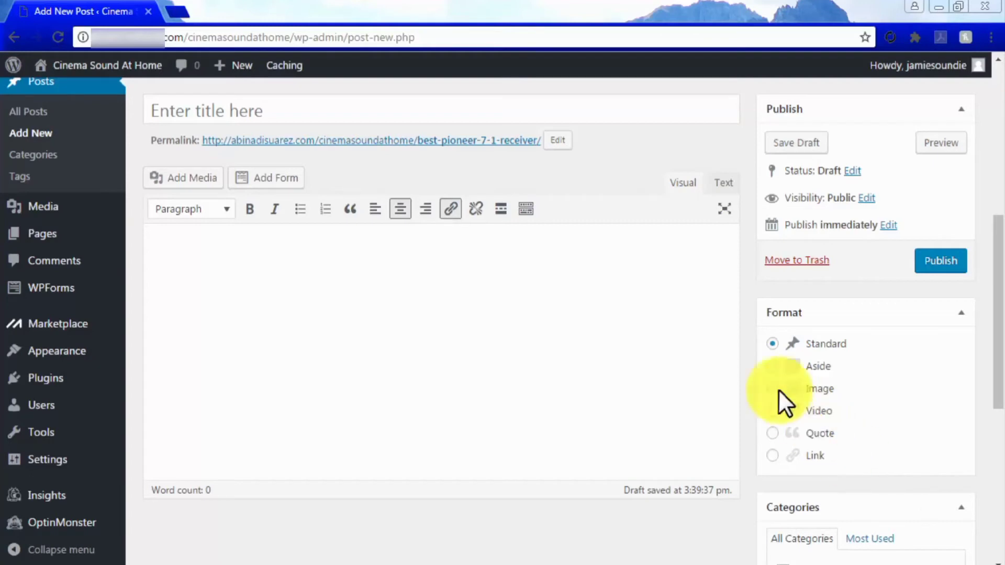
# Step: Title the post "The Best Pioner 7.2 Receiver We Have Found" and write an opening sentence on the difficulty of choosing expensive home electronics
pyautogui.click(438, 112)
pyautogui.write('The Best Pioner 7.2 Receiver We Have Found')
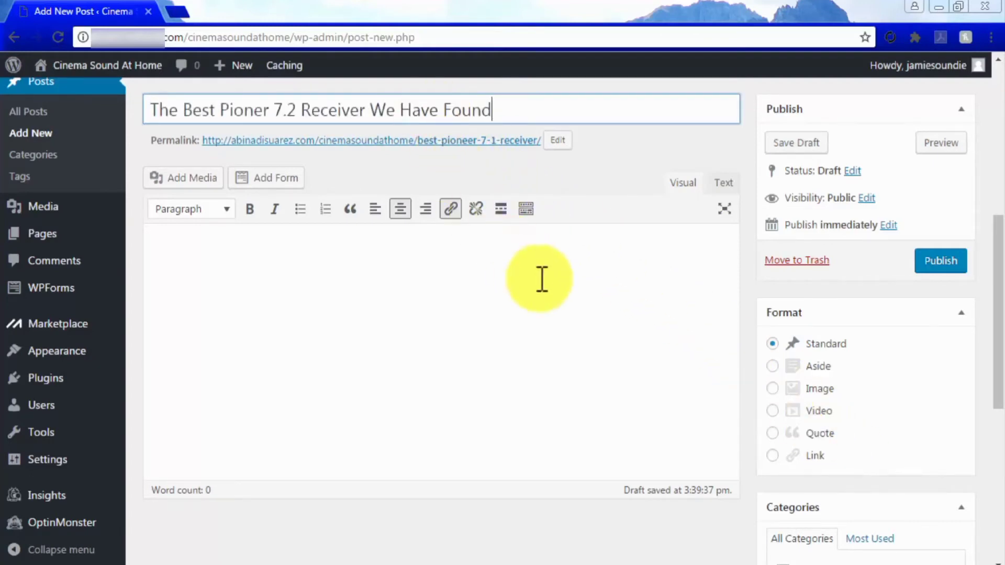
pyautogui.click(556, 294)
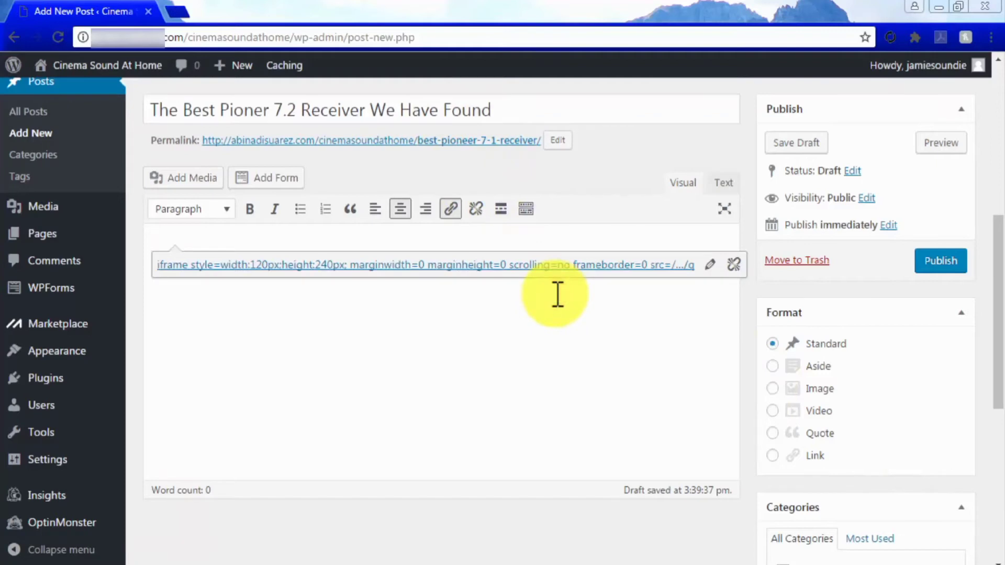
pyautogui.write('It can be difficult to find out which one is the best choice for your personal tastes when it comes to deciding over a new piece of expensive electronic equipment for our homes')
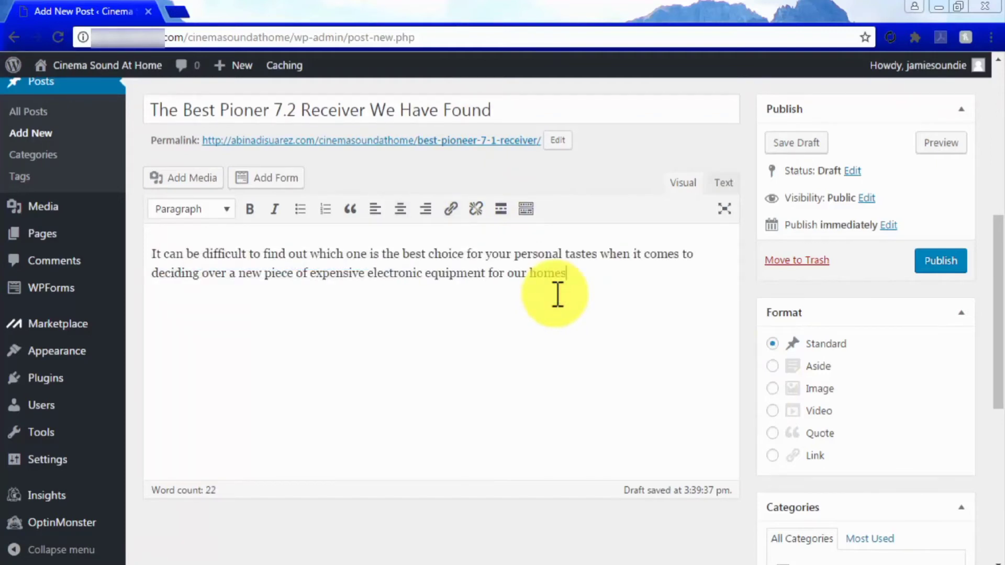
pyautogui.write('.')
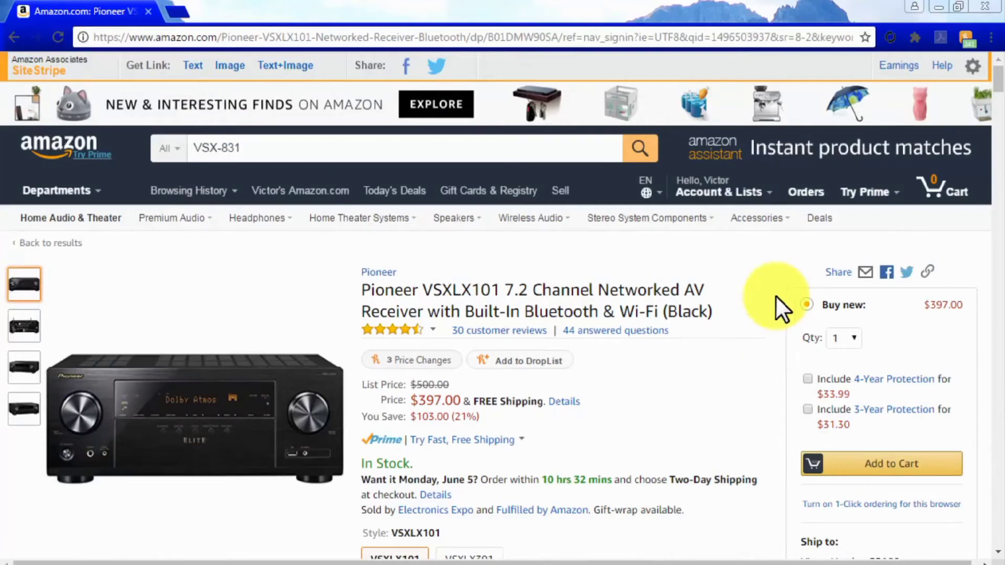
# Step: Examine the Pioneer VSXLX101 product page on Amazon, including its description, sponsored related products and items customers also bought
pyautogui.scroll(-1, 774, 295)
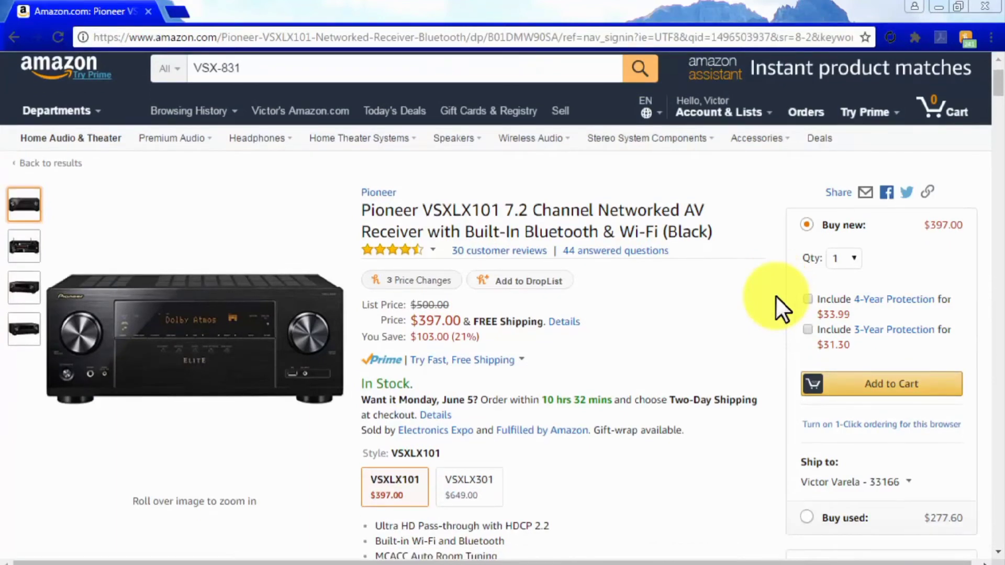
pyautogui.scroll(-1, 776, 297)
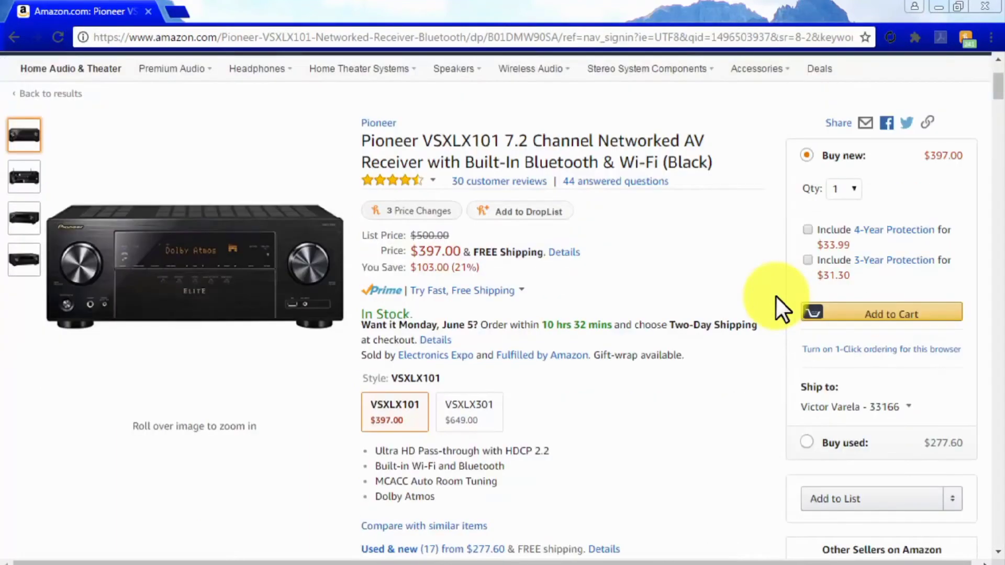
pyautogui.scroll(-18, 775, 295)
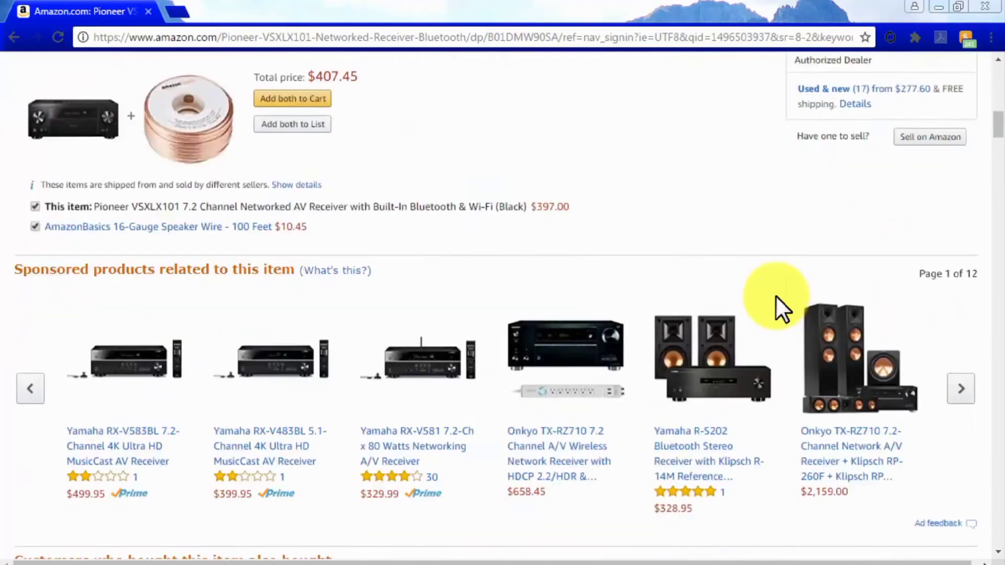
pyautogui.scroll(-7, 775, 295)
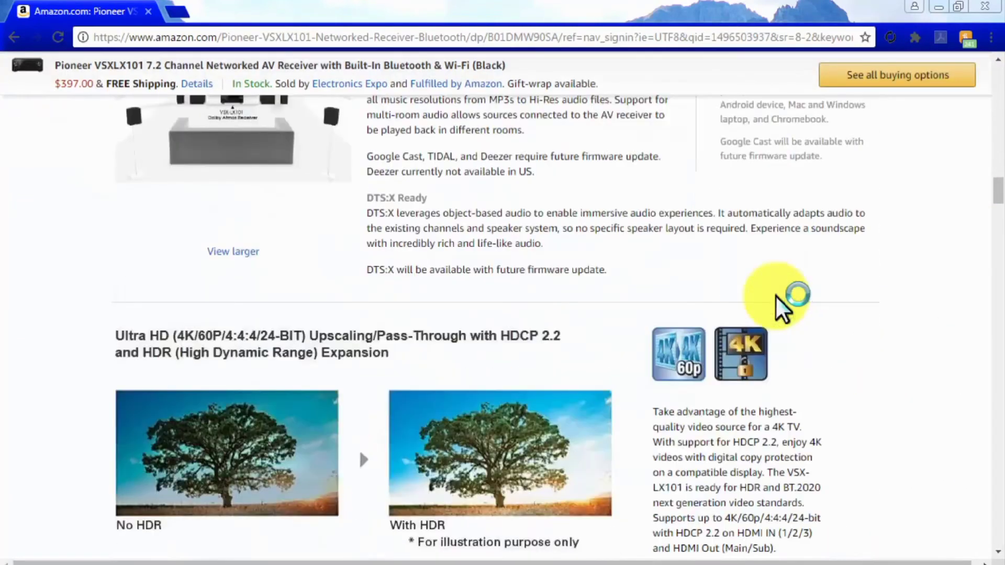
pyautogui.scroll(-2, 774, 296)
pyautogui.scroll(9, 774, 295)
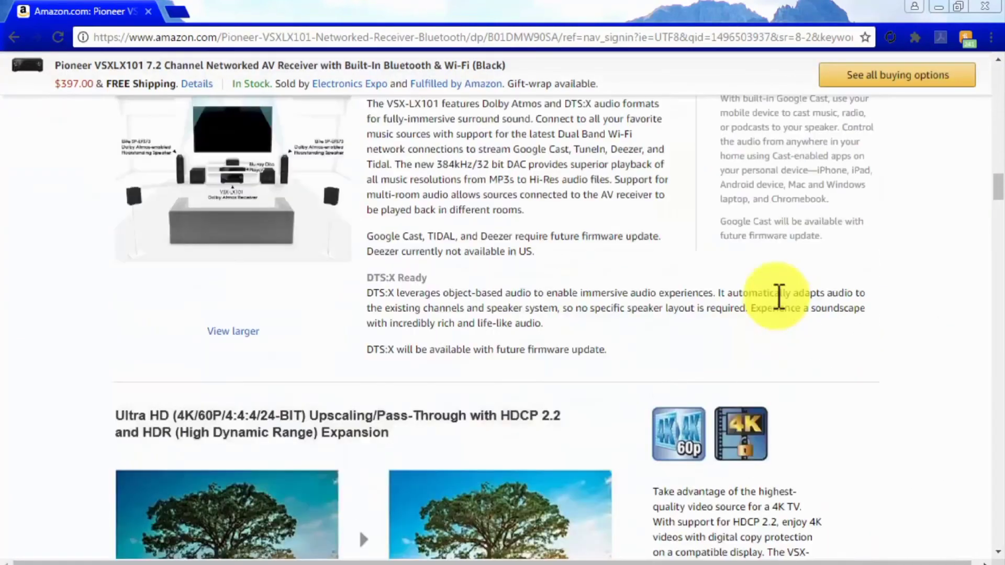
pyautogui.scroll(5, 774, 295)
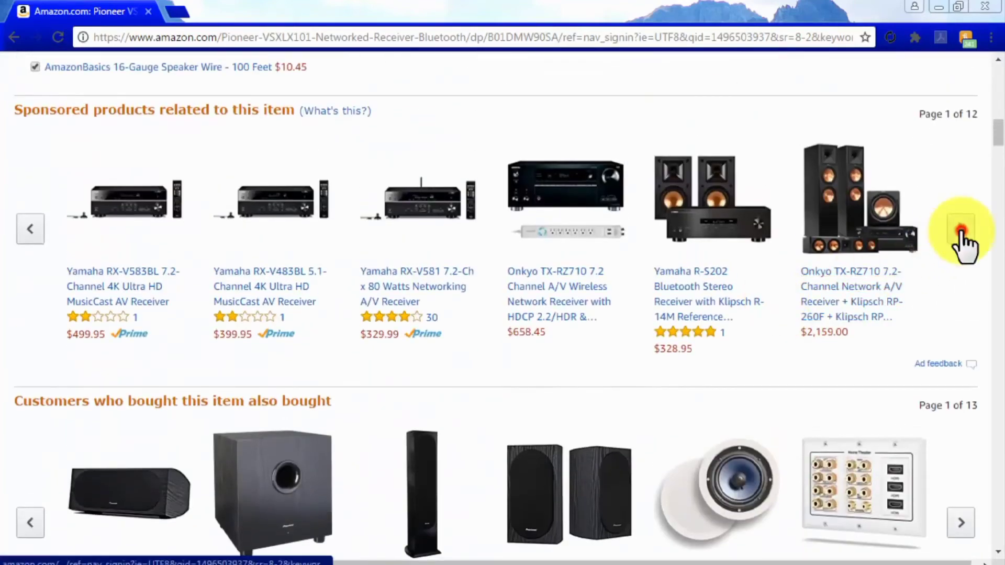
pyautogui.click(961, 229)
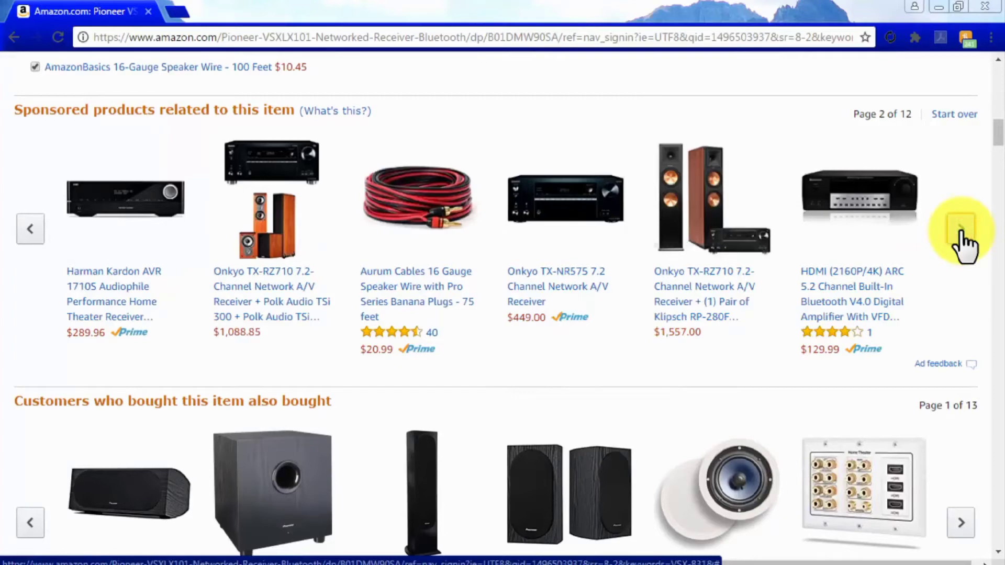
pyautogui.scroll(-1, 959, 435)
pyautogui.click(961, 444)
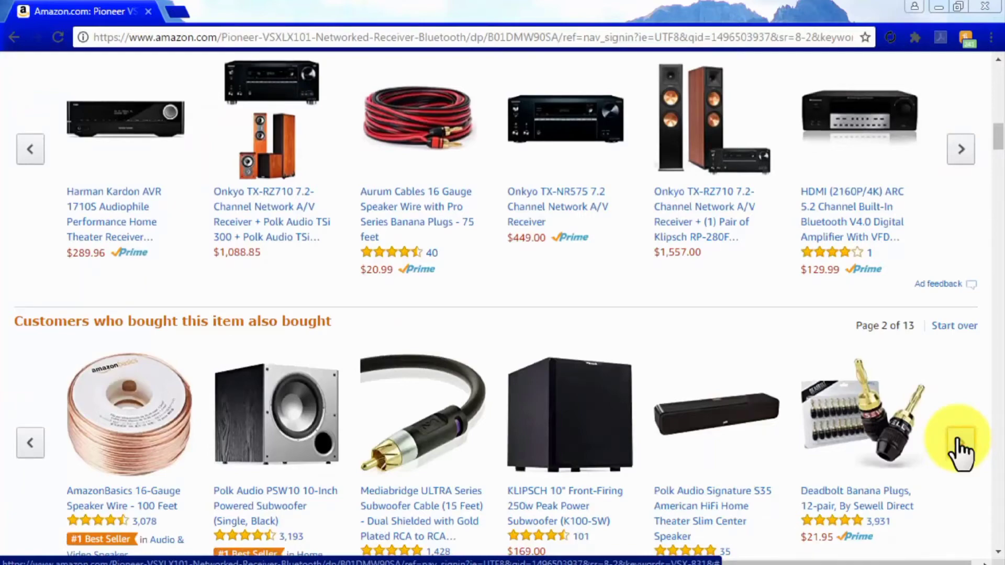
# Step: Go to the receiver's customer reviews and open the 5 star ones
pyautogui.scroll(-20, 959, 444)
pyautogui.scroll(-20, 956, 437)
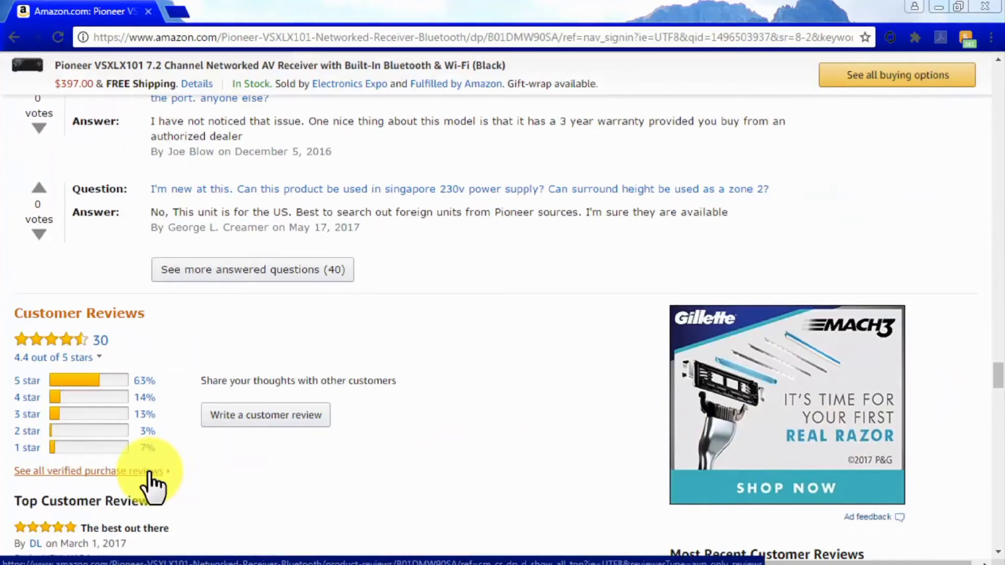
pyautogui.scroll(-3, 224, 482)
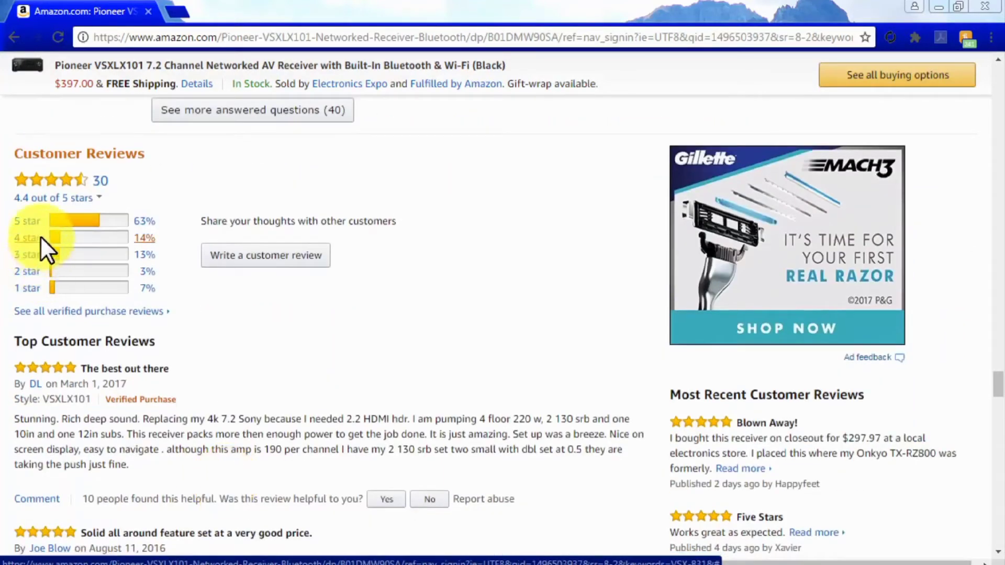
pyautogui.click(32, 222)
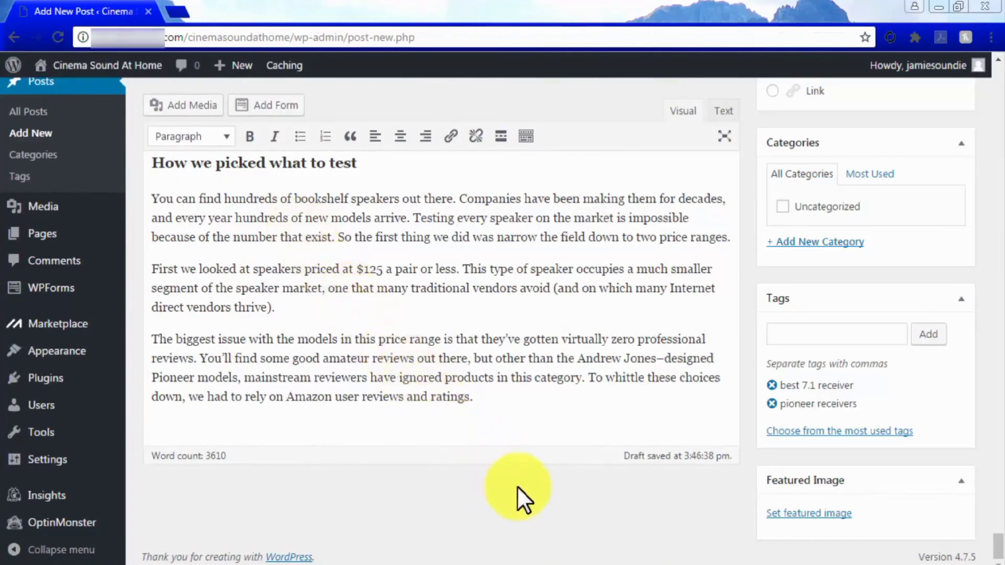
# Step: Highlight the word count of the WordPress post draft
pyautogui.moveTo(226, 457); pyautogui.dragTo(205, 458)
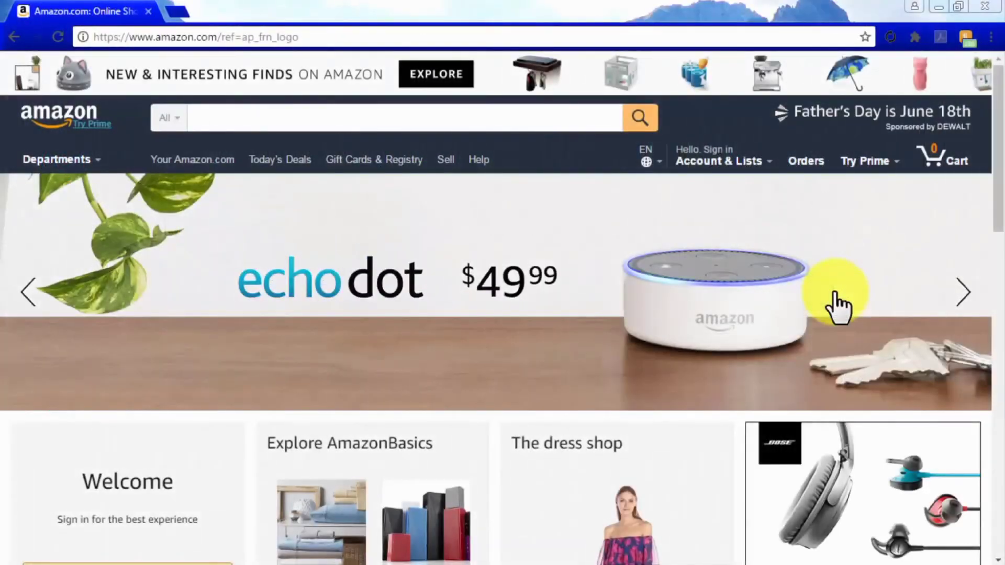
# Step: Open Amazon's affiliate program page from the homepage and start joining Amazon Associates for free
pyautogui.scroll(-10, 837, 307)
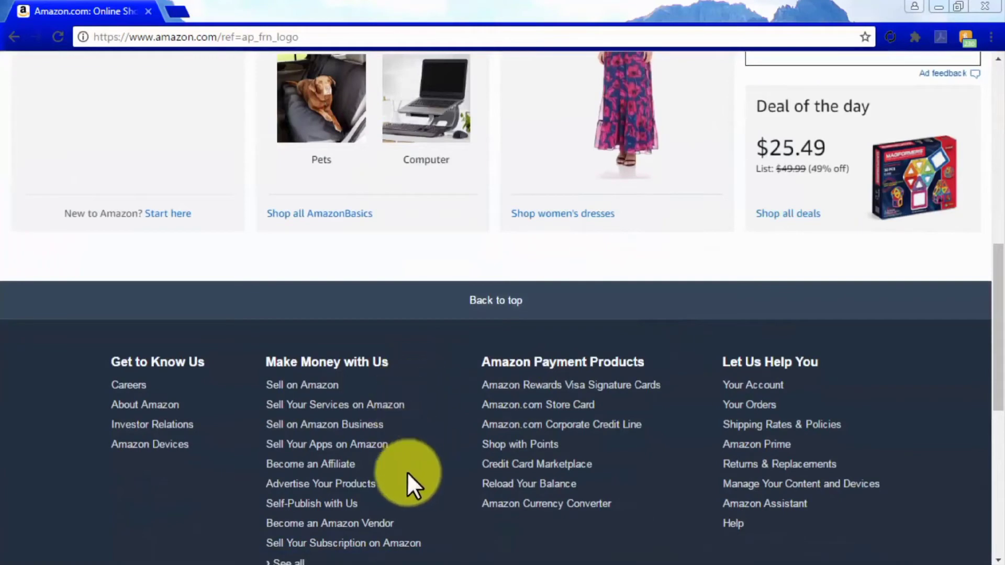
pyautogui.click(335, 468)
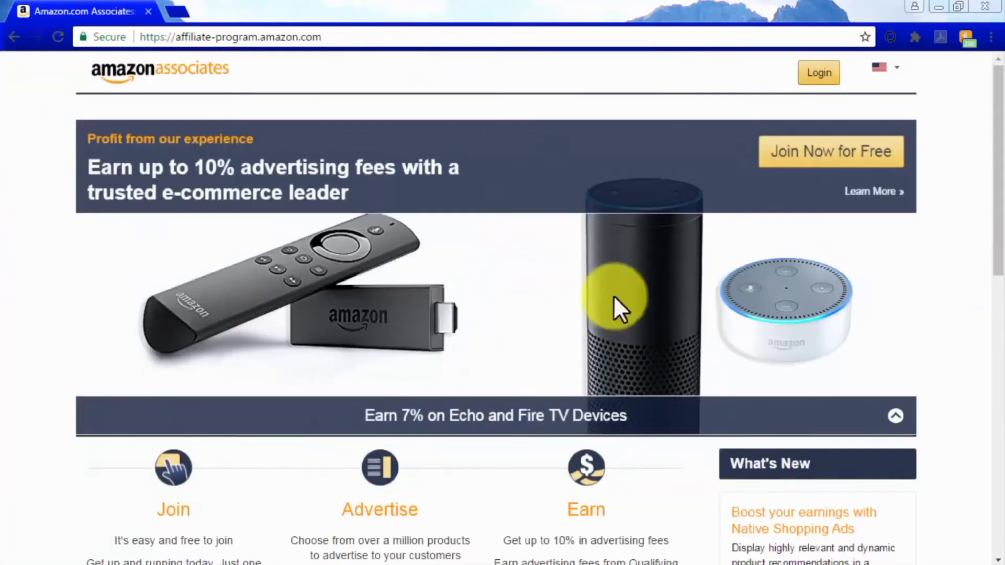
pyautogui.click(825, 157)
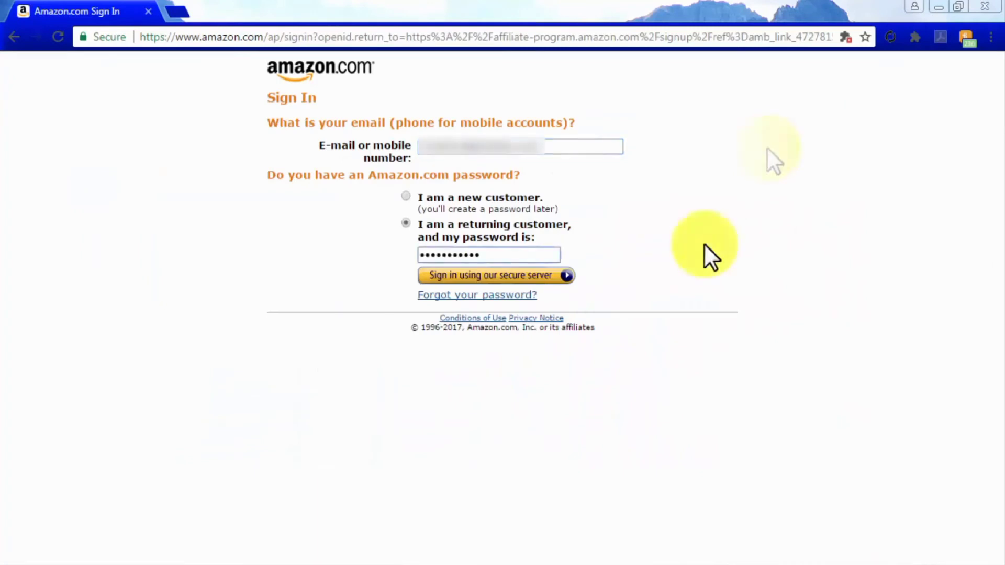
# Step: Sign in as a returning customer and submit the account information with the listed payee as main contact
pyautogui.click(536, 276)
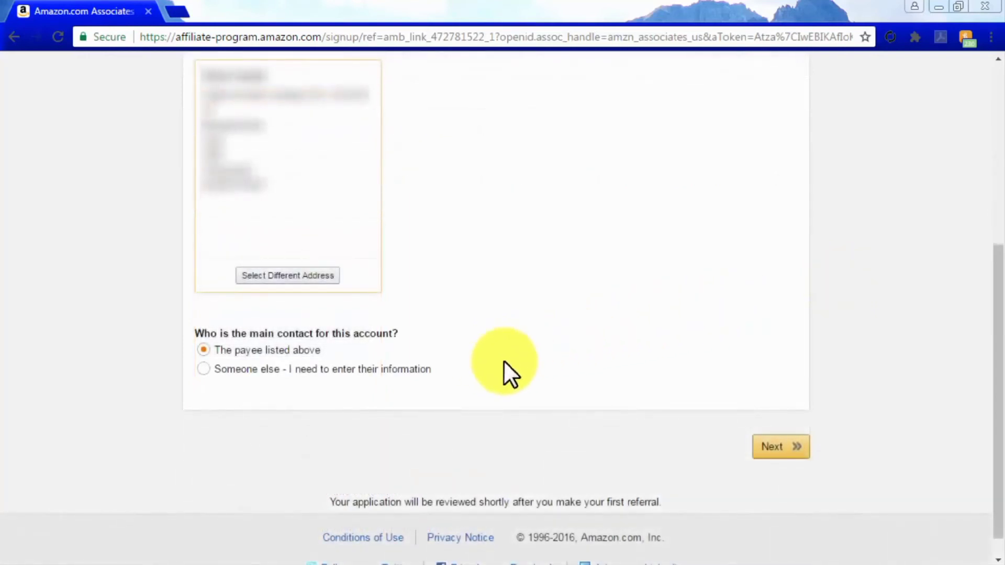
pyautogui.click(775, 444)
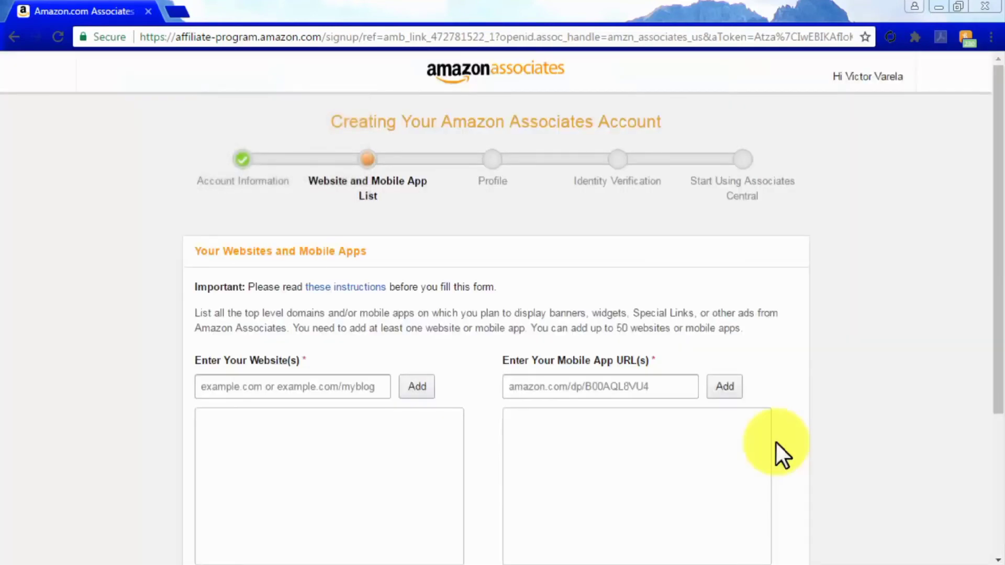
# Step: Paste the site's address into the website entry and add it to the Associates website list
pyautogui.scroll(-3, 777, 444)
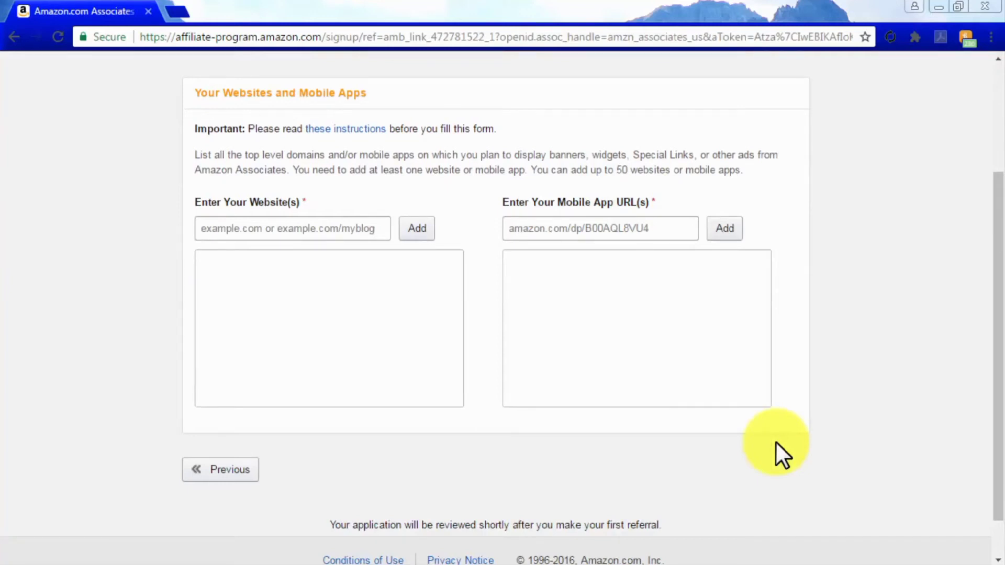
pyautogui.click(356, 229)
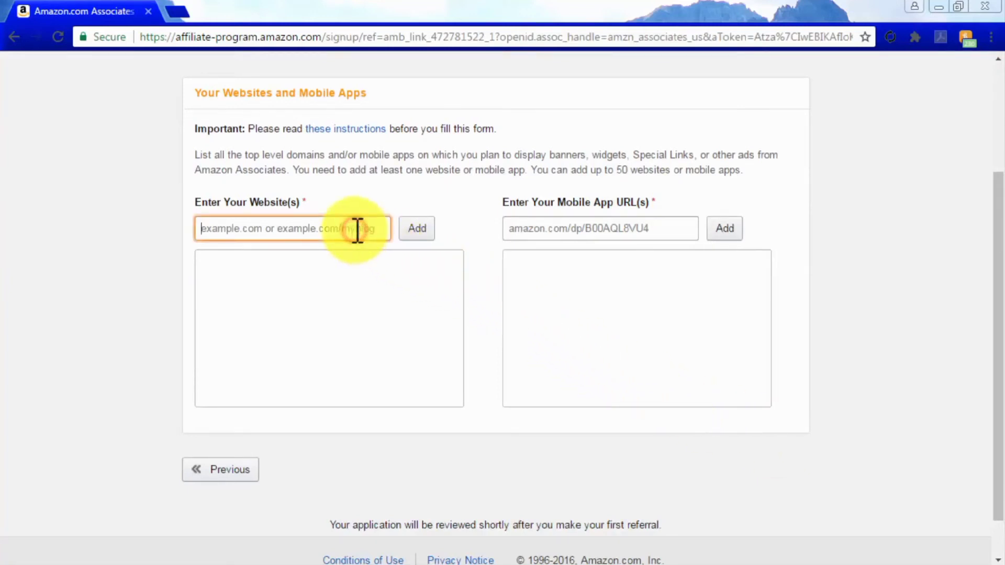
pyautogui.hotkey('ctrl', 'v')
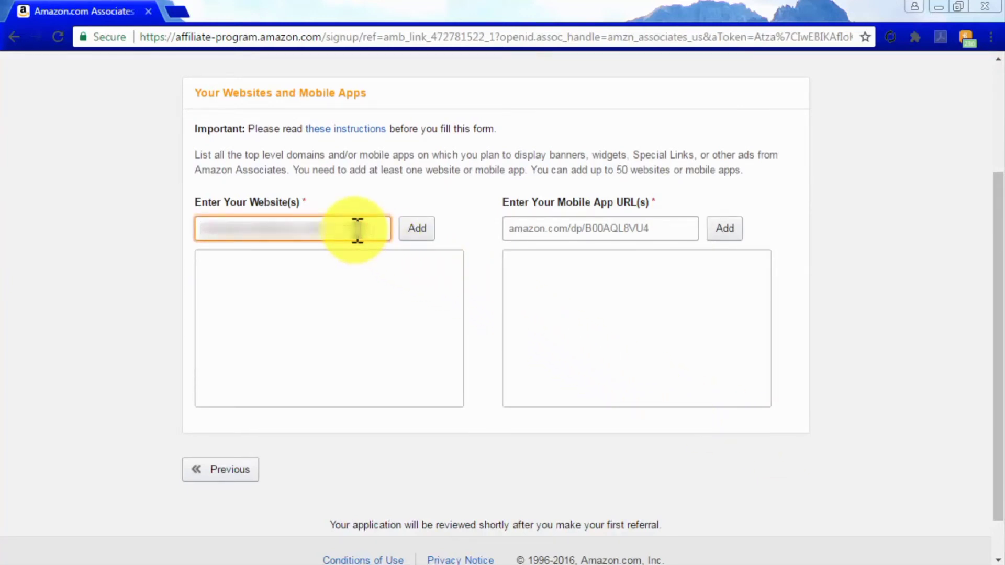
pyautogui.click(422, 230)
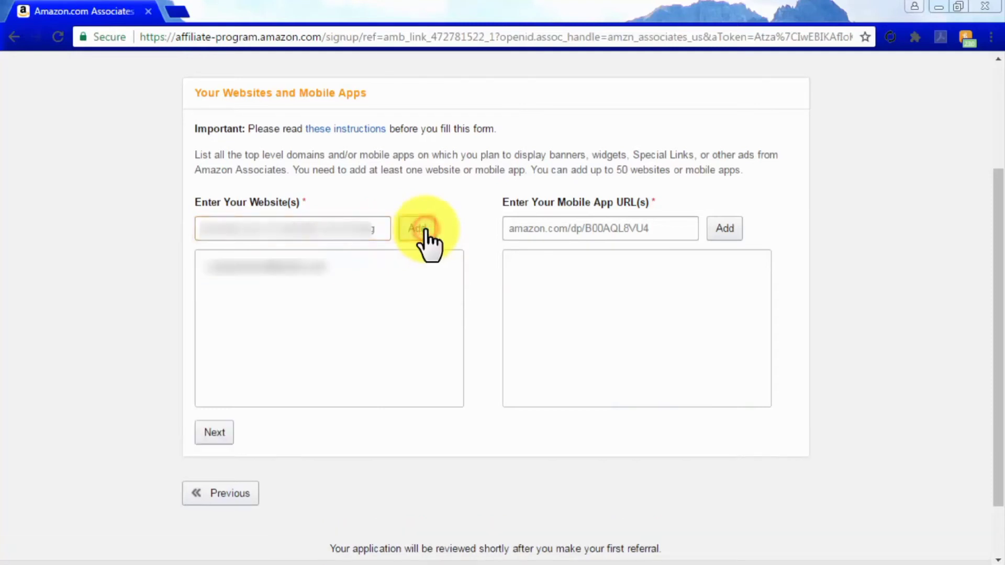
# Step: Submit the website list, declare that it is not directed at children under 13, and confirm
pyautogui.click(210, 434)
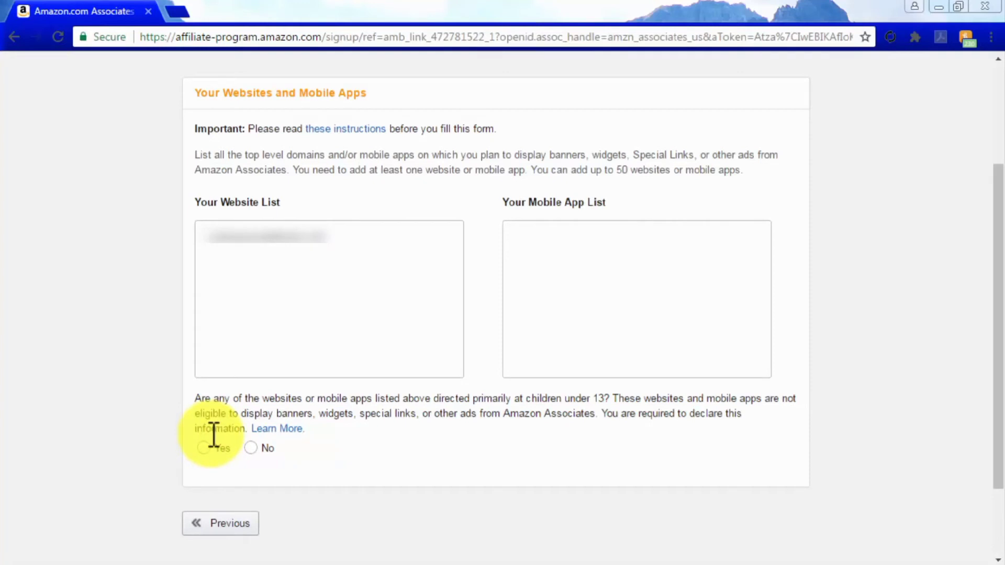
pyautogui.click(251, 448)
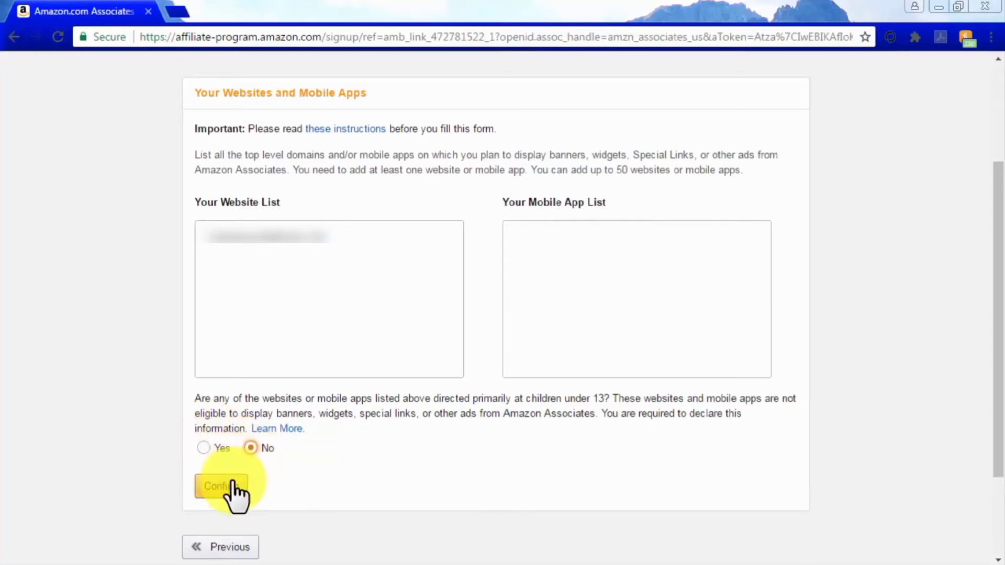
pyautogui.click(234, 487)
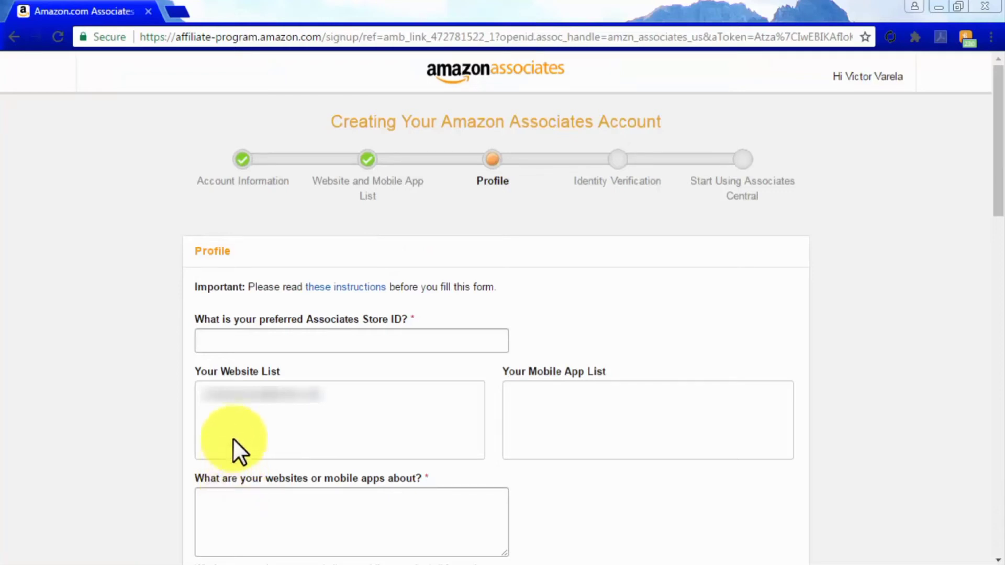
# Step: Set the preferred Associates Store ID to "stkd" and describe the website as "The Best Informational Resource For Audiophile Enthusiasts"
pyautogui.click(236, 345)
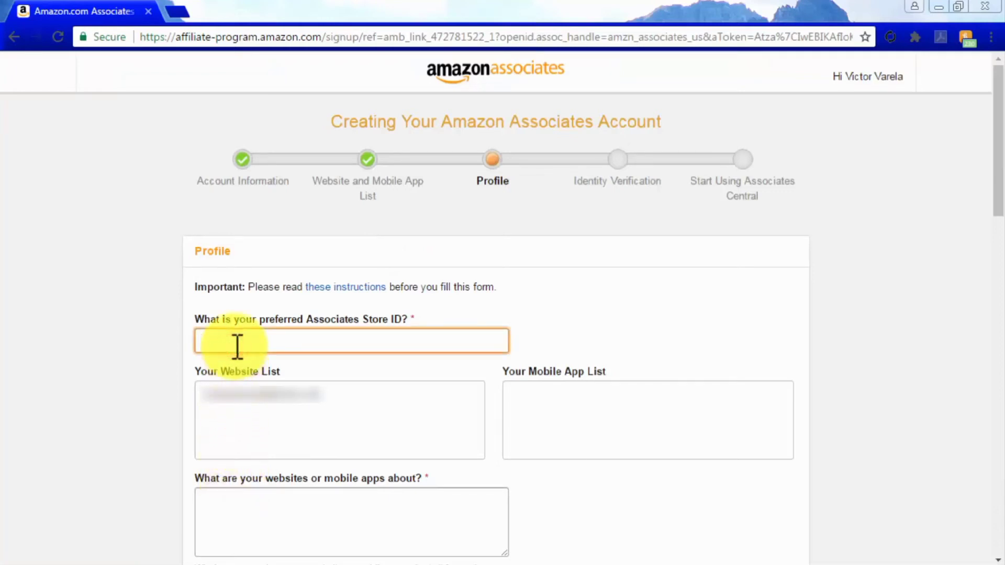
pyautogui.write('stkd')
pyautogui.scroll(-3, 548, 489)
pyautogui.click(414, 378)
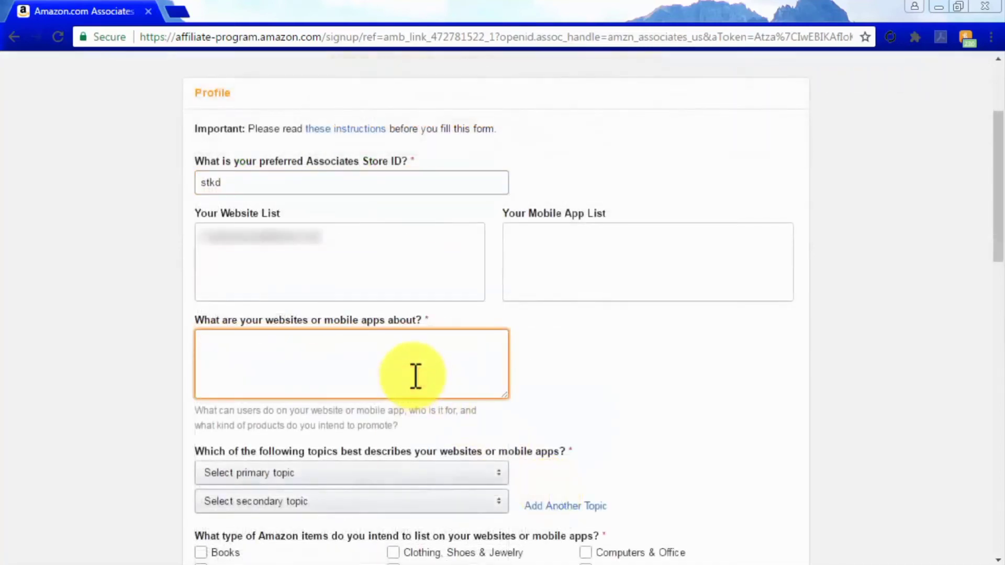
pyautogui.write('The Best Informational Resource For Audiophile Enthusiasts')
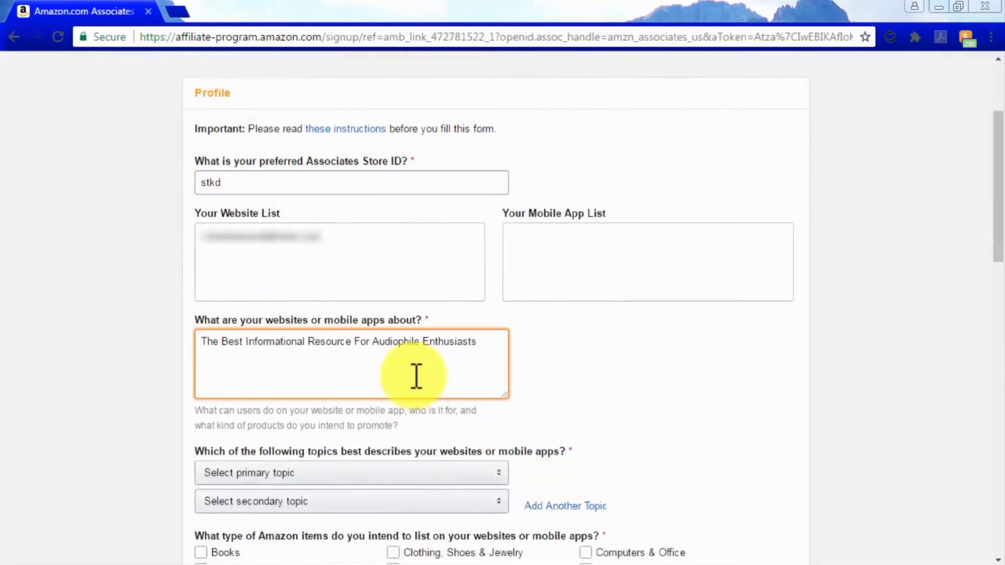
# Step: Set the website's primary topic to Movies/DVDs/TV and its secondary topic to Other
pyautogui.scroll(-3, 415, 375)
pyautogui.click(462, 317)
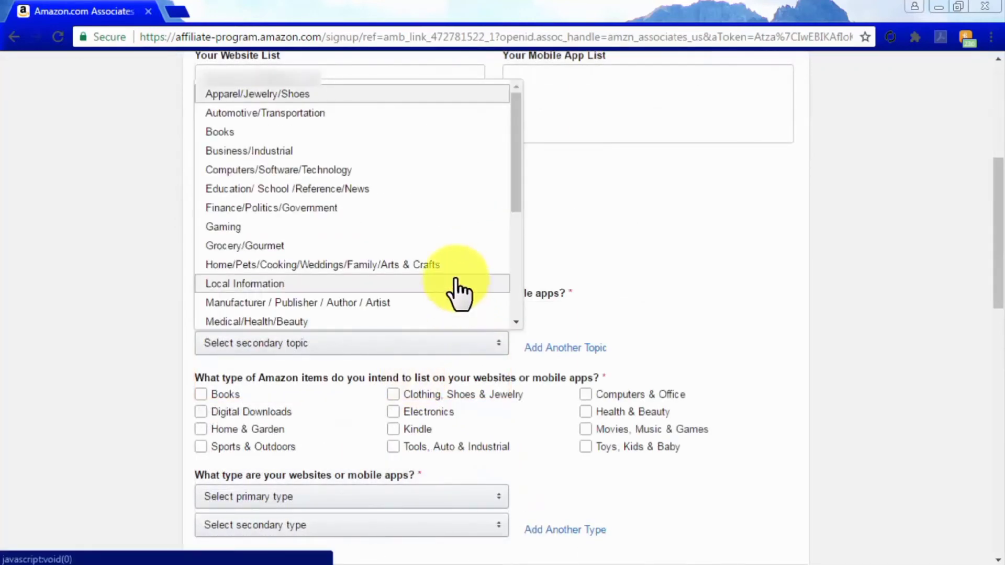
pyautogui.scroll(-2, 455, 291)
pyautogui.scroll(-3, 456, 285)
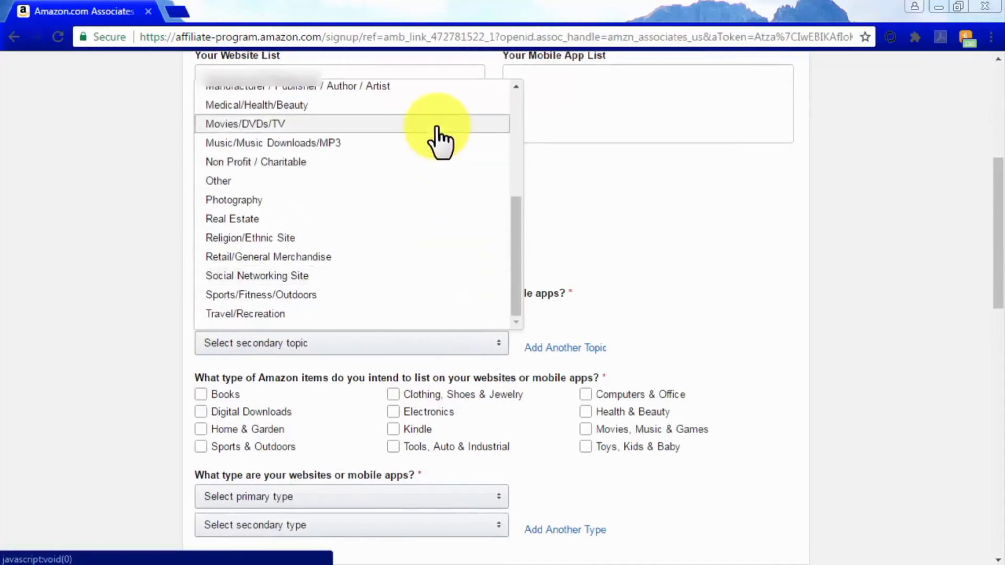
pyautogui.click(436, 124)
pyautogui.click(432, 342)
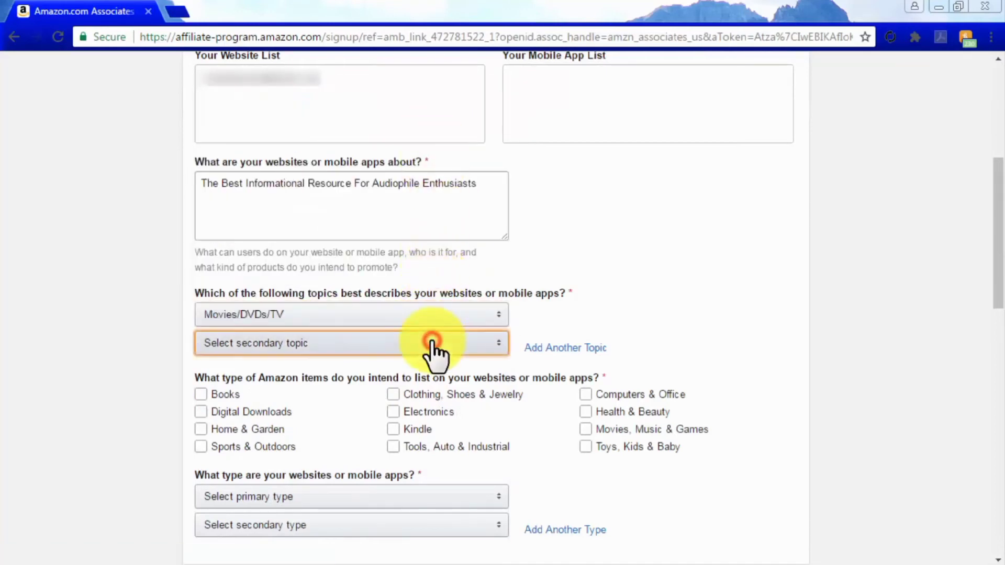
pyautogui.scroll(-3, 433, 343)
pyautogui.click(416, 239)
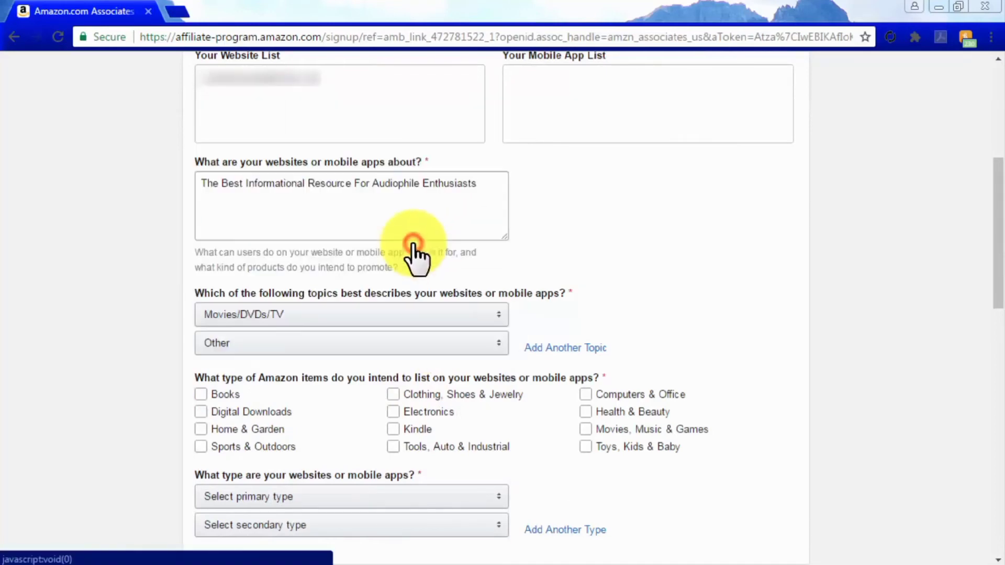
pyautogui.click(662, 412)
pyautogui.click(699, 412)
# Step: Select Electronics and Movies, Music & Games as listed items, with Content or Niche Website as primary site type and Blog as secondary
pyautogui.scroll(-2, 698, 413)
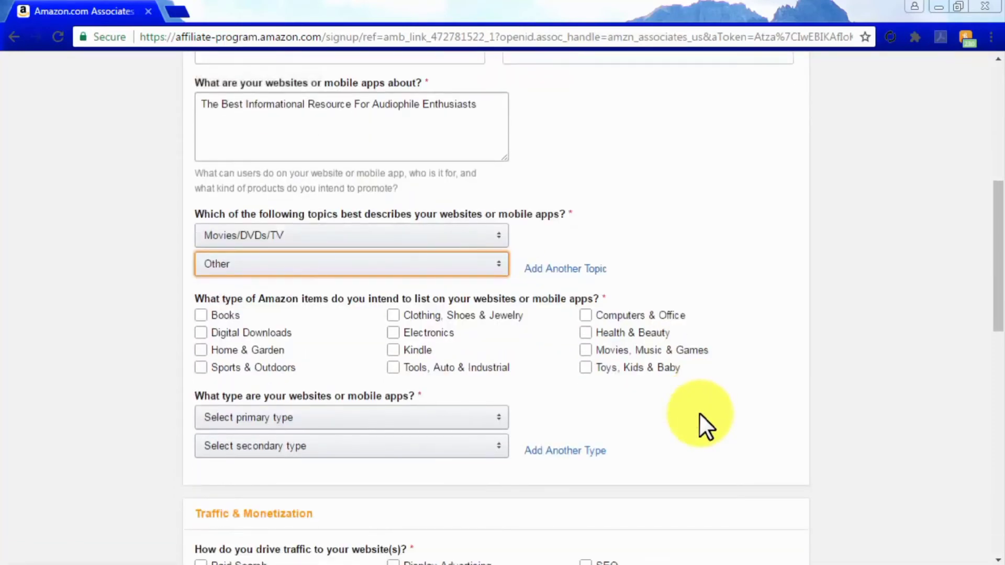
pyautogui.click(393, 332)
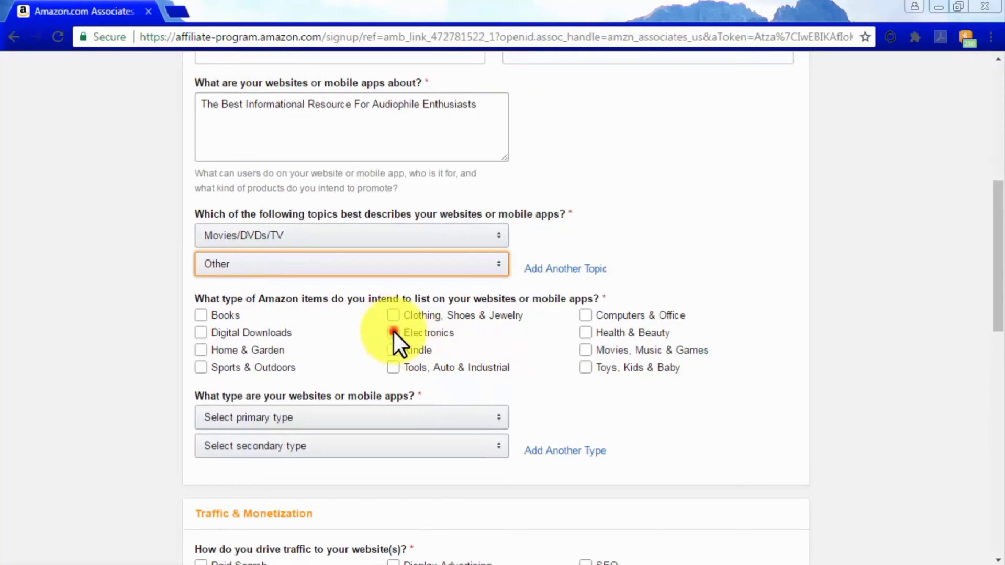
pyautogui.click(584, 350)
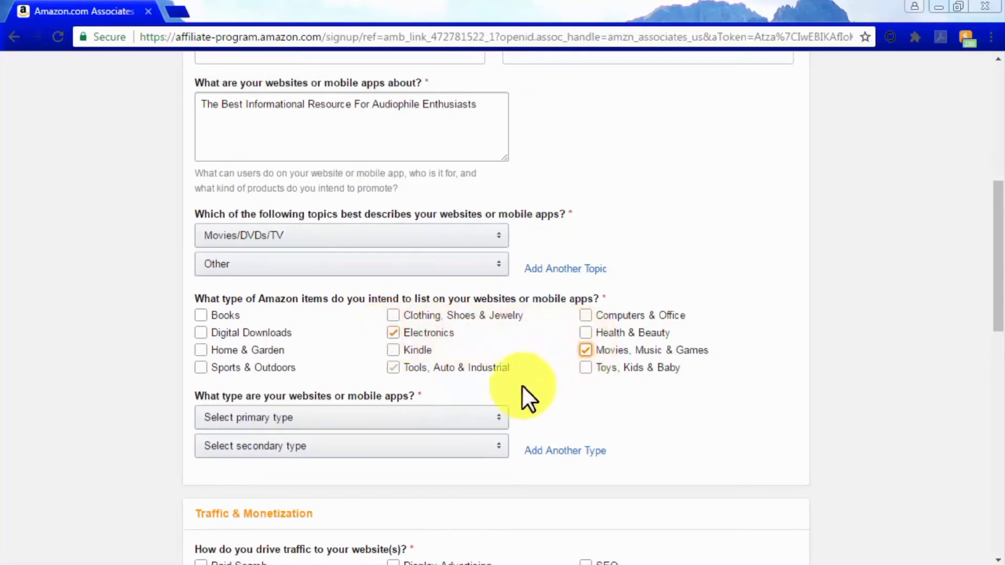
pyautogui.click(489, 426)
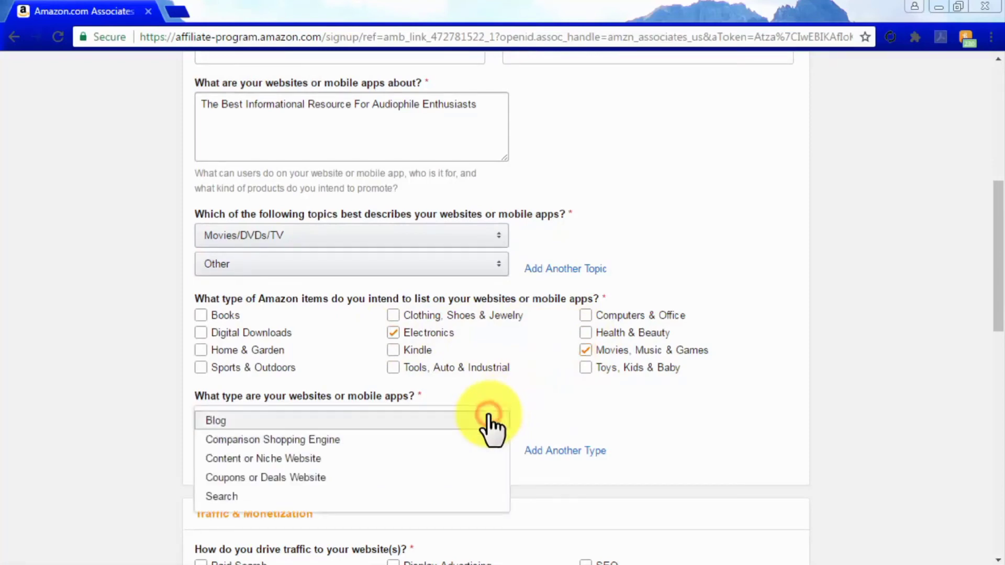
pyautogui.click(478, 458)
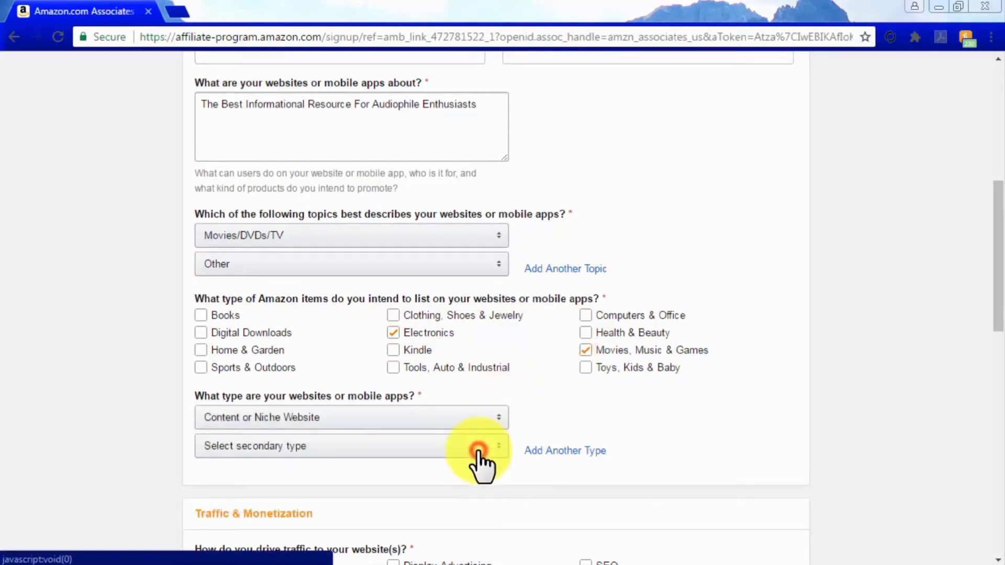
pyautogui.click(480, 447)
pyautogui.click(479, 448)
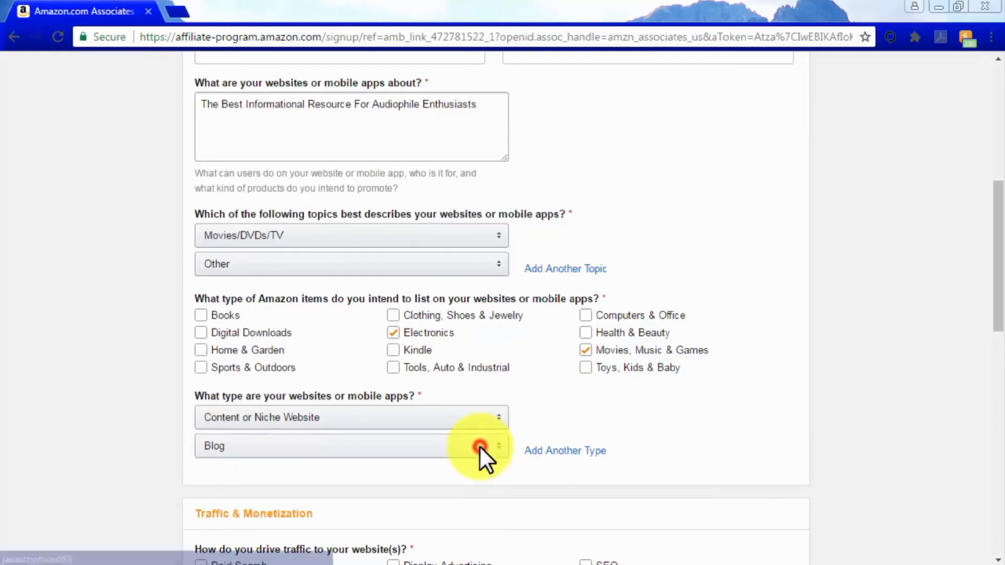
# Step: Select Email, Social Networks and SEO as the ways of driving traffic to the website
pyautogui.scroll(-5, 640, 449)
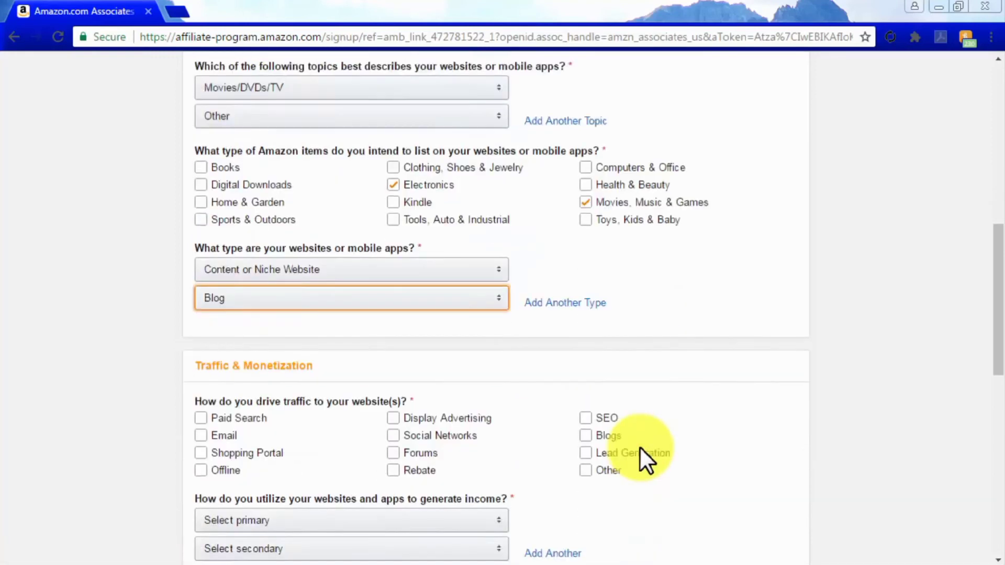
pyautogui.scroll(-1, 639, 447)
pyautogui.scroll(1, 639, 447)
pyautogui.scroll(-1, 639, 446)
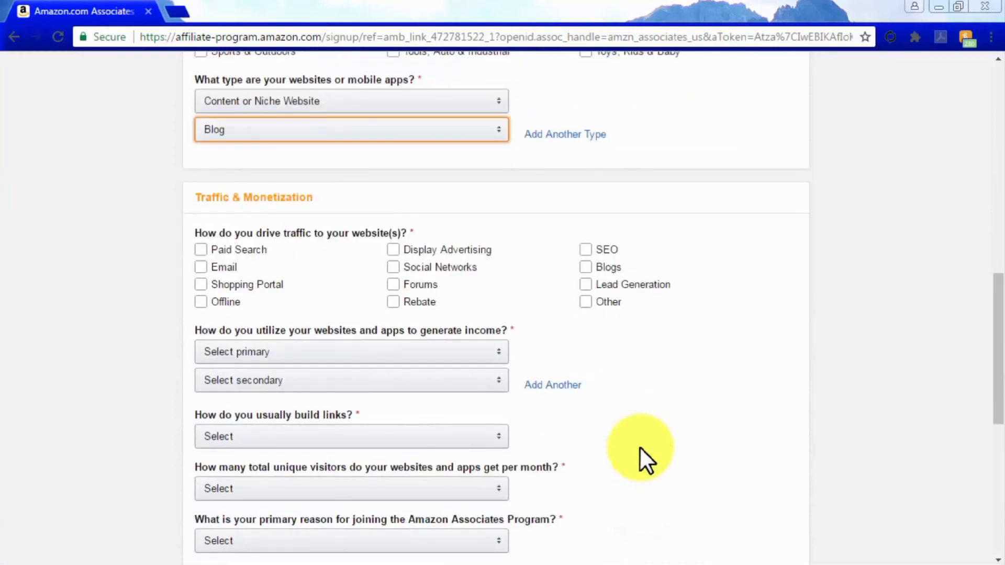
pyautogui.click(203, 265)
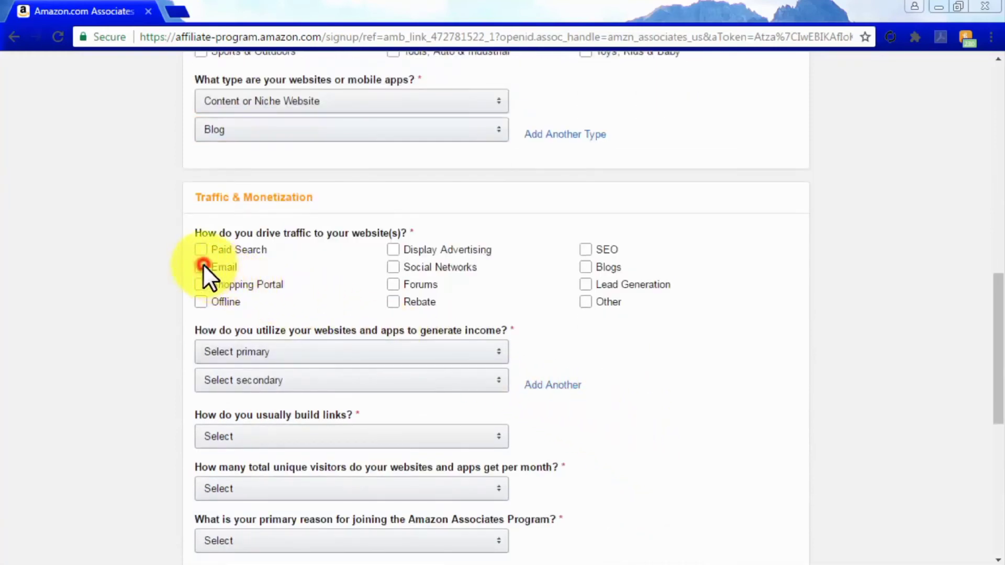
pyautogui.click(392, 267)
pyautogui.click(582, 248)
pyautogui.click(588, 266)
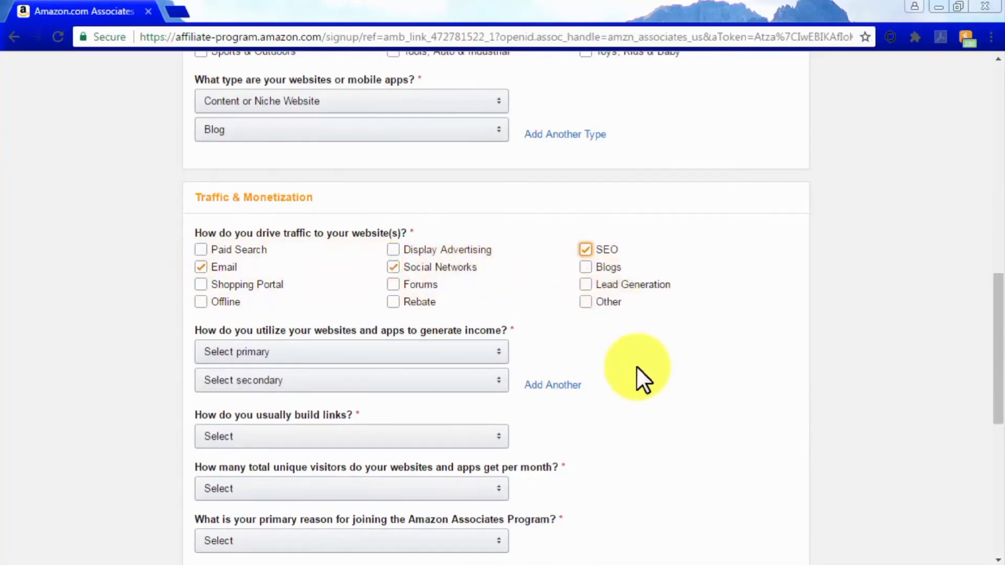
# Step: Set primary income generation to "Amazon Associates is the only way I monetize my site" and link building to Content Management System
pyautogui.click(482, 352)
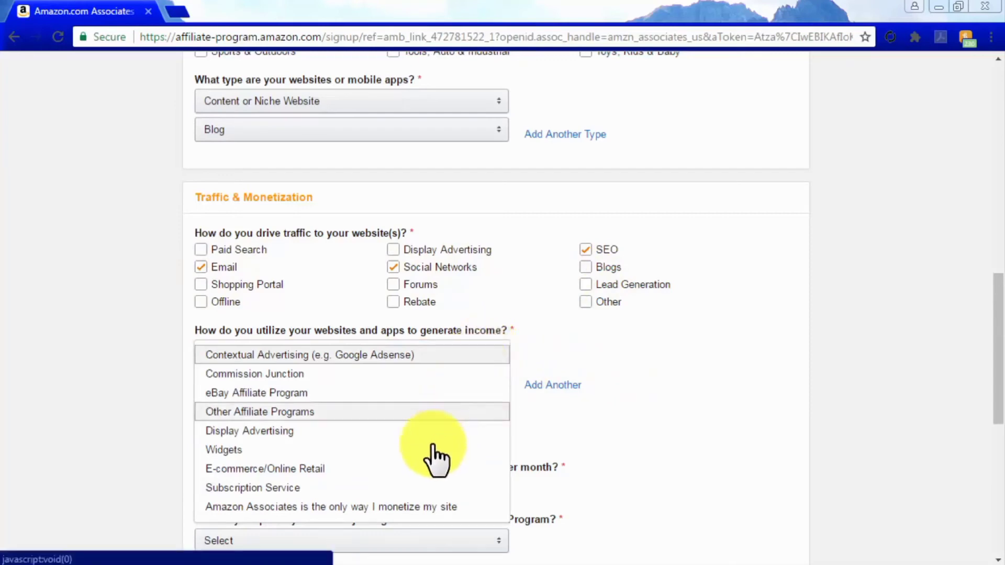
pyautogui.click(398, 507)
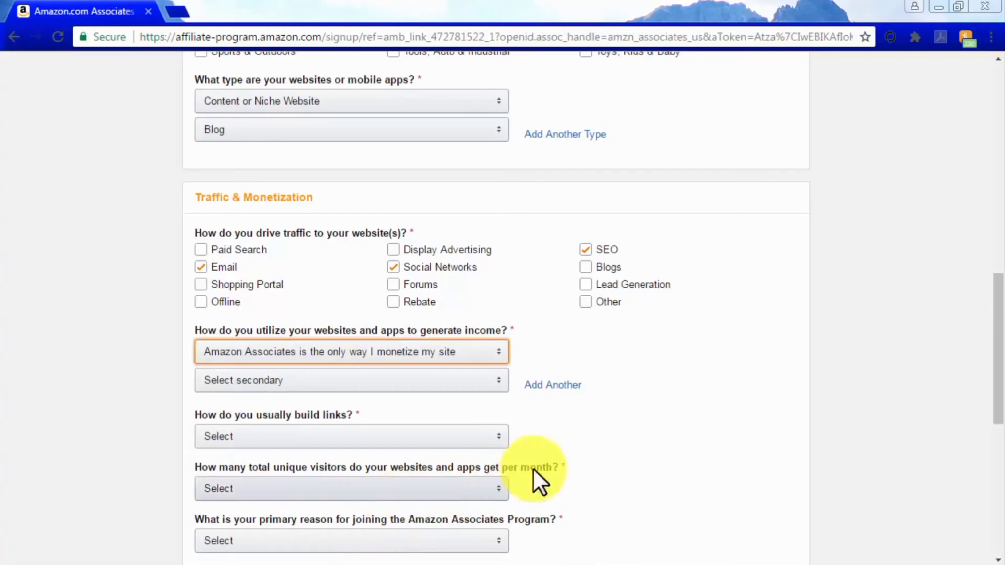
pyautogui.scroll(-3, 648, 416)
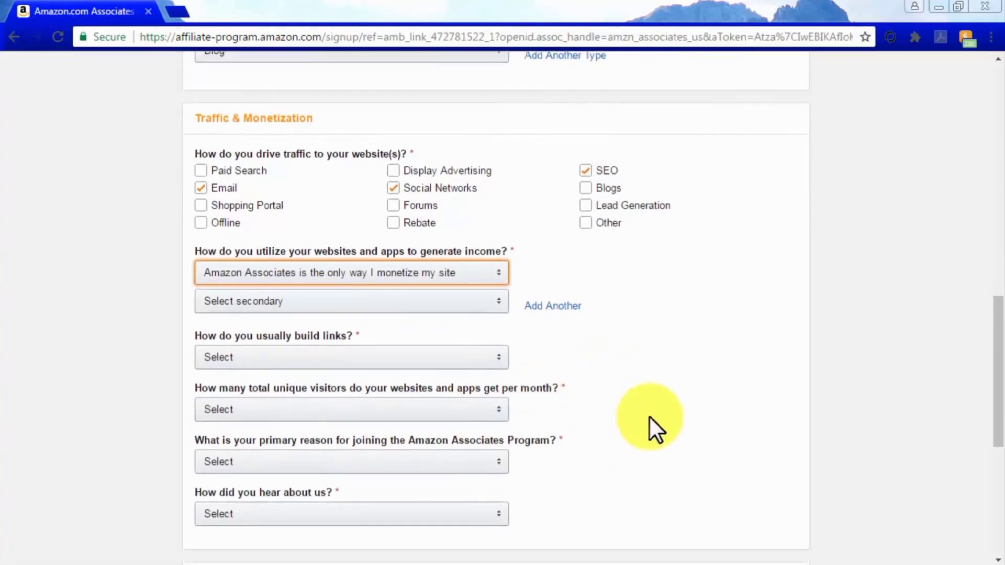
pyautogui.scroll(-5, 649, 415)
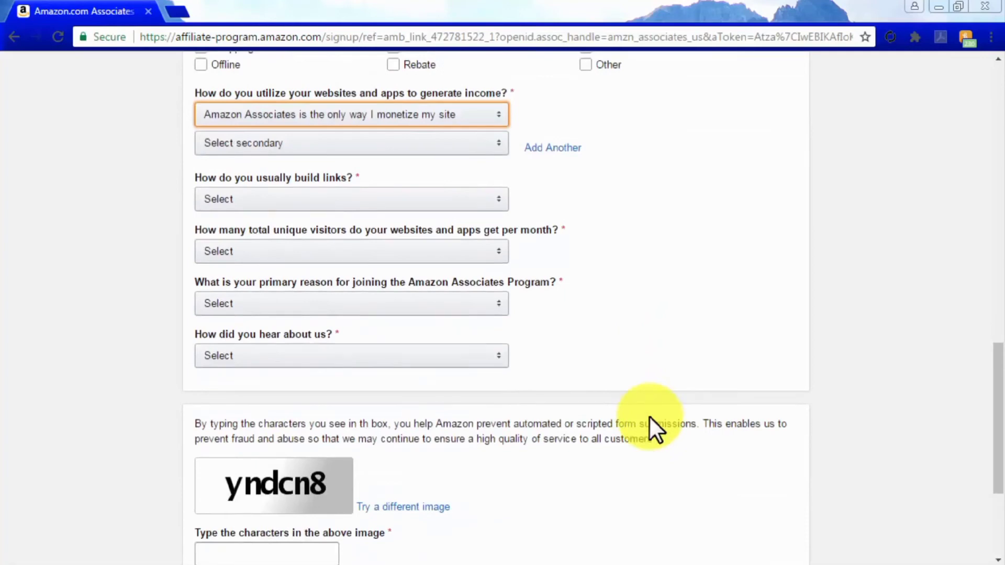
pyautogui.click(465, 201)
pyautogui.click(461, 221)
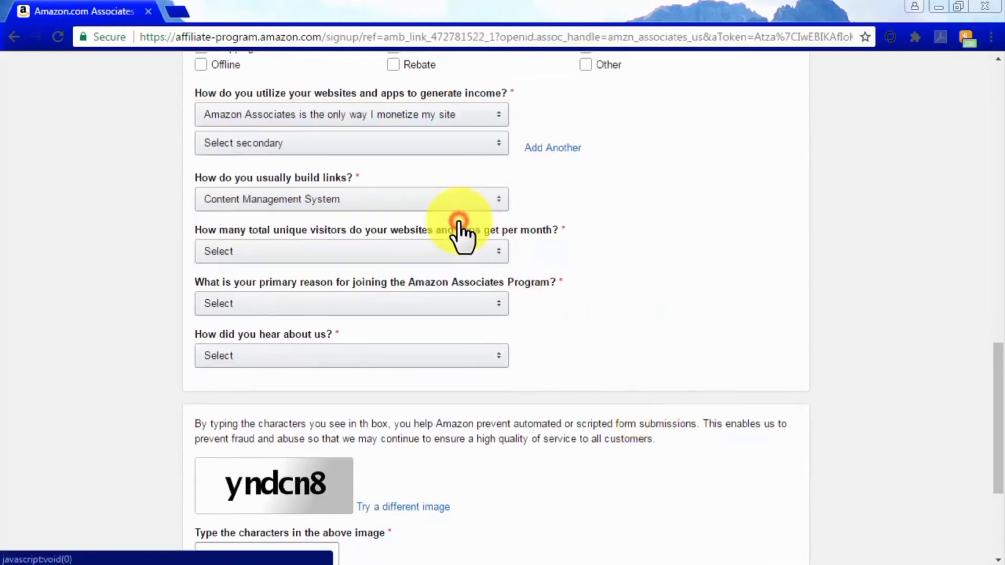
# Step: Answer the remaining profile questions with 5,001 to 50,000 monthly visitors, "To monetize my site" and "From the Amazon.com Website"
pyautogui.click(454, 255)
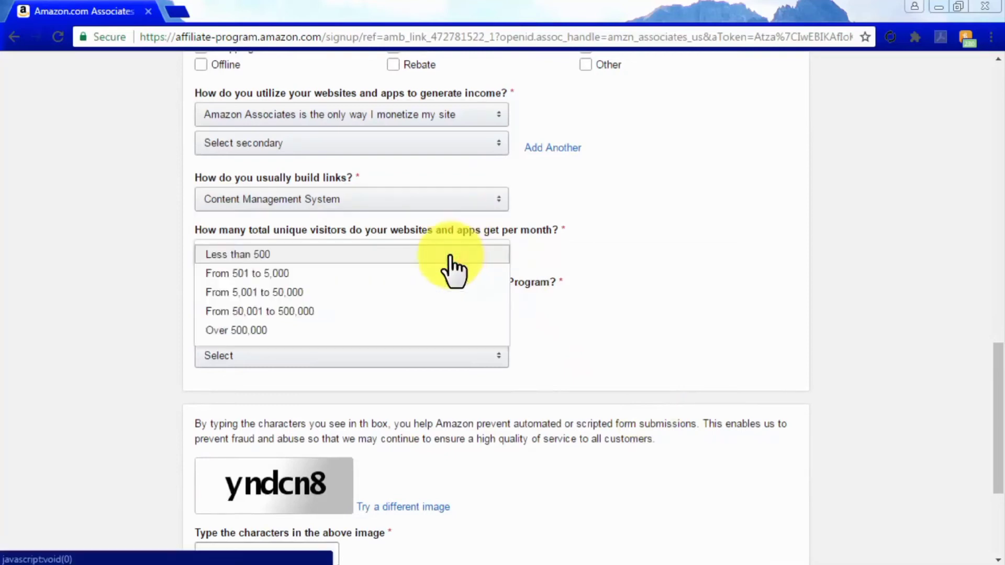
pyautogui.click(442, 293)
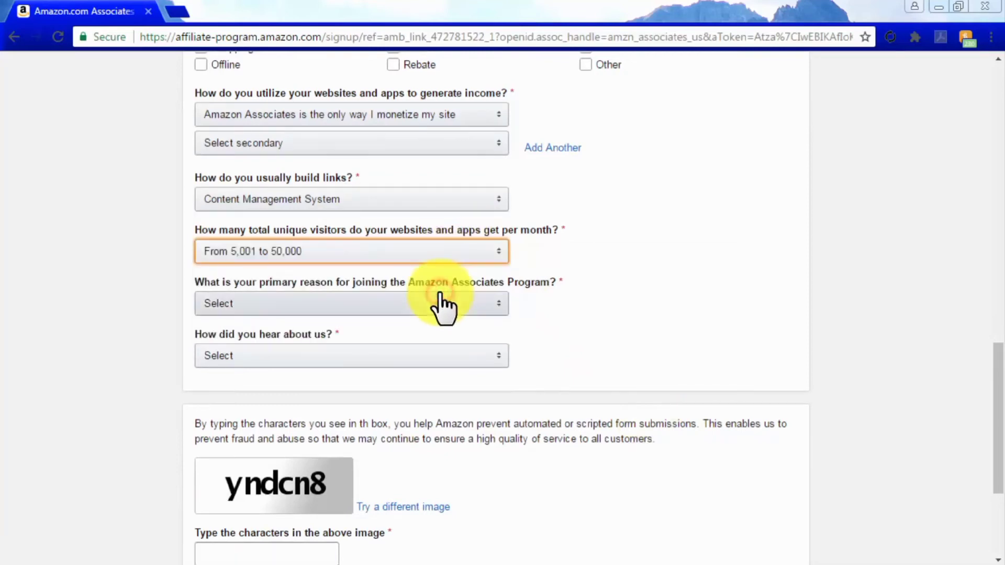
pyautogui.click(441, 297)
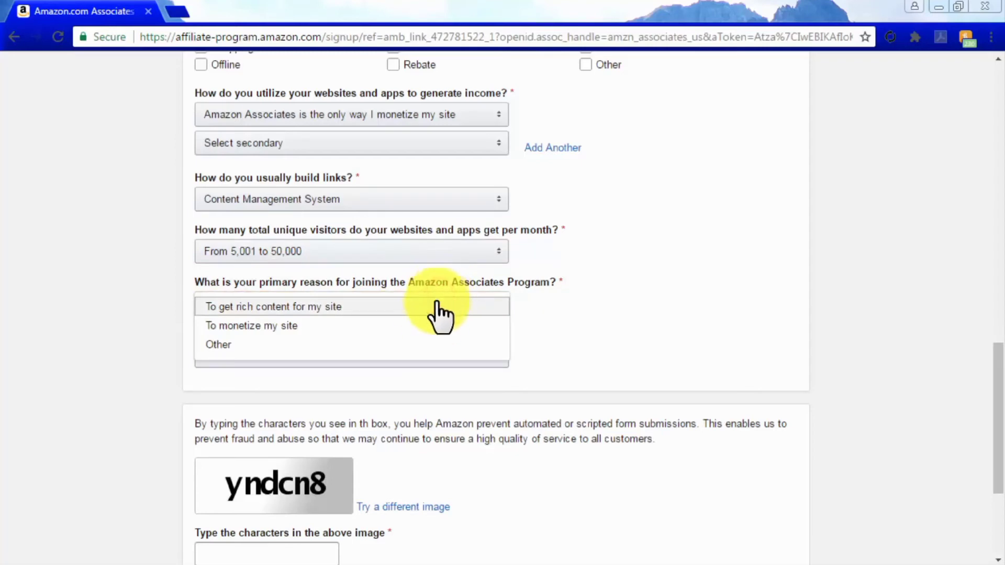
pyautogui.click(430, 325)
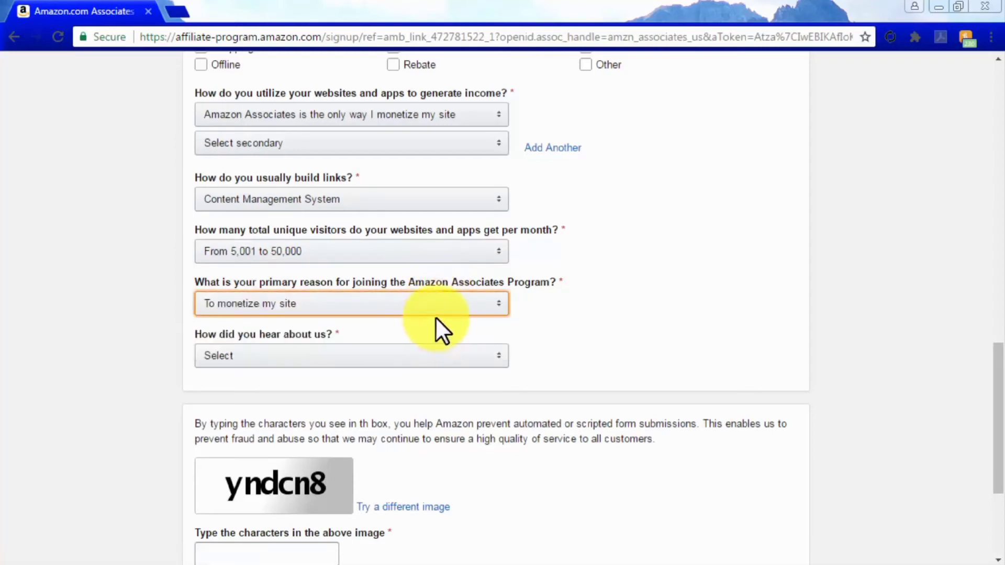
pyautogui.click(433, 369)
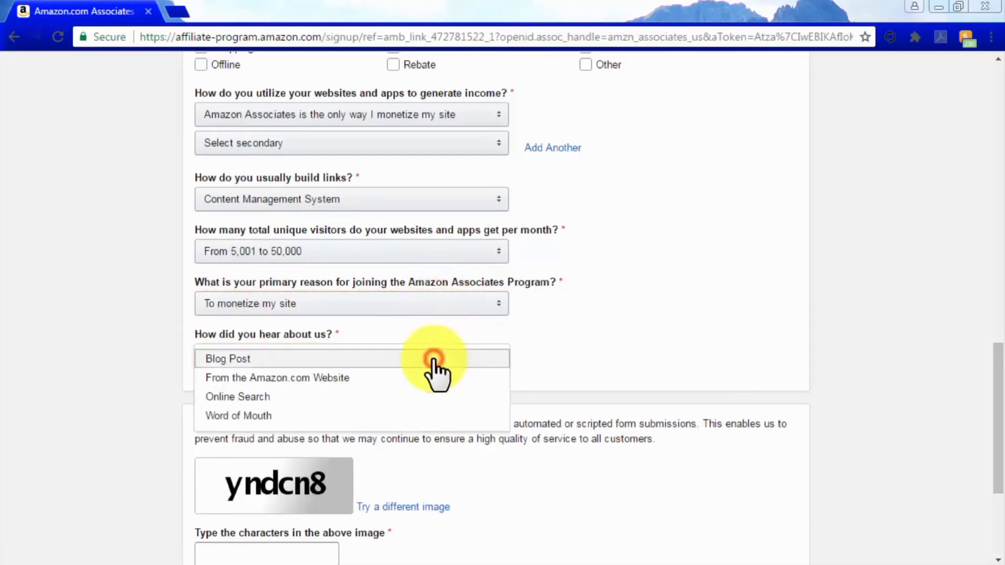
pyautogui.click(430, 378)
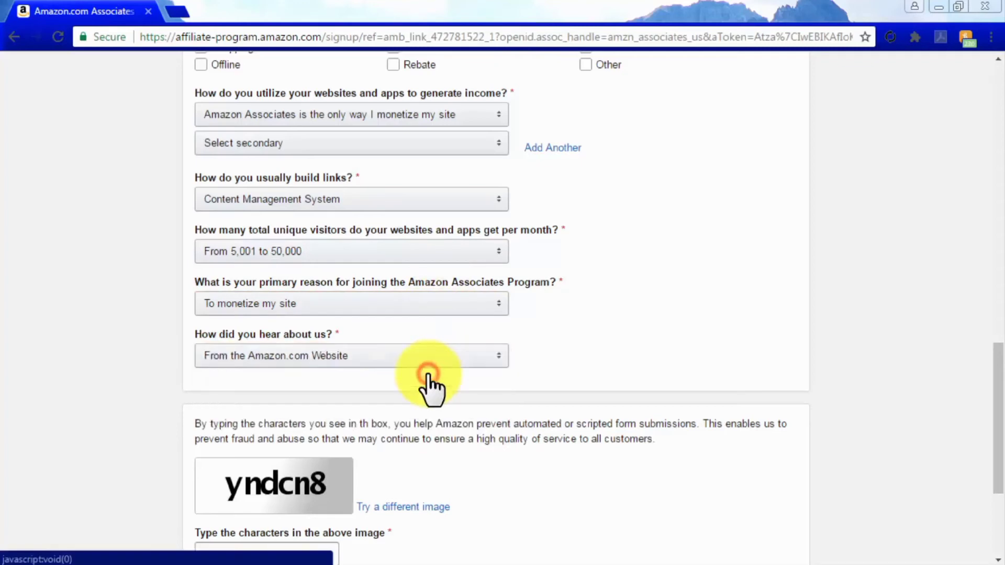
# Step: Enter the verification characters from the image and submit the profile
pyautogui.scroll(-3, 661, 452)
pyautogui.click(298, 397)
pyautogui.write('yndcn8')
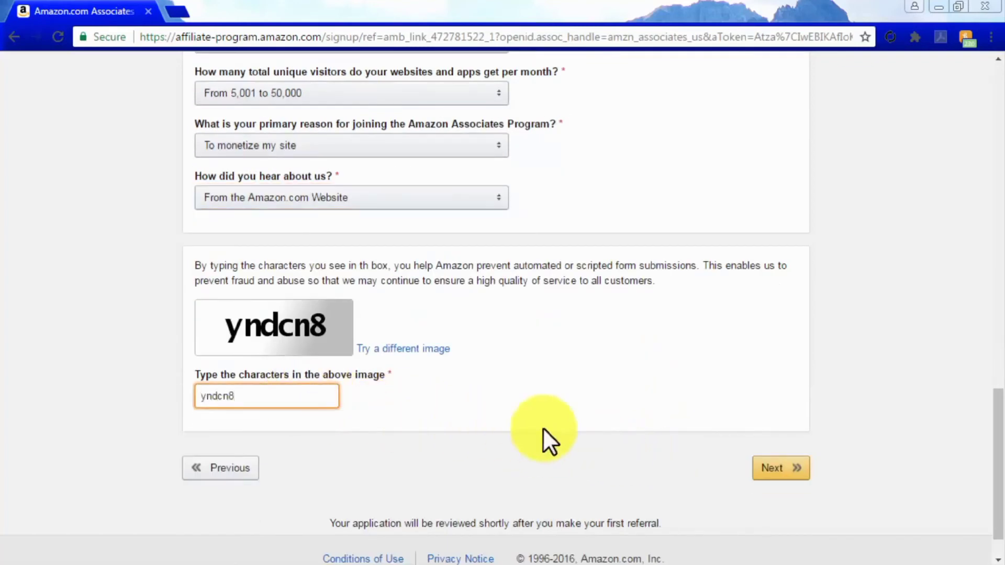
pyautogui.click(776, 472)
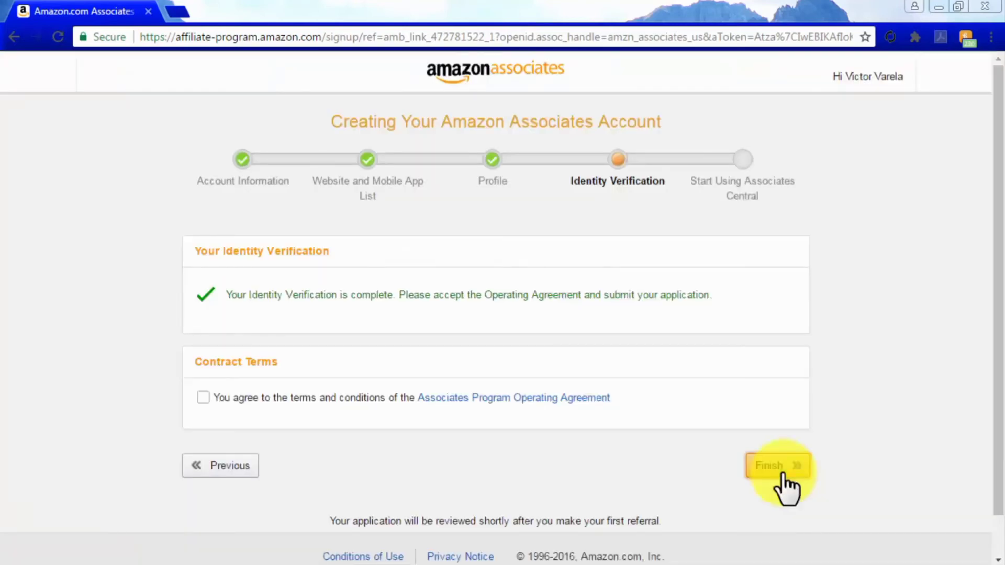
# Step: Agree to the Associates Program Operating Agreement and finish the application
pyautogui.click(203, 398)
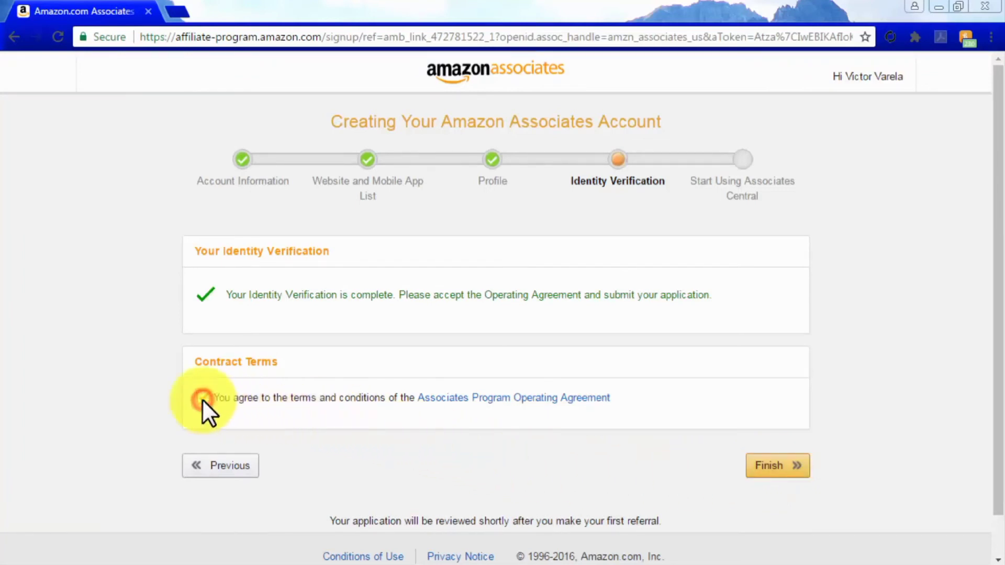
pyautogui.click(774, 467)
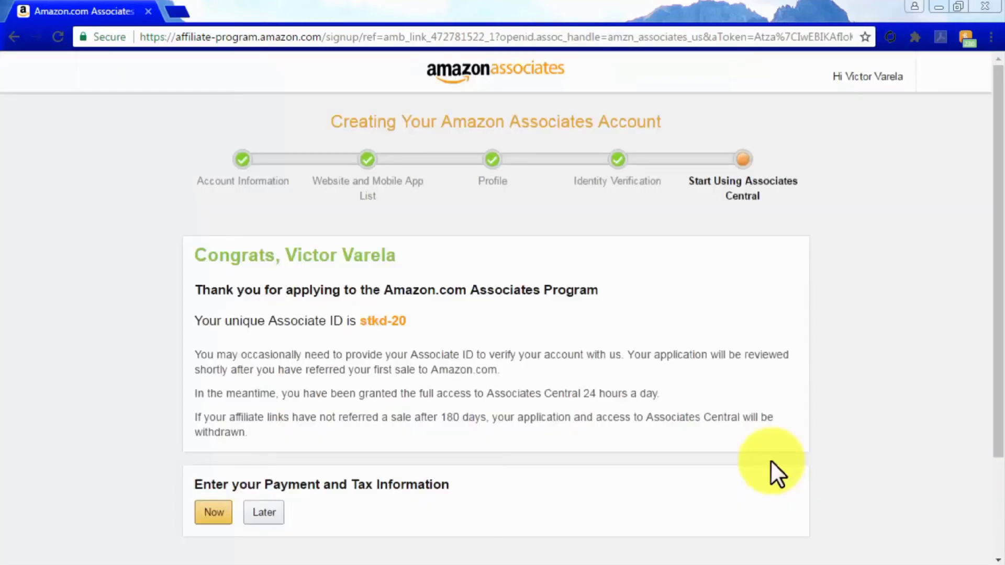